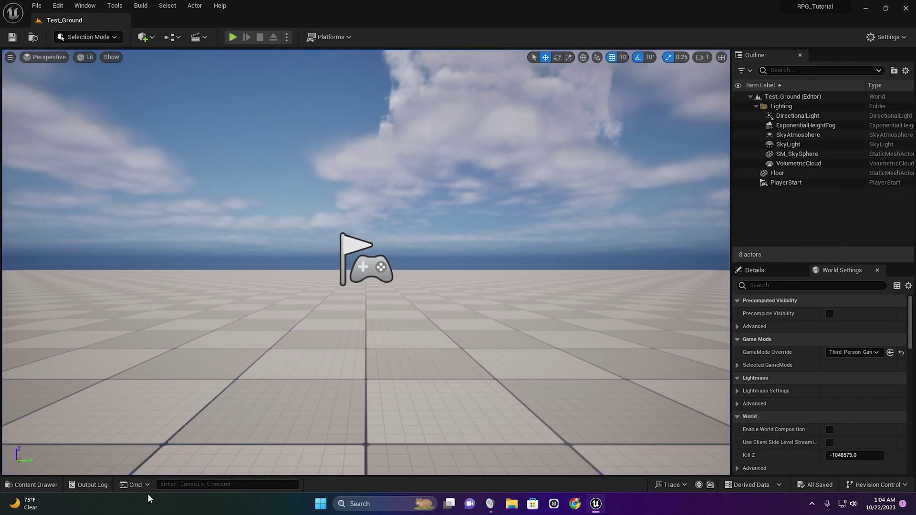
Create a new folder named Input under Content in the Content Drawer
left_click(32, 484)
left_click(190, 321)
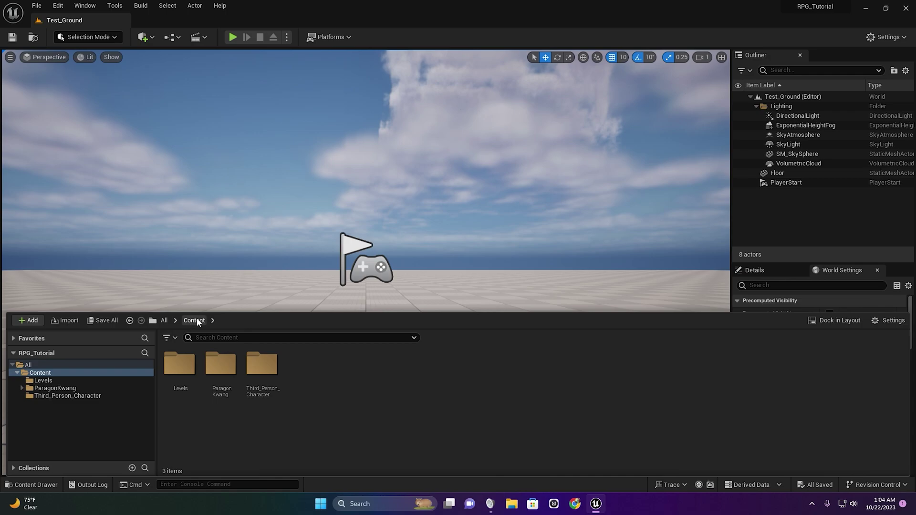
right_click(337, 395)
left_click(399, 96)
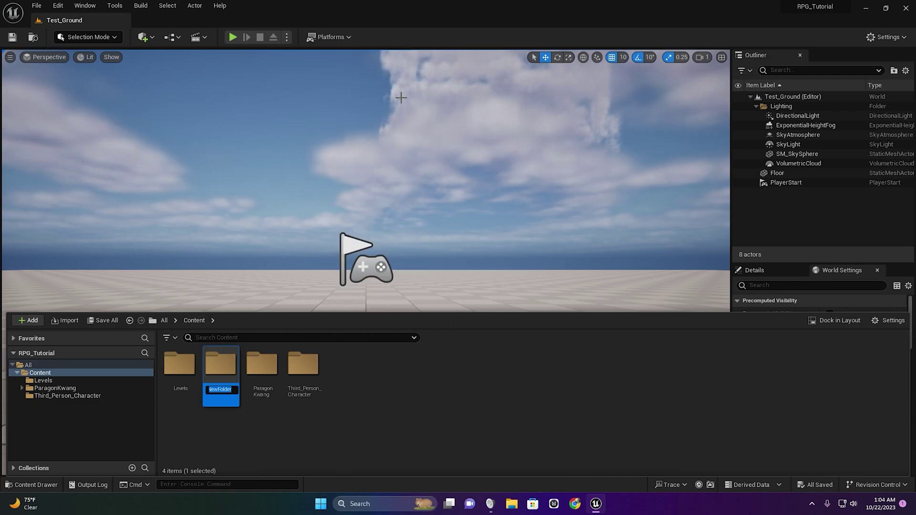
type("Input")
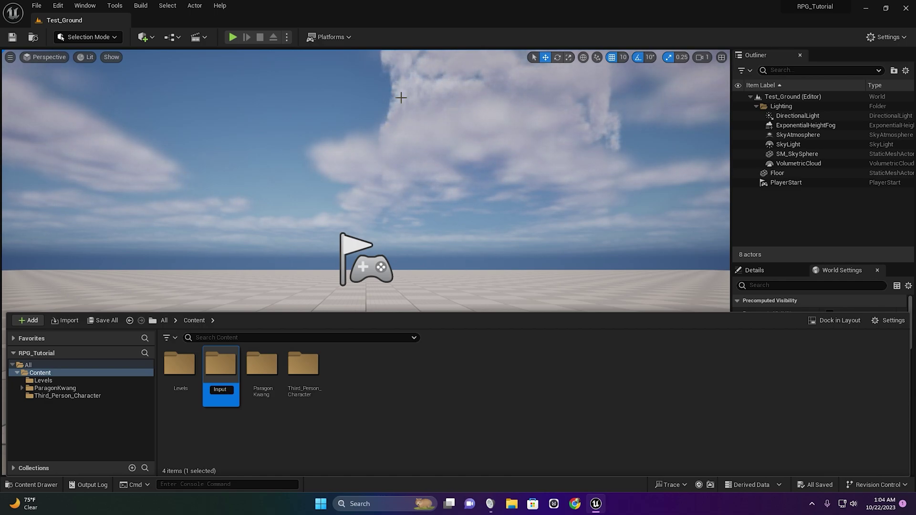
key("Return")
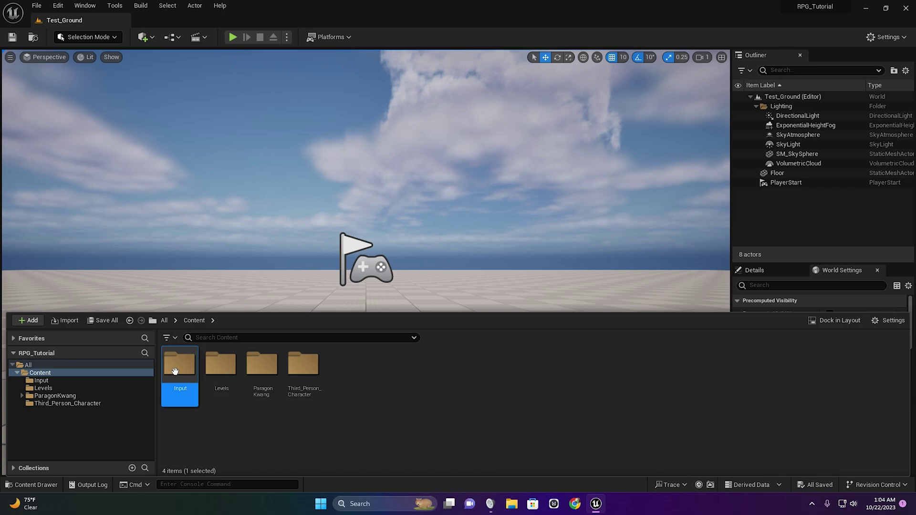
Look inside the Input folder, then open the Third_Person_Character folder
double_click(185, 374)
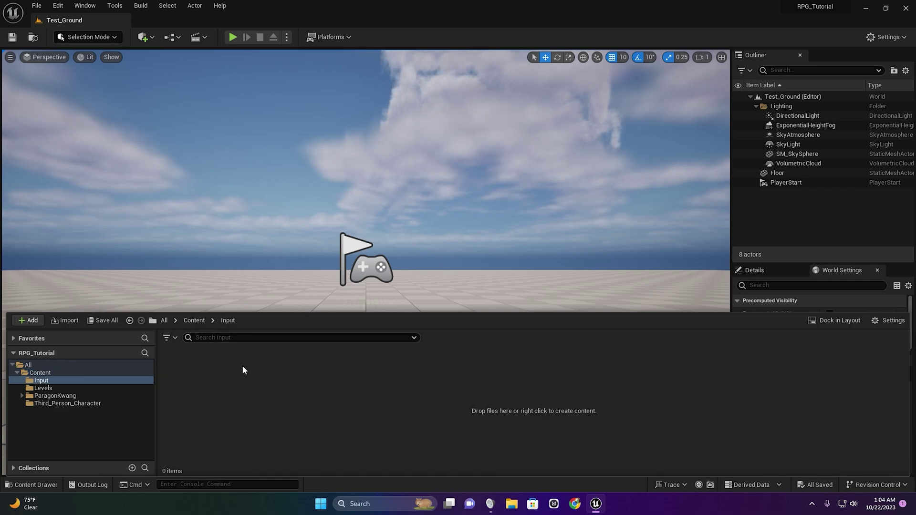
left_click(199, 322)
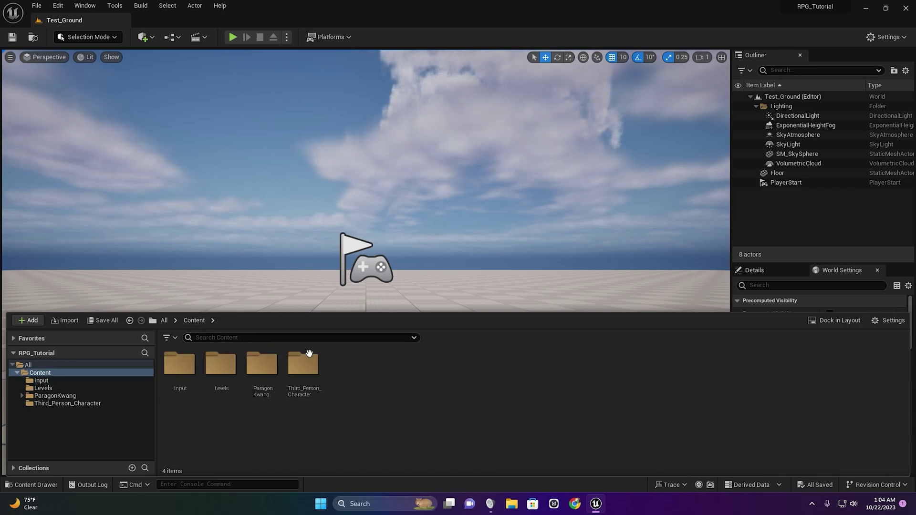
double_click(304, 372)
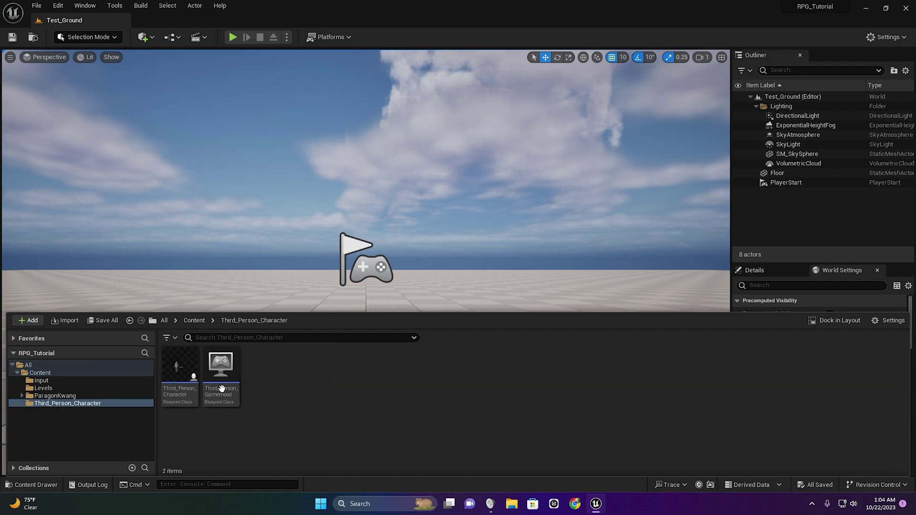
Delete the ActorBeginOverlap and Tick events from Third_Person_Character's Event Graph and compile
double_click(179, 369)
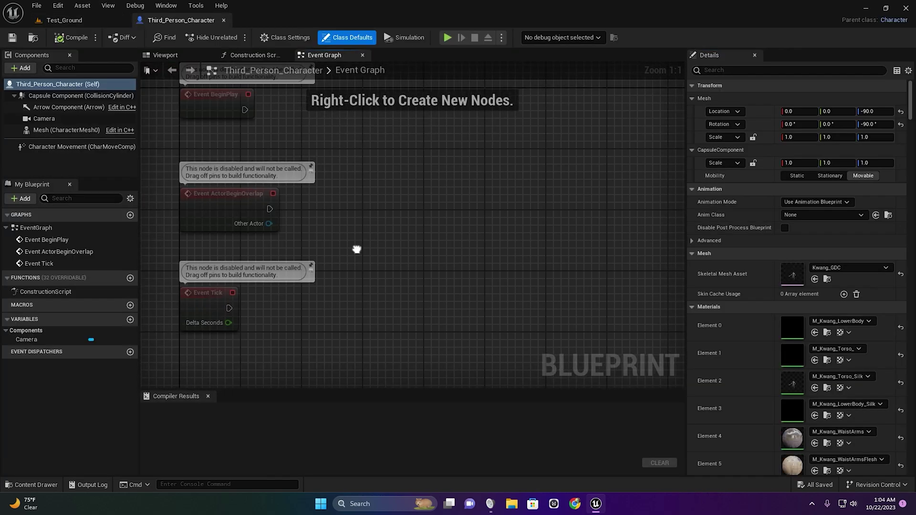
scroll(422, 210, "down", 2)
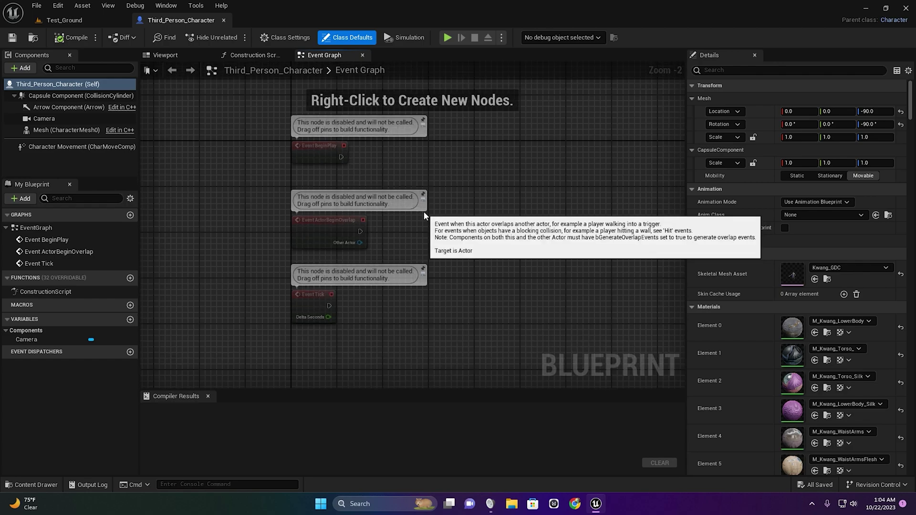
left_click_drag(260, 199, 413, 351)
key("Delete")
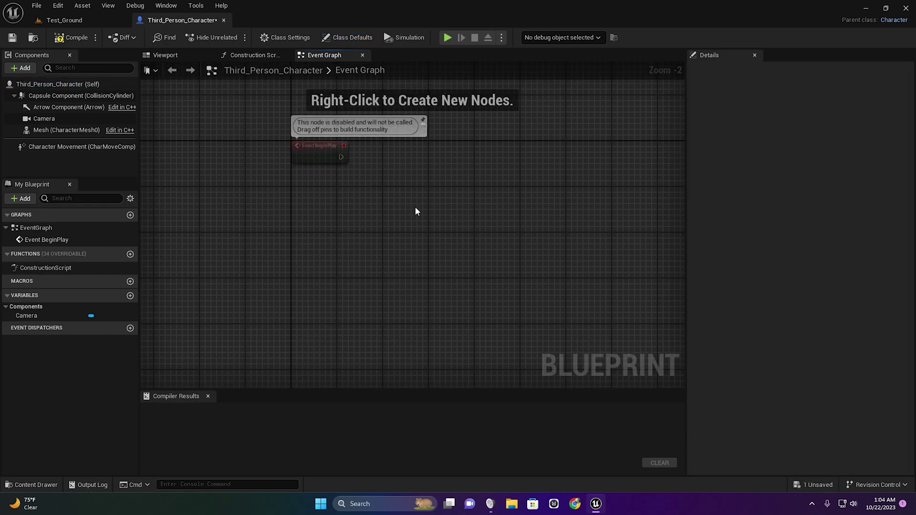
right_click_drag(415, 211, 376, 268)
scroll(362, 264, "up", 2)
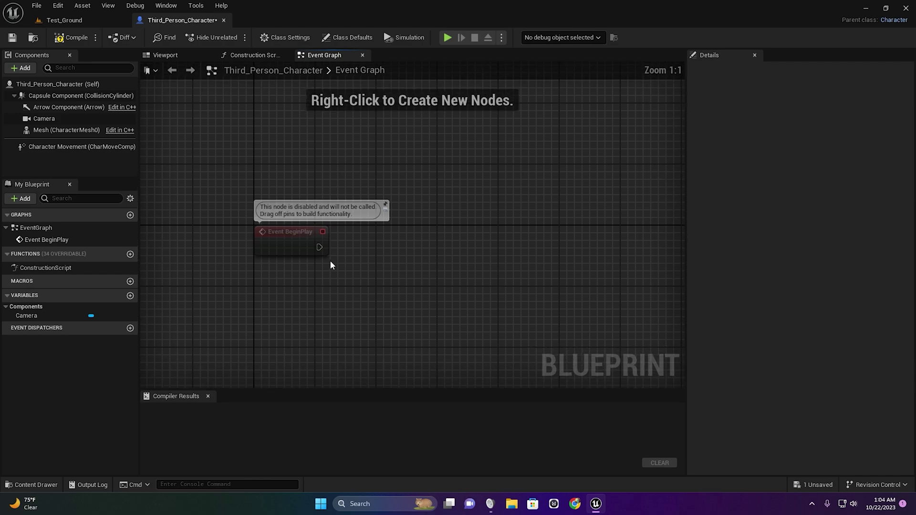
left_click(71, 37)
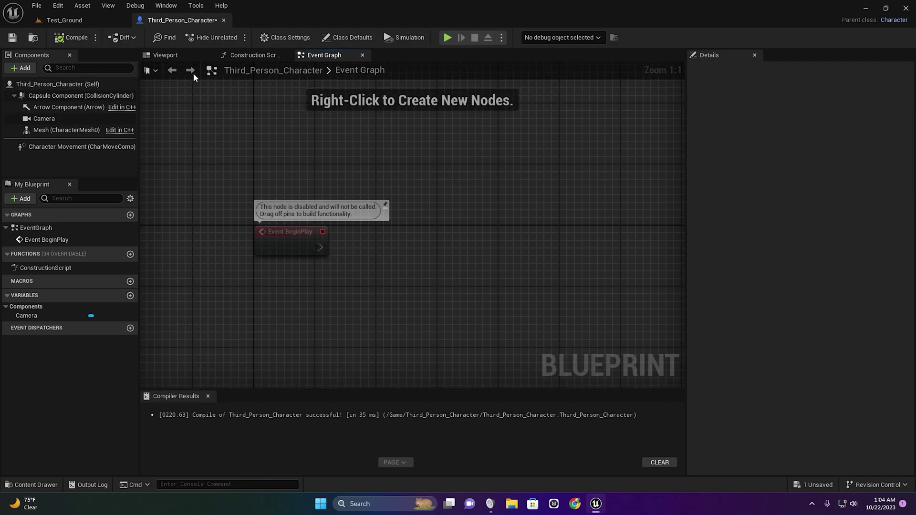
Play-test the Test_Ground level, then return to the Third_Person_Character blueprint
left_click(83, 19)
left_click(232, 37)
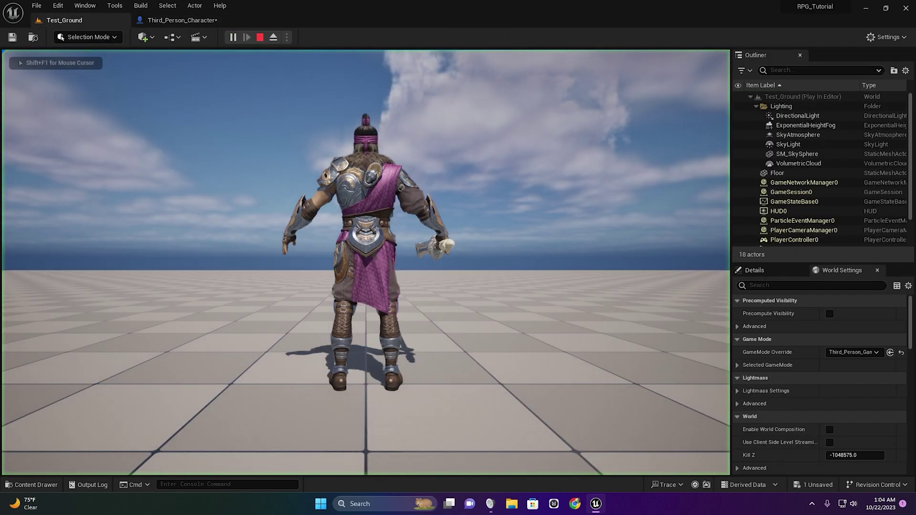
key("Escape")
left_click(182, 20)
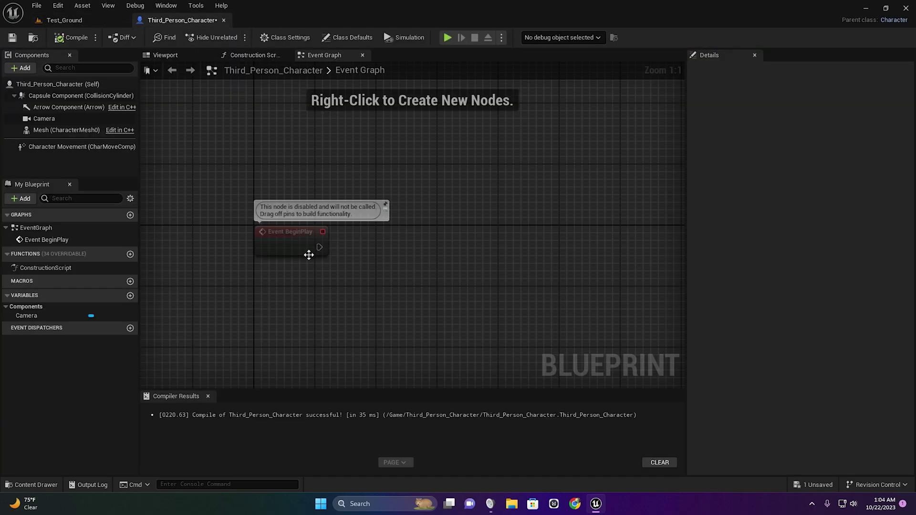
left_click_drag(317, 248, 394, 245)
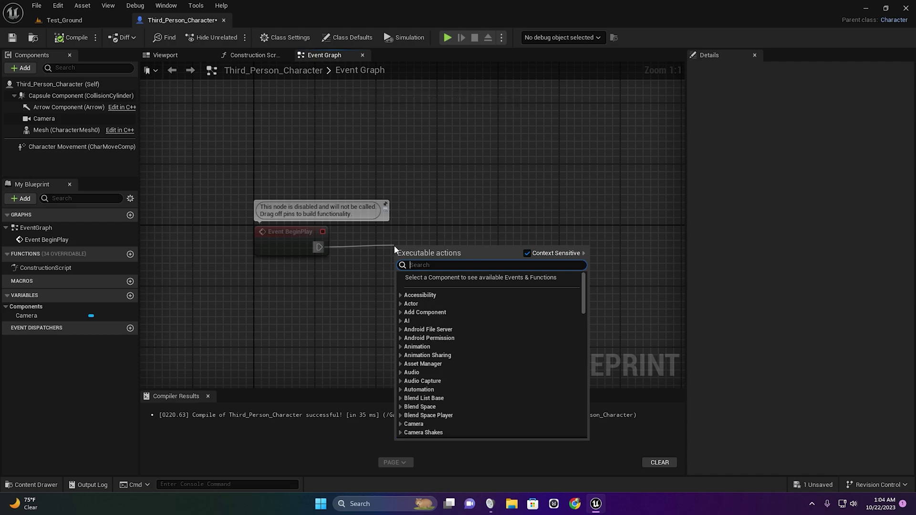
Add a Cast To PlayerController node driven by Event BeginPlay
type("cast th")
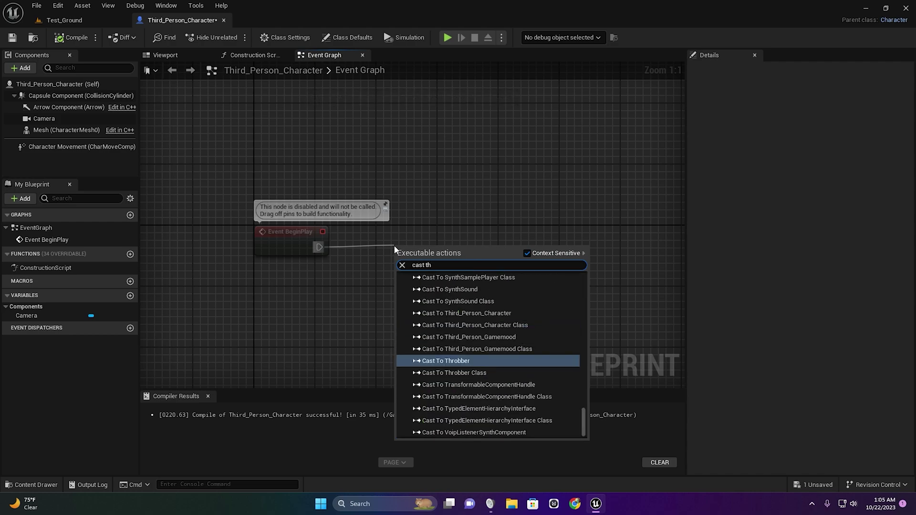
key("BackSpace")
key("BackSpace")
type("player")
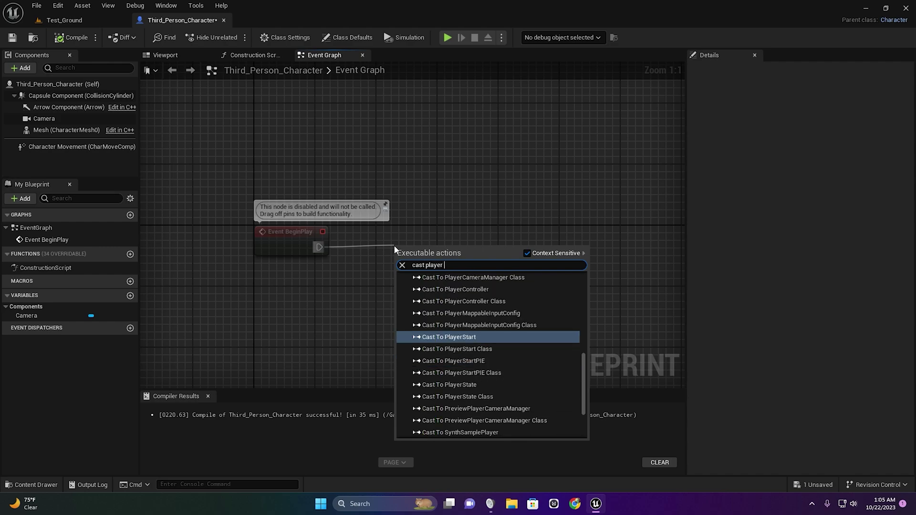
type(" cont")
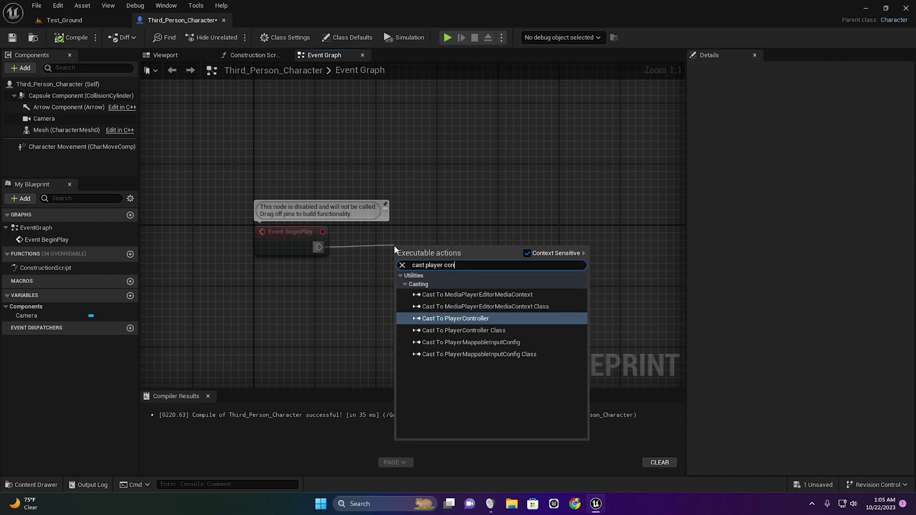
left_click(464, 318)
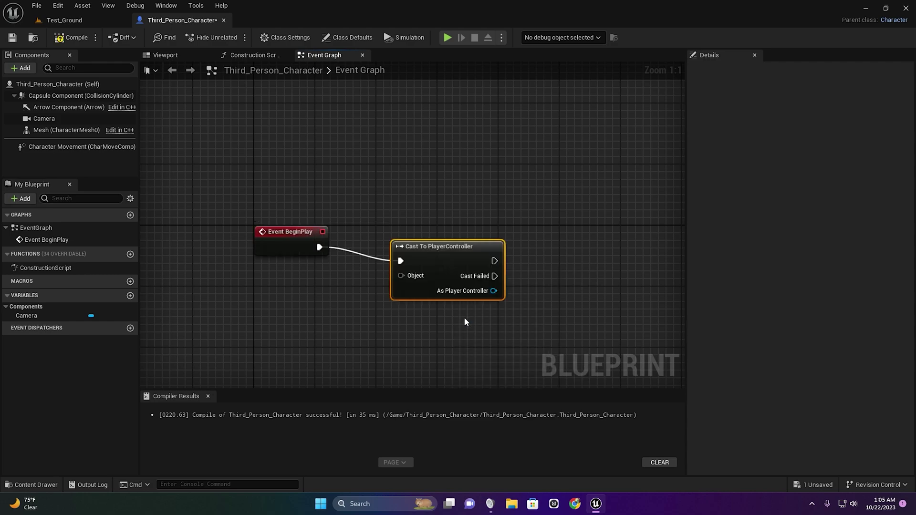
Feed a Get Controller node into the cast's Object input and recompile
left_click_drag(401, 260, 294, 300)
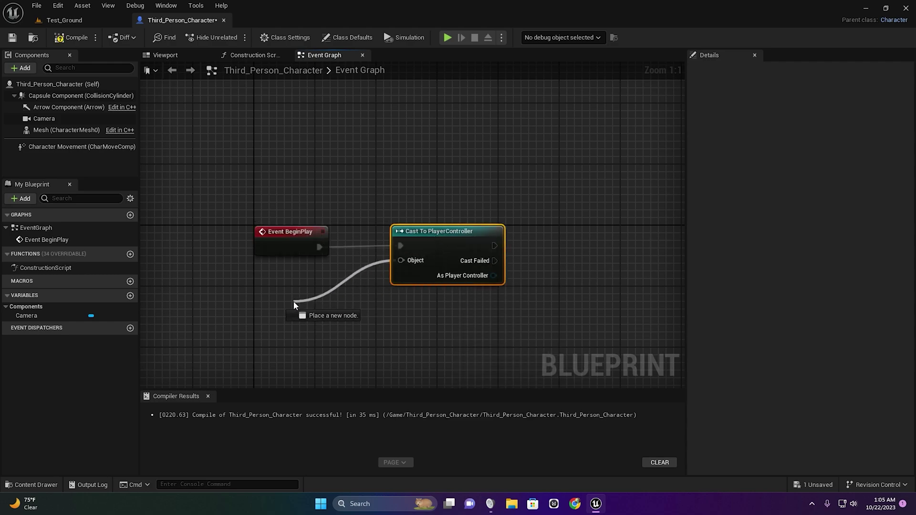
type("get cont")
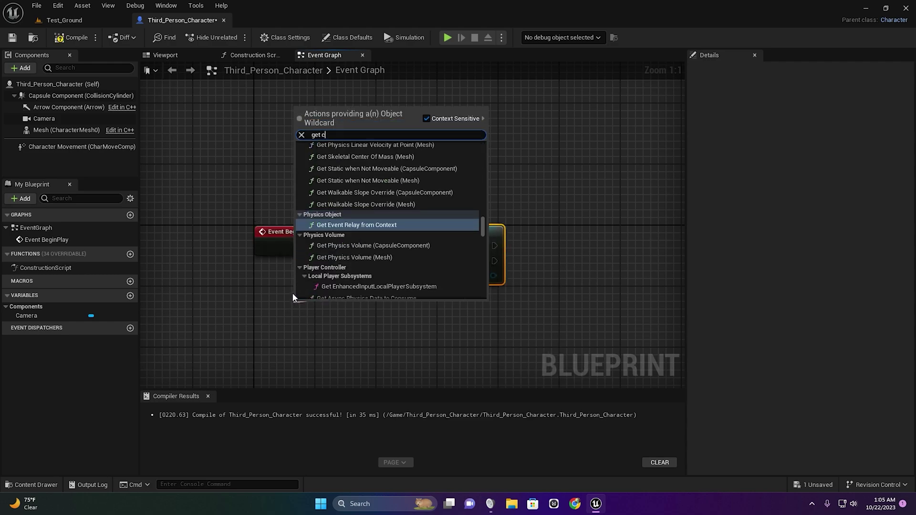
scroll(305, 267, "down", 2)
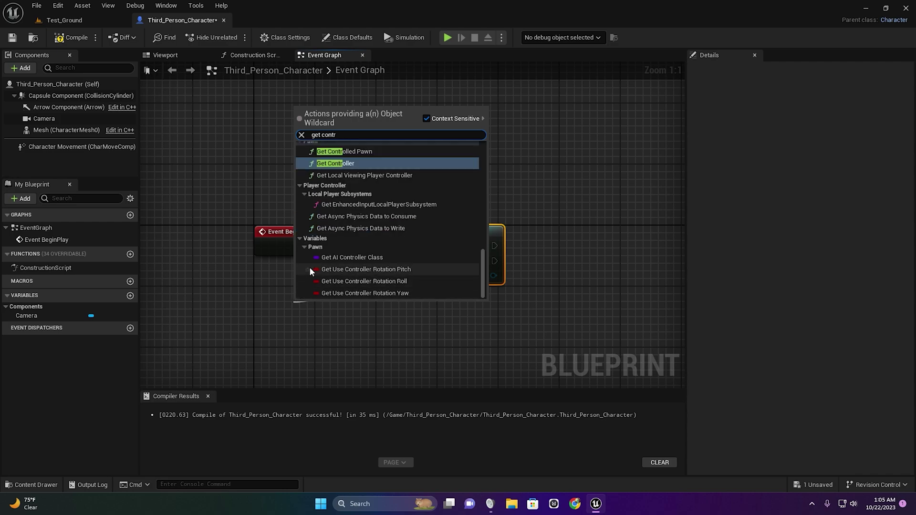
left_click(344, 168)
left_click_drag(353, 314, 315, 291)
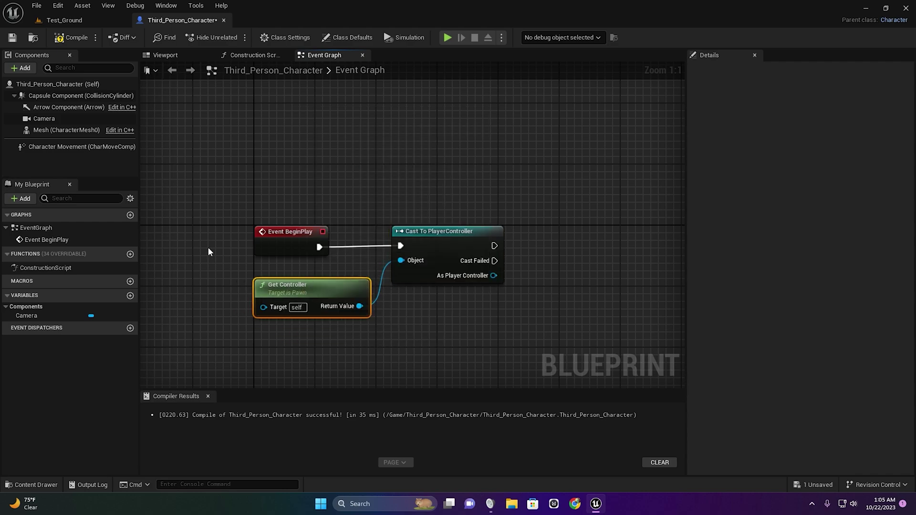
left_click(85, 40)
right_click_drag(439, 201, 369, 199)
left_click(370, 236)
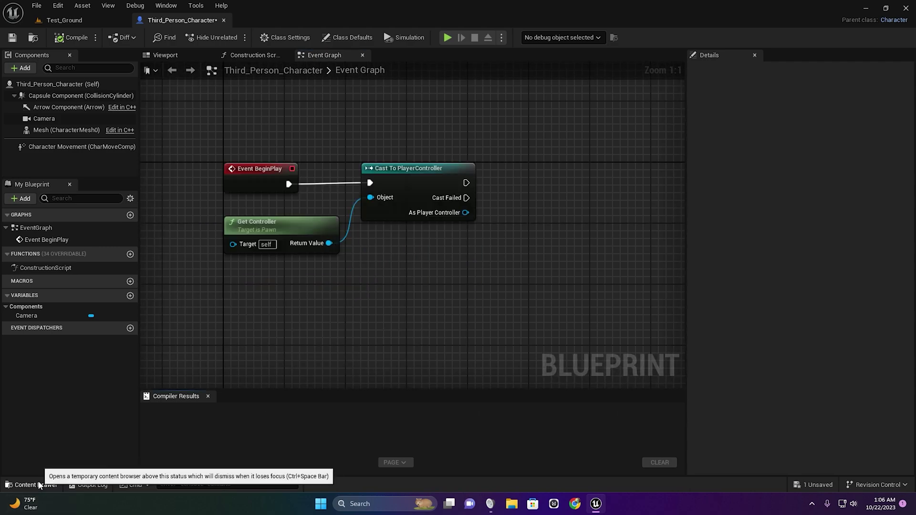
Save the character blueprint and open the Input folder in the Content Drawer
left_click(62, 481)
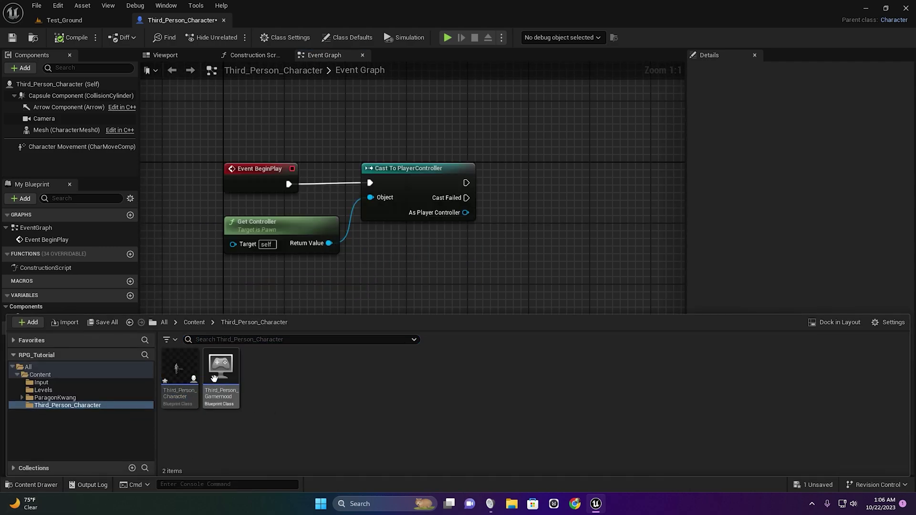
key("ctrl+s")
left_click(193, 322)
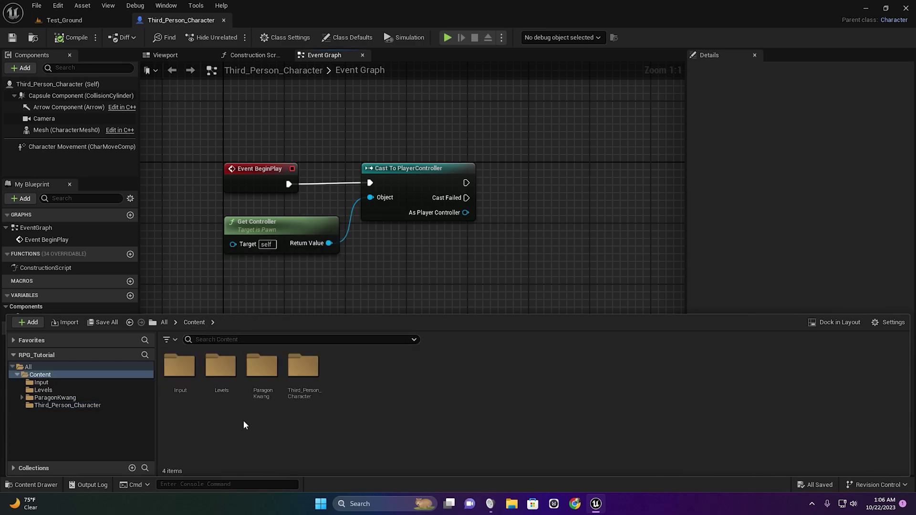
double_click(172, 375)
Create an Input Action asset named IA_Movement
right_click(225, 396)
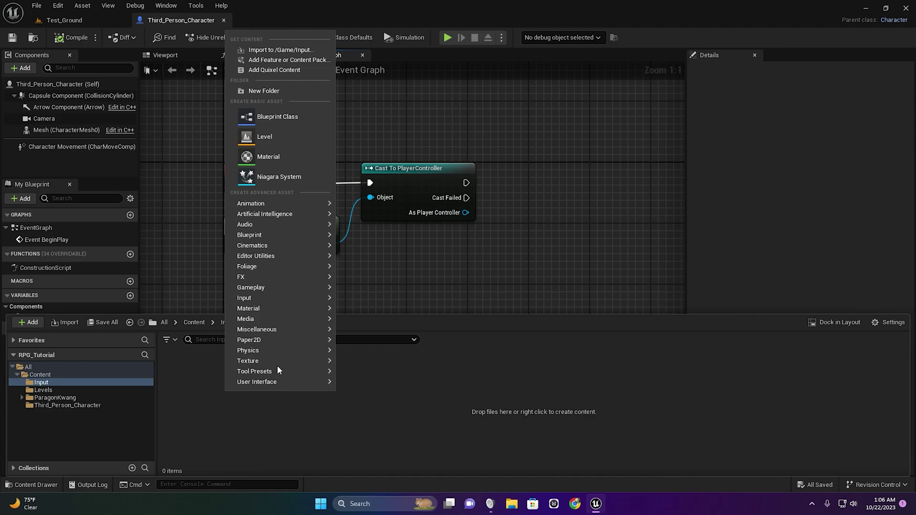
mouse_move(261, 297)
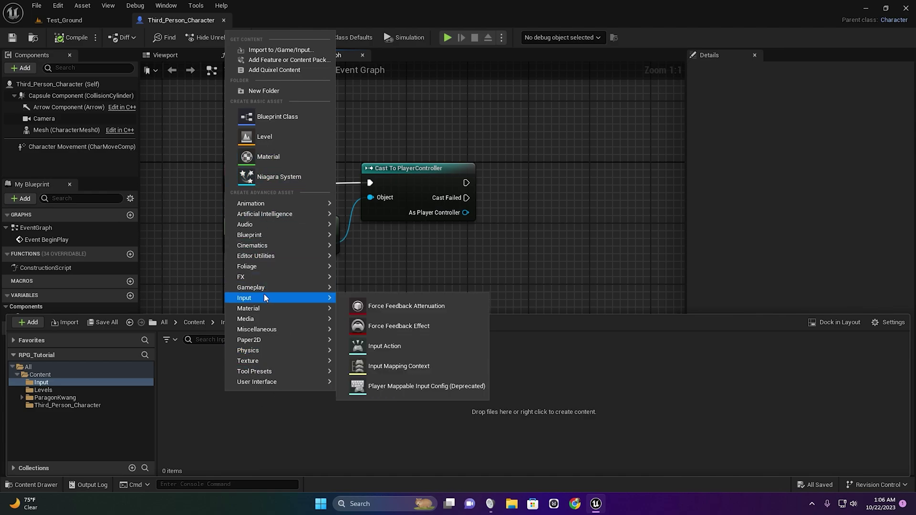
left_click(400, 347)
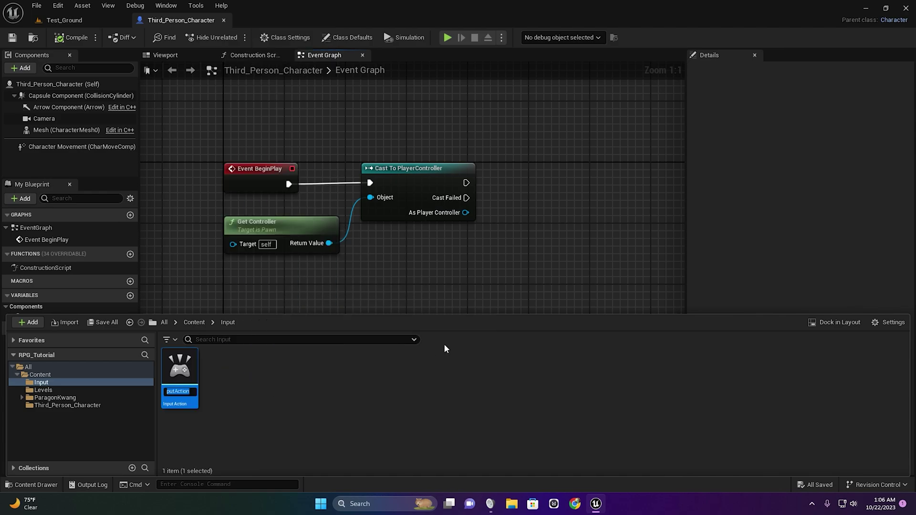
type("I")
key("Return")
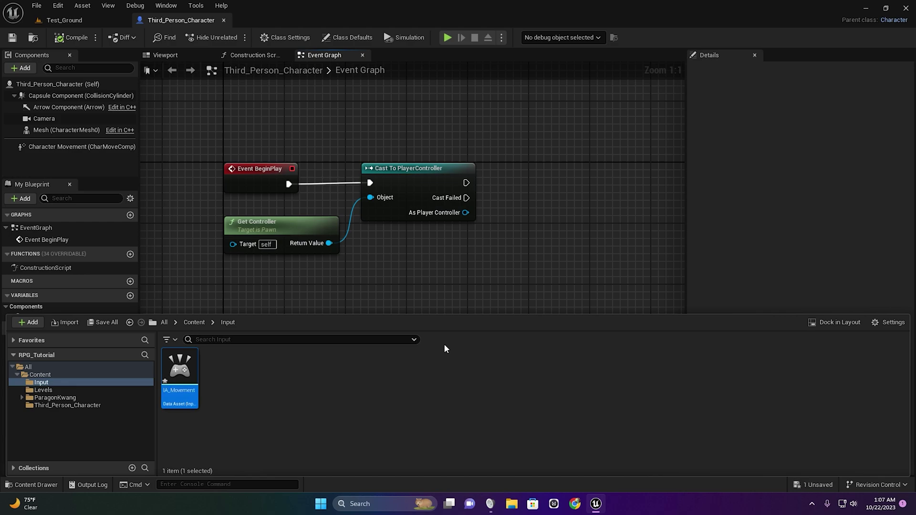
Set IA_Movement's Value Type to Axis2D (Vector2D) and close its editor
double_click(186, 368)
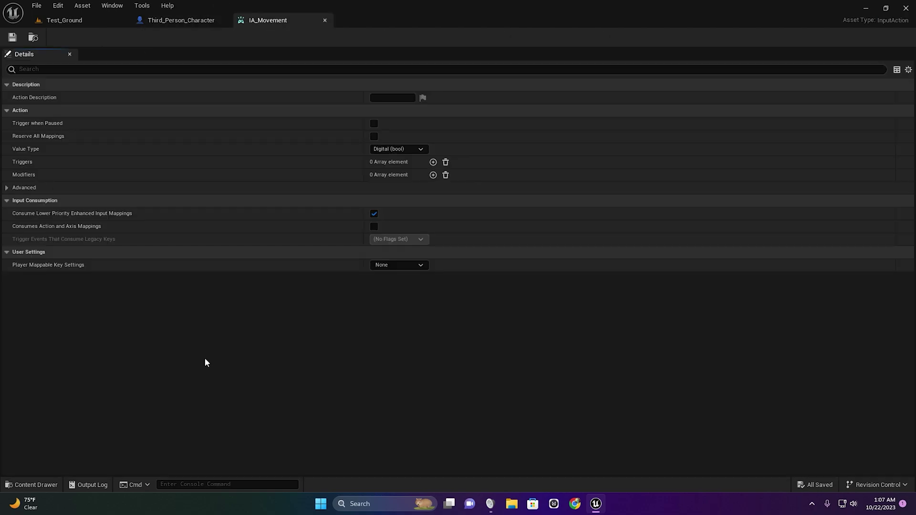
left_click(396, 151)
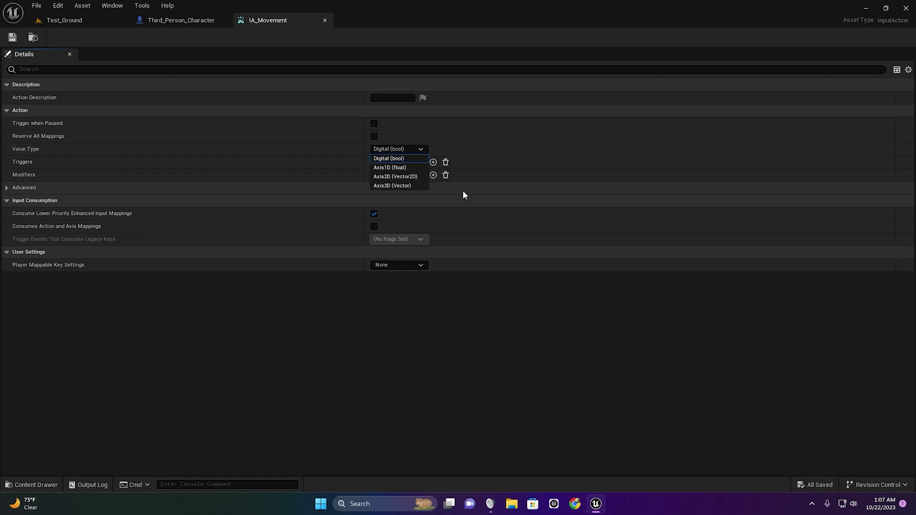
left_click(392, 180)
key("ctrl+space")
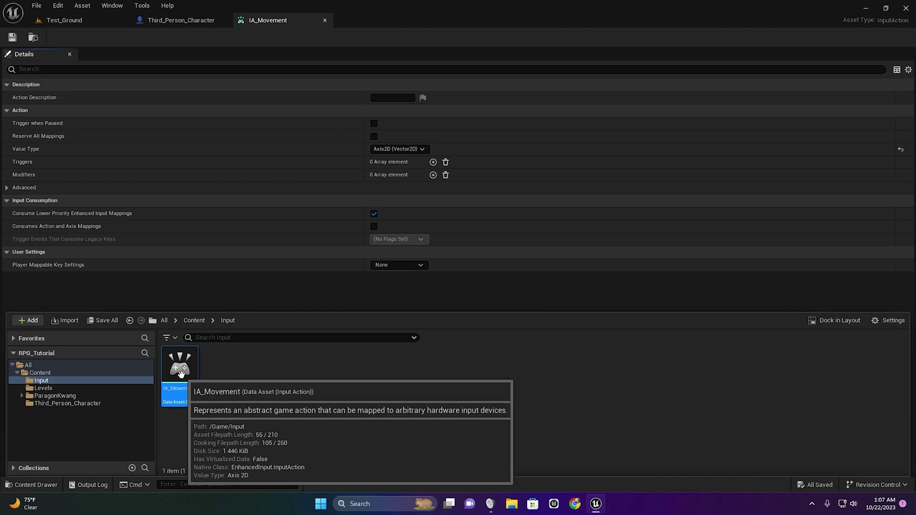
left_click(399, 148)
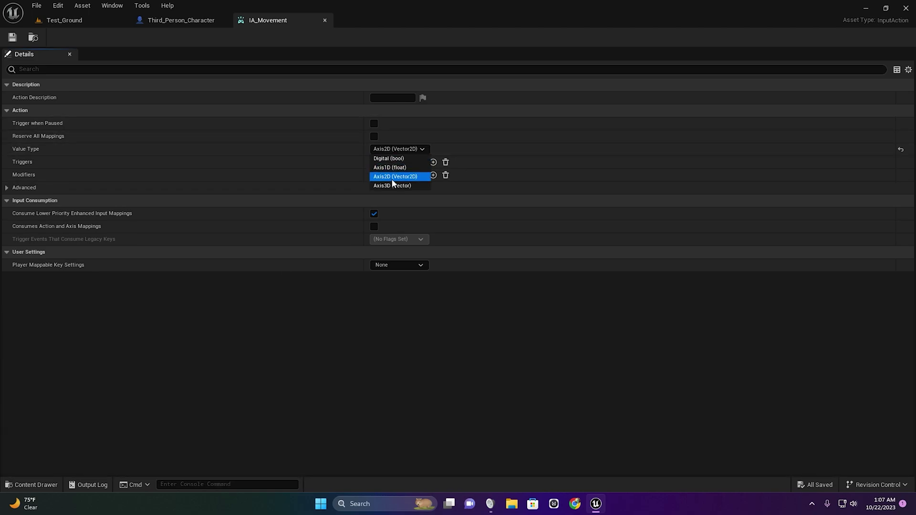
left_click(394, 177)
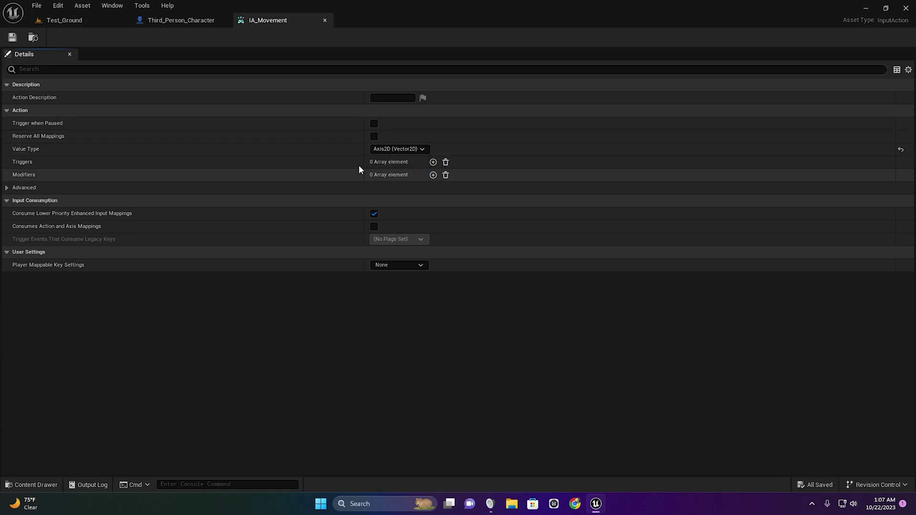
left_click(325, 20)
Create an Input Mapping Context asset named InputMappingContext in Input and open it
left_click(31, 484)
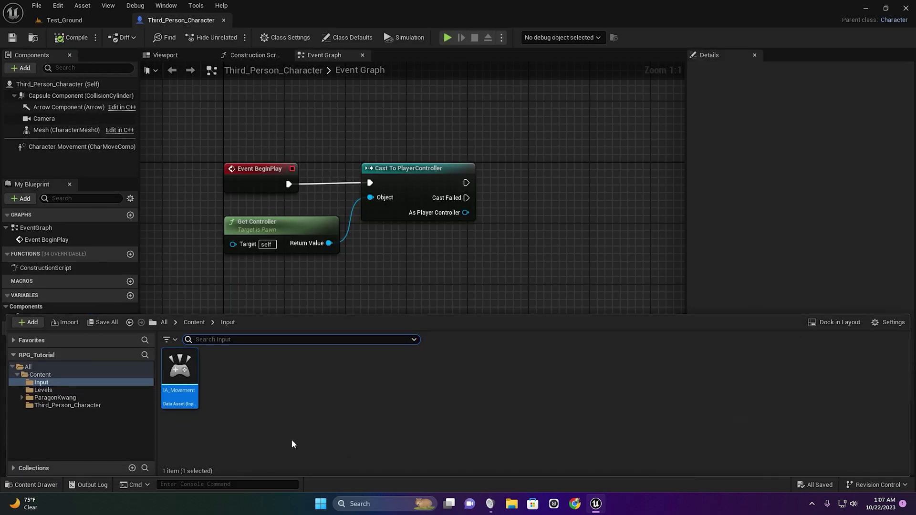
right_click(253, 399)
mouse_move(320, 234)
mouse_move(299, 334)
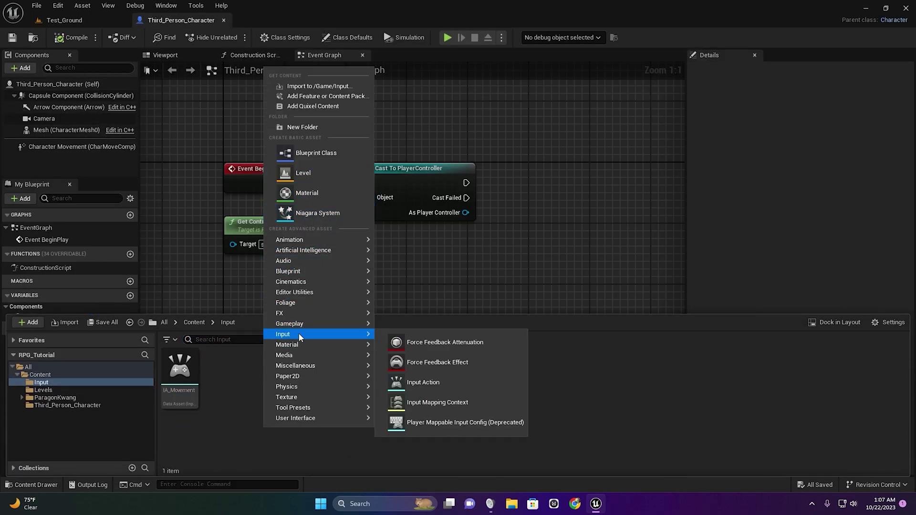
left_click(448, 403)
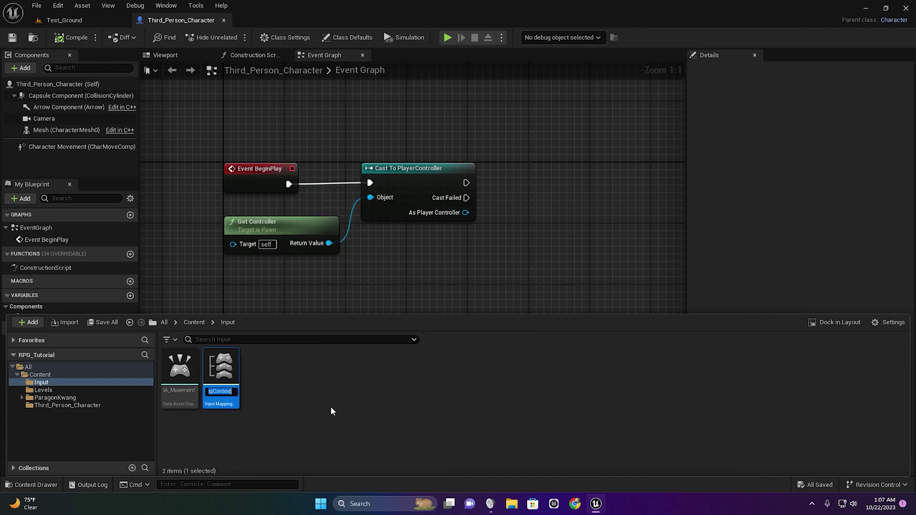
left_click(219, 394)
key("BackSpace")
key("BackSpace")
key("BackSpace")
key("Return")
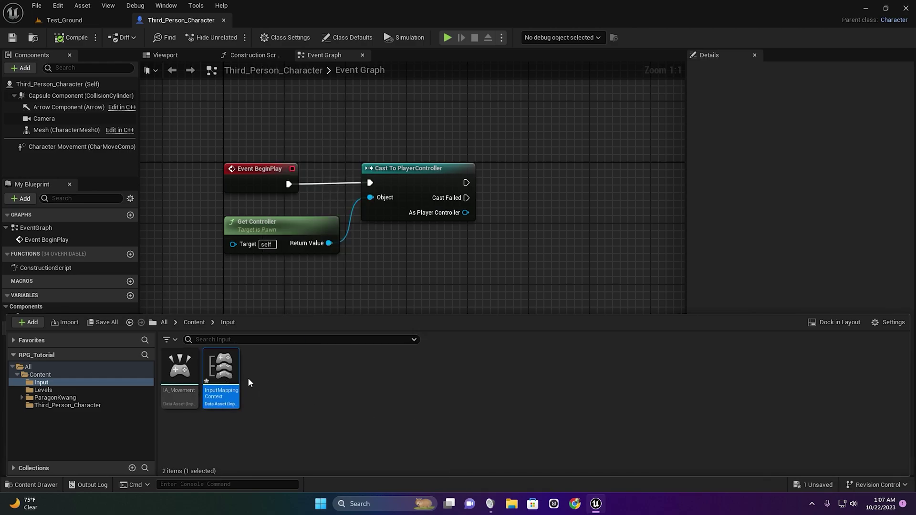
double_click(221, 365)
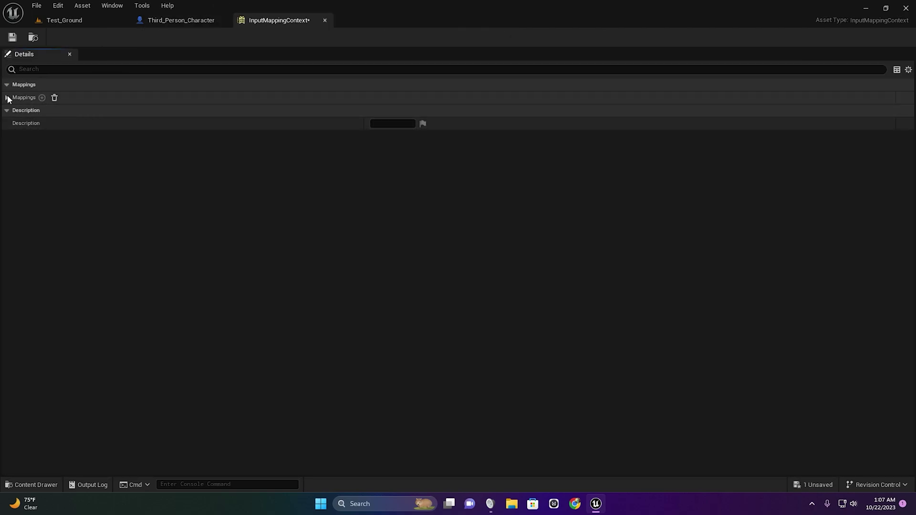
Add a mapping for IA_Movement bound to the W key
left_click(42, 97)
left_click(91, 111)
left_click(118, 236)
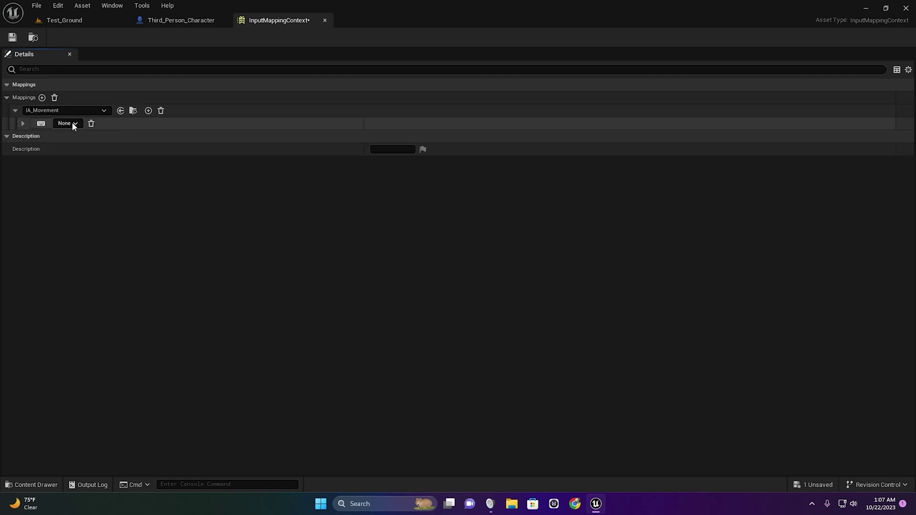
left_click(73, 124)
type("w")
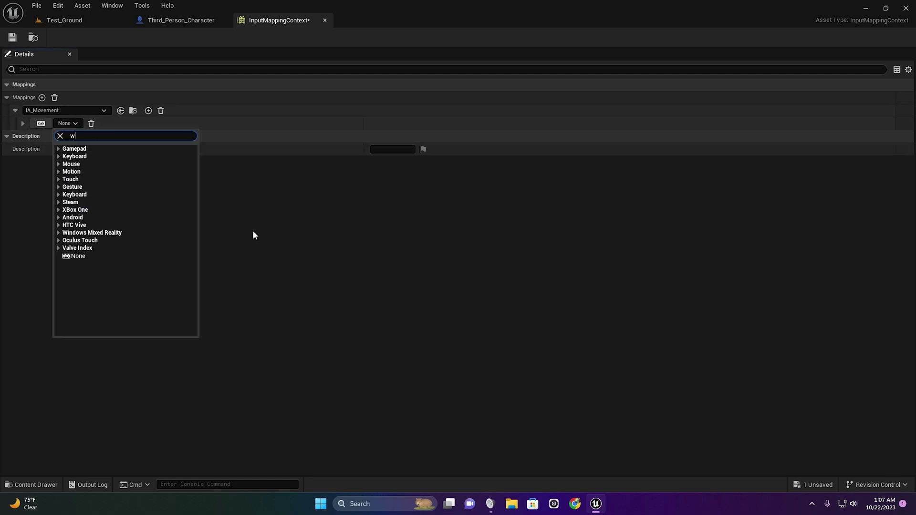
left_click(102, 211)
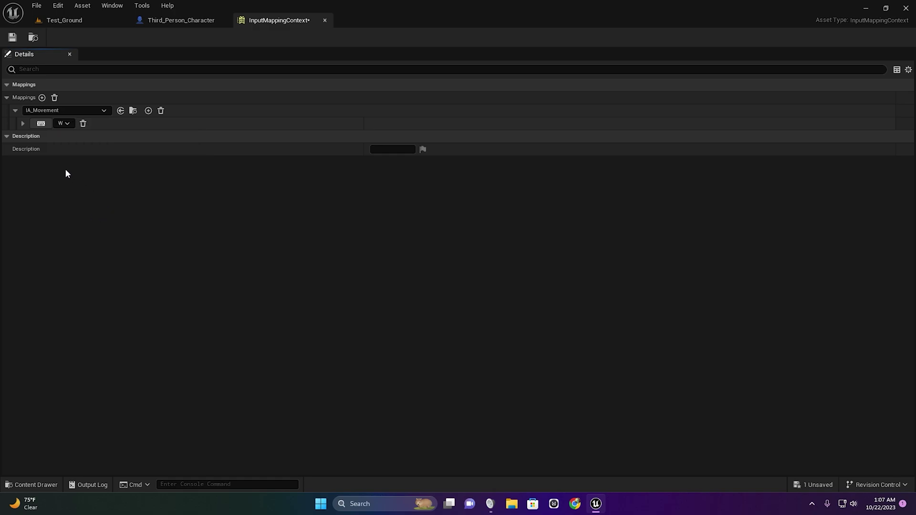
left_click(22, 124)
left_click(23, 124)
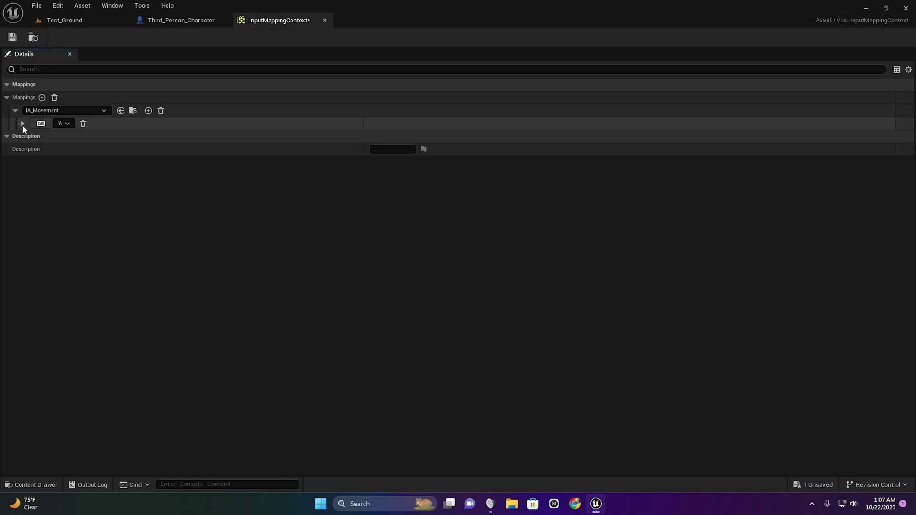
Add three more IA_Movement bindings set to S, A and D
left_click(148, 110)
left_click(148, 111)
left_click(148, 111)
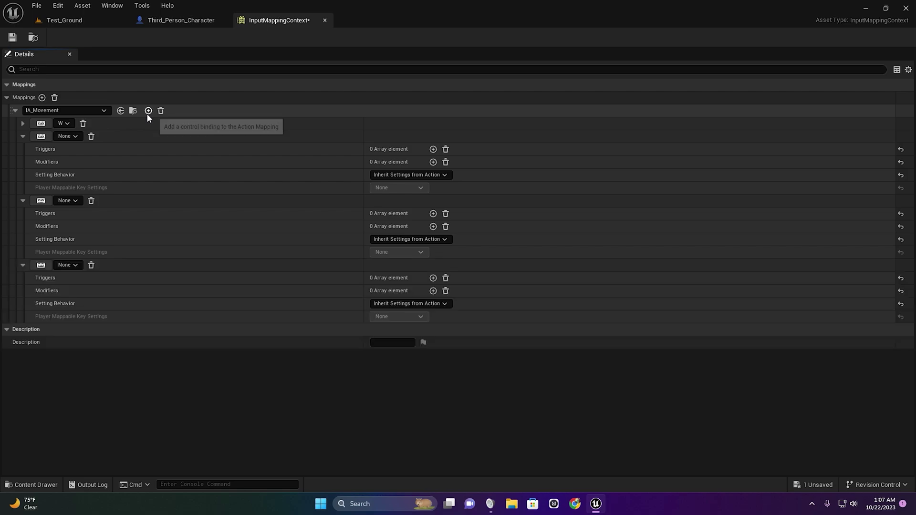
left_click(42, 136)
key("s")
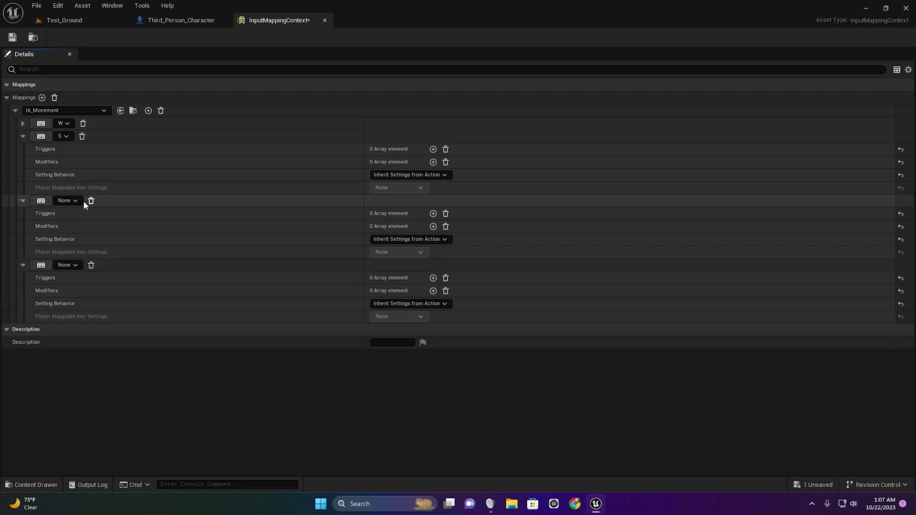
left_click(41, 200)
key("a")
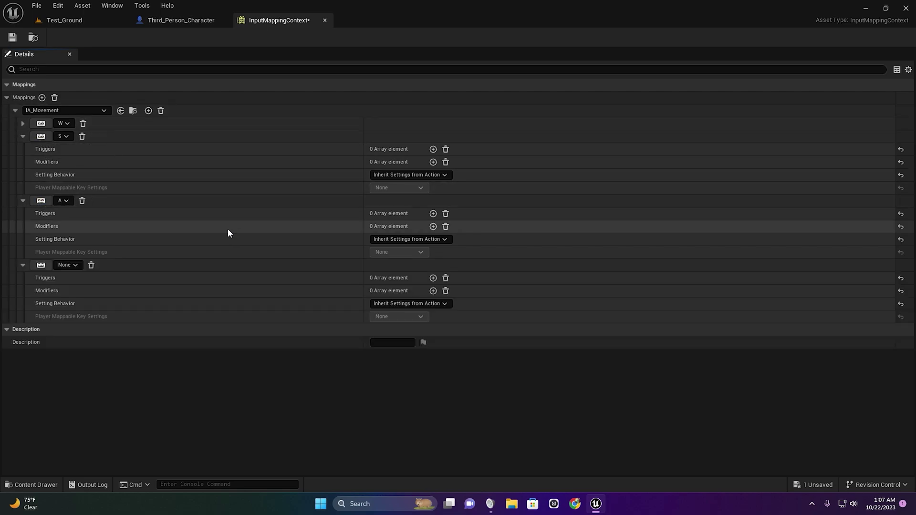
left_click(41, 265)
key("d")
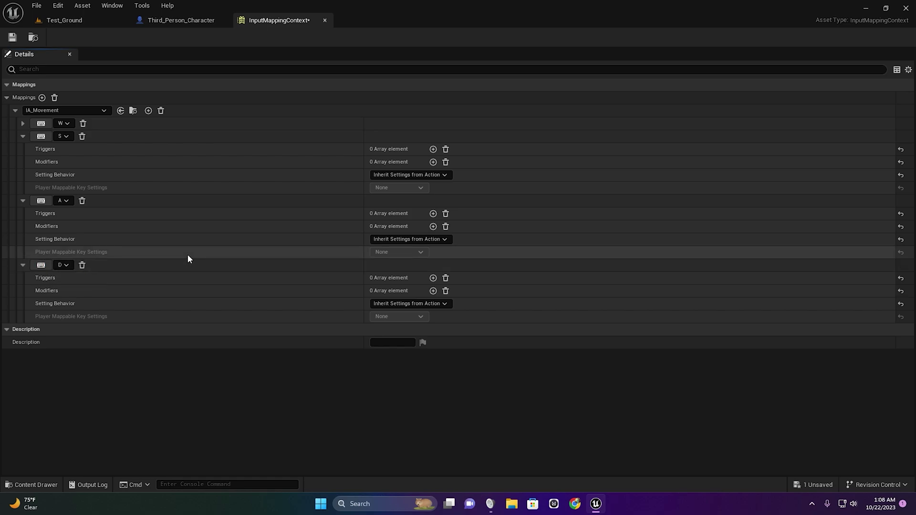
left_click(21, 124)
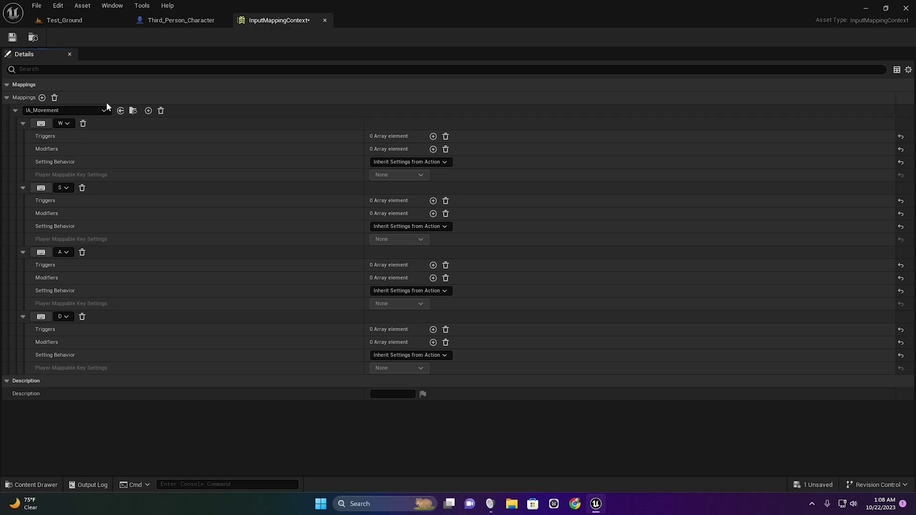
Place an IA_Movement input event in the character's graph below Get Controller
left_click(168, 21)
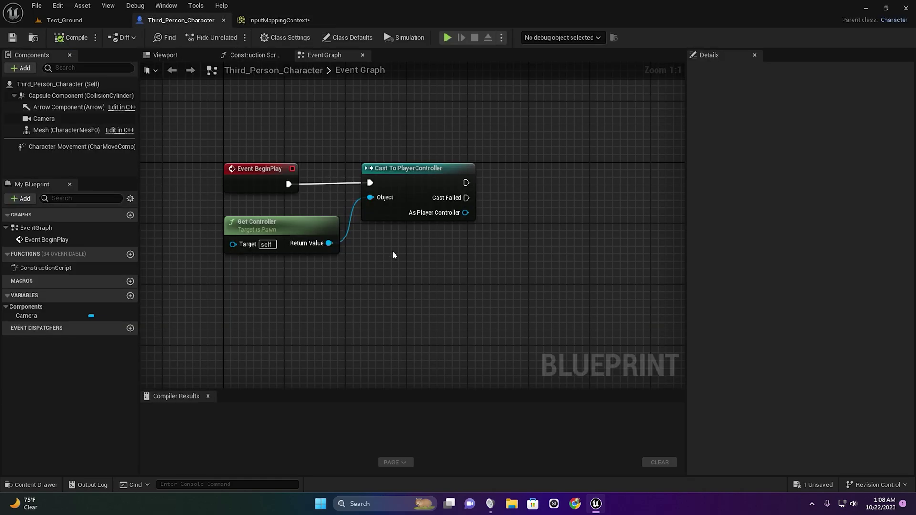
scroll(392, 255, "down", 1)
left_click(31, 484)
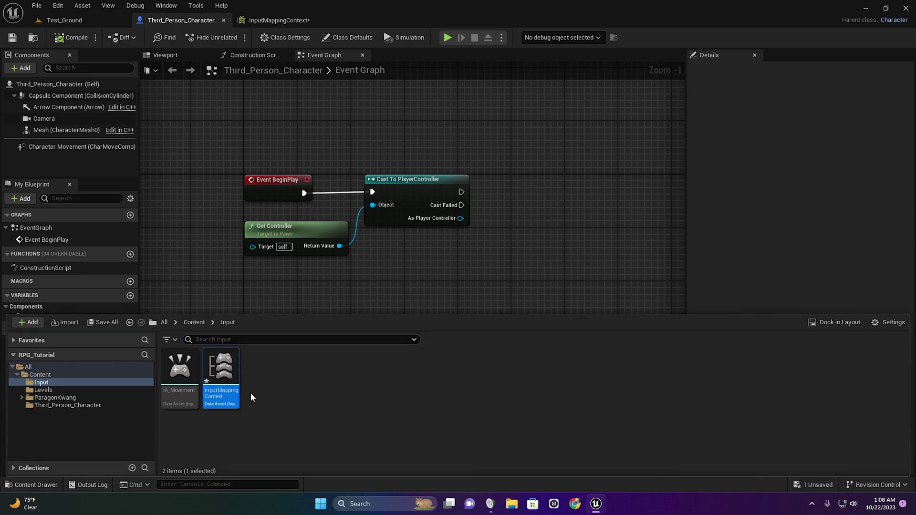
left_click_drag(179, 367, 434, 255)
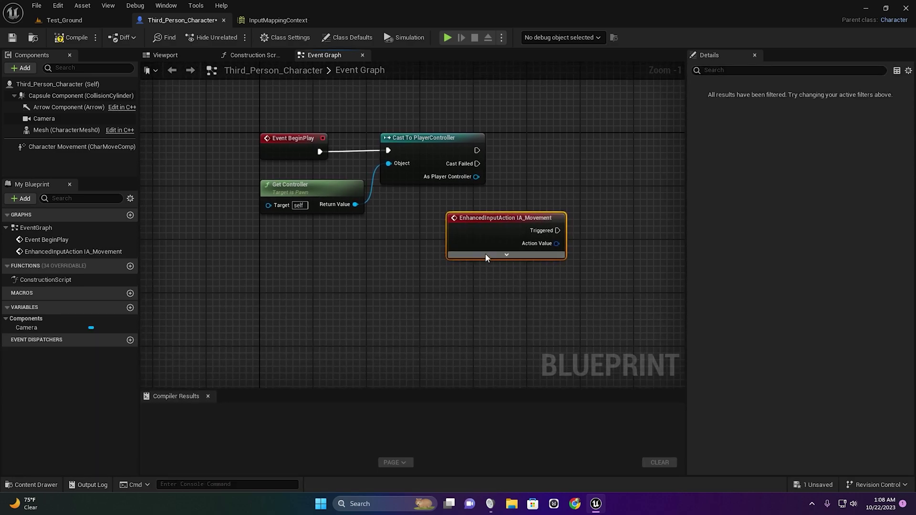
left_click(485, 256)
left_click_drag(484, 225, 297, 257)
scroll(399, 258, "up", 1)
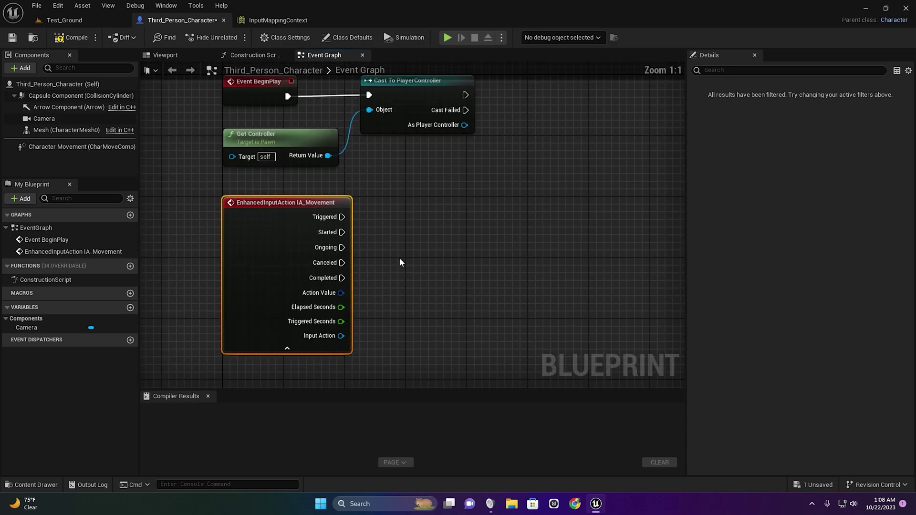
Add a Print String on Triggered and split Action Value into X and Y
left_click_drag(342, 217, 437, 217)
type("prin")
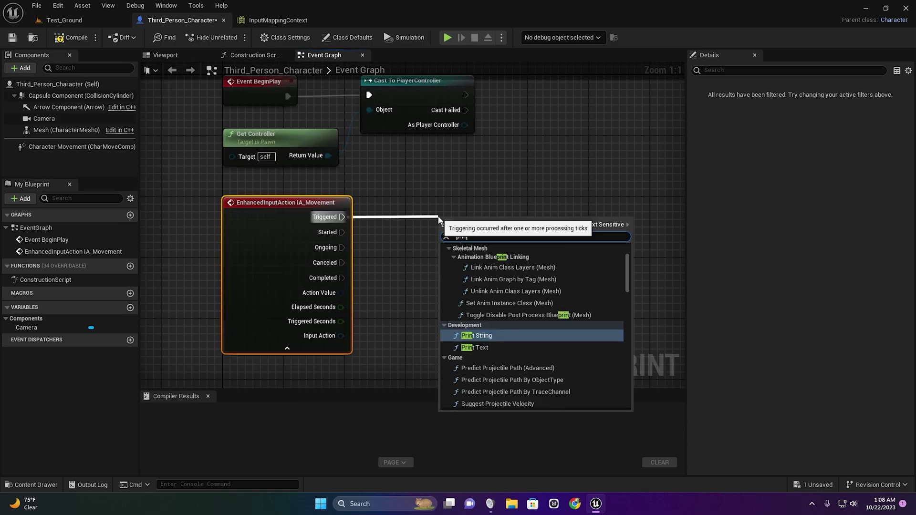
type("t")
left_click(487, 307)
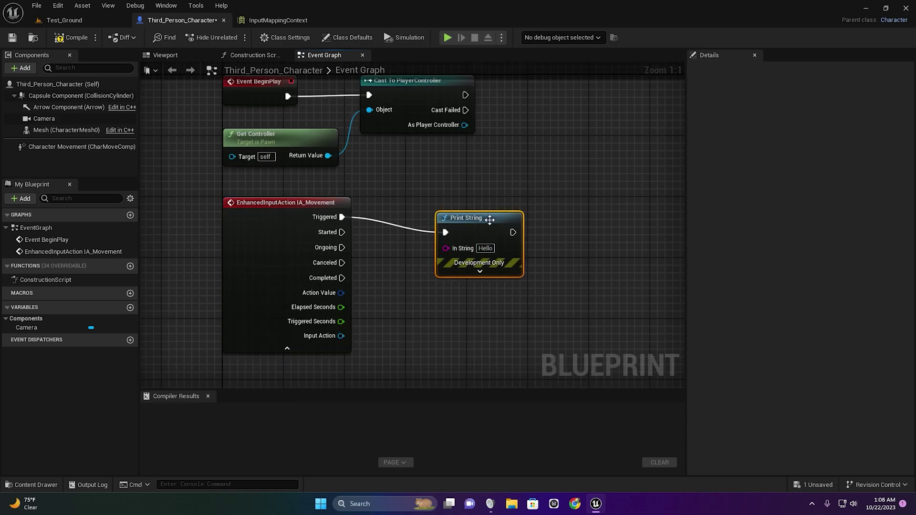
left_click_drag(489, 219, 520, 204)
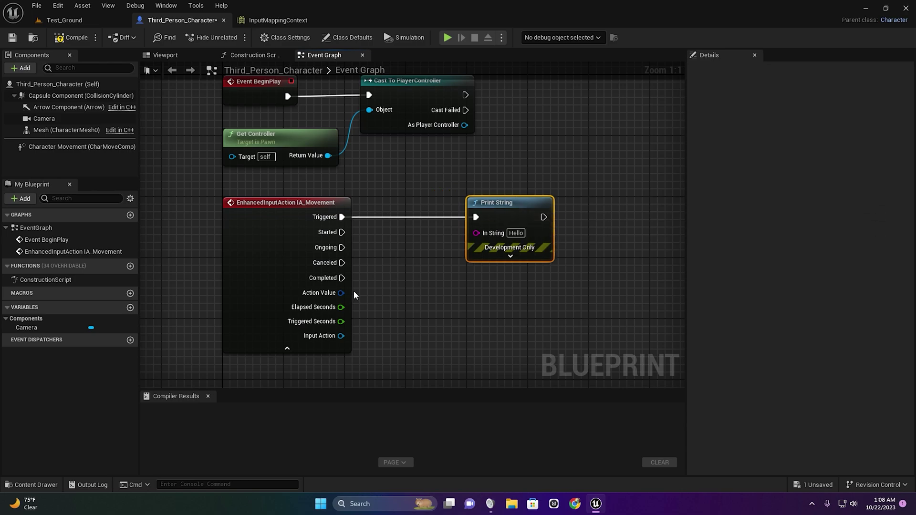
right_click(335, 293)
left_click(380, 311)
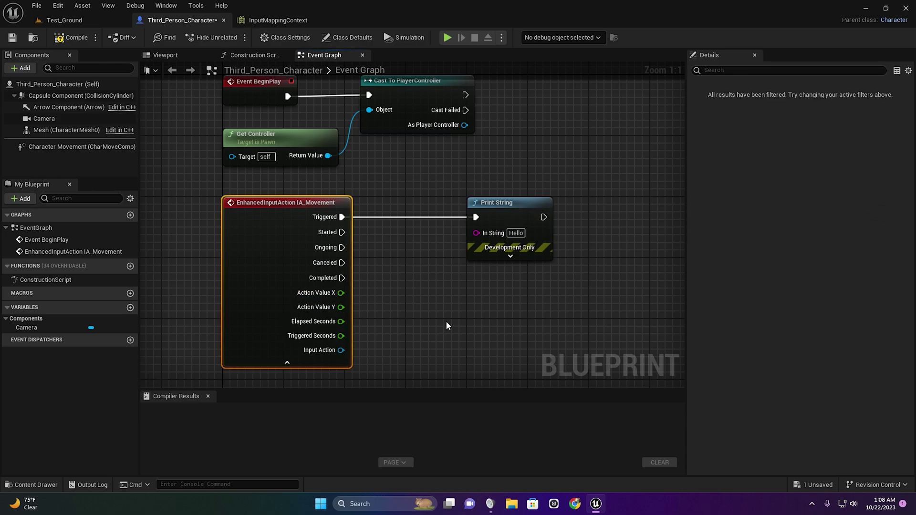
right_click_drag(445, 321, 431, 327)
Print Action Value X as the string, compile, and run a quick play test
left_click(72, 37)
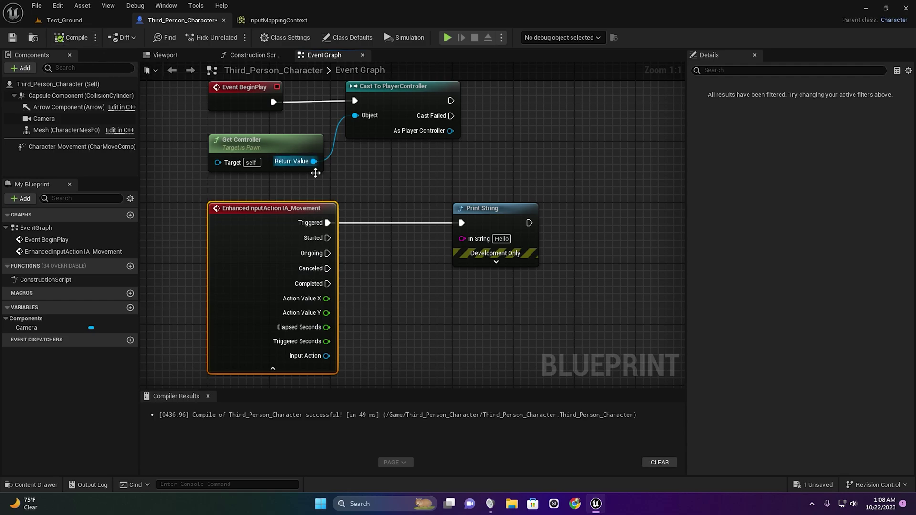
left_click_drag(326, 299, 471, 241)
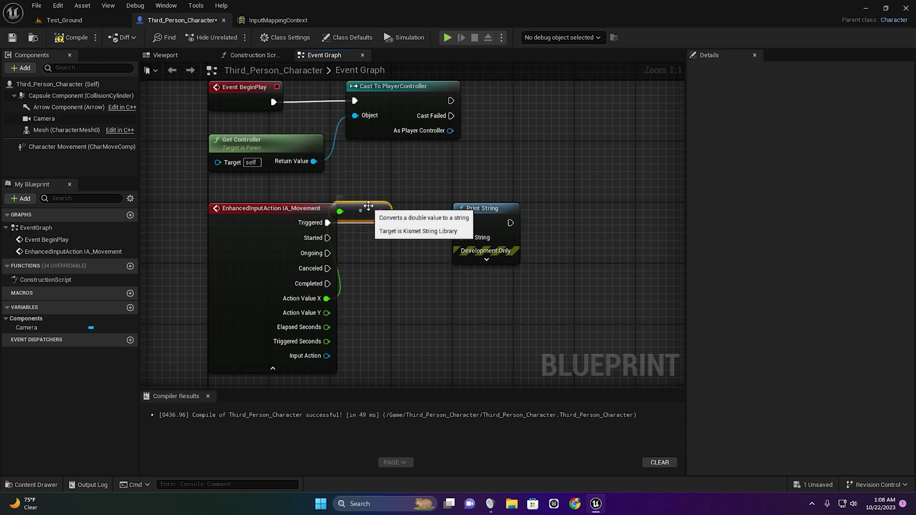
left_click_drag(376, 206, 405, 265)
key("alt+p")
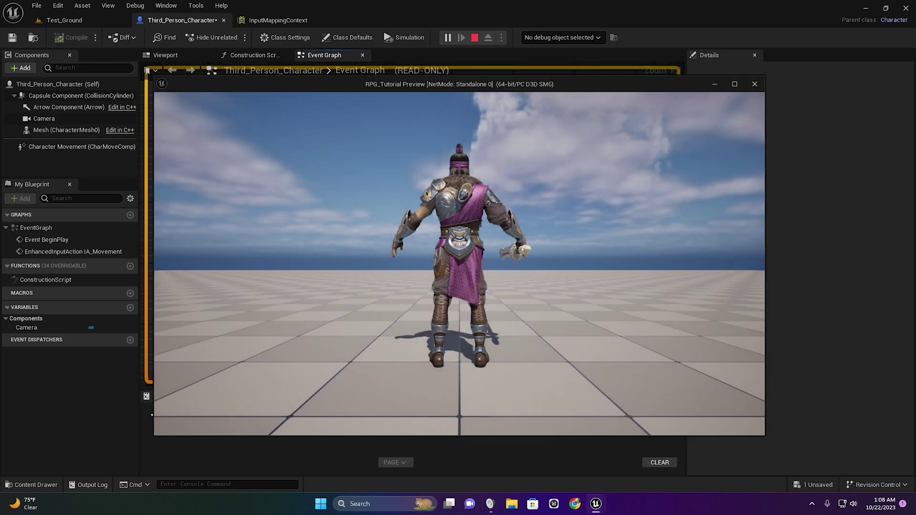
key("Escape")
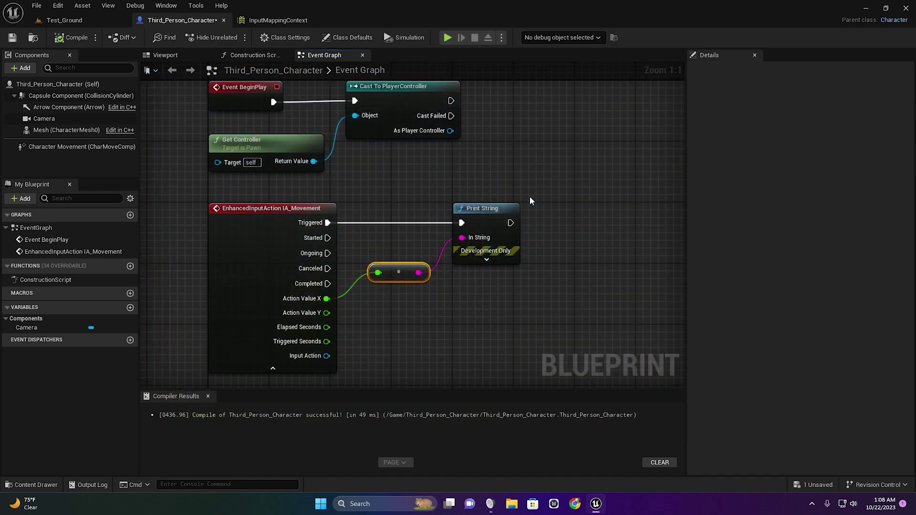
Add Get EnhancedInputLocalPlayerSubsystem from the cast's As Player Controller output, placed beside the cast
left_click(265, 255)
right_click_drag(436, 151, 412, 208)
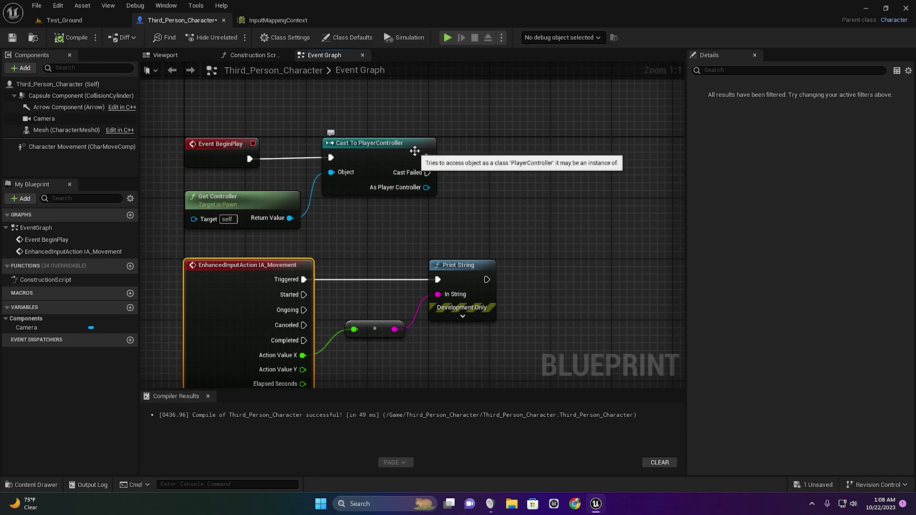
right_click_drag(500, 154, 482, 136)
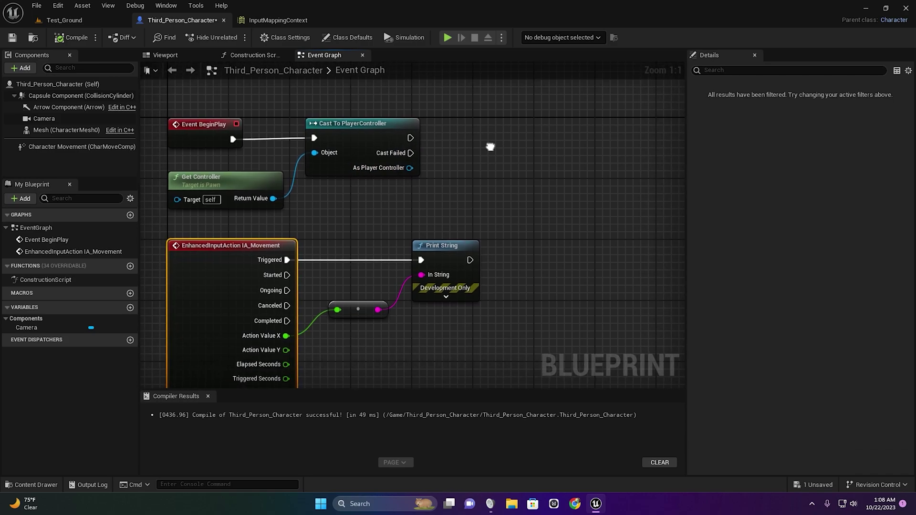
right_click_drag(439, 192, 444, 147)
left_click_drag(414, 123, 510, 155)
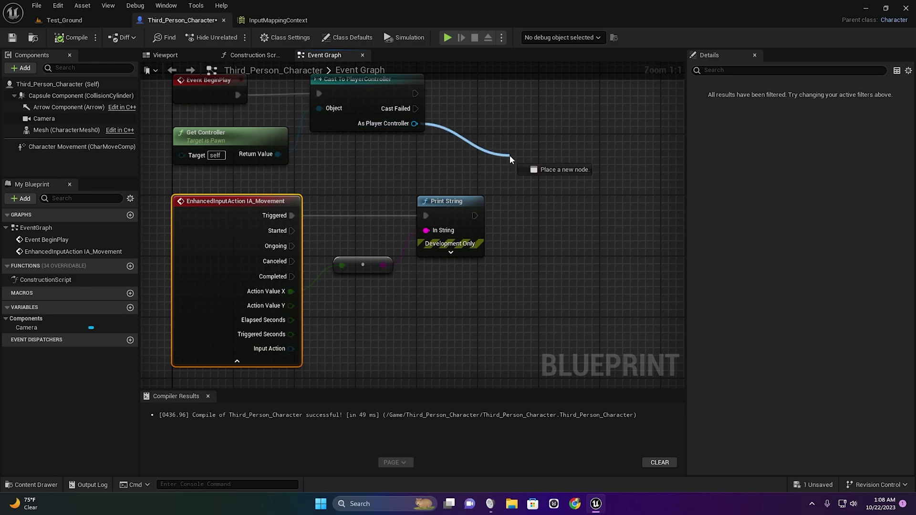
type("en")
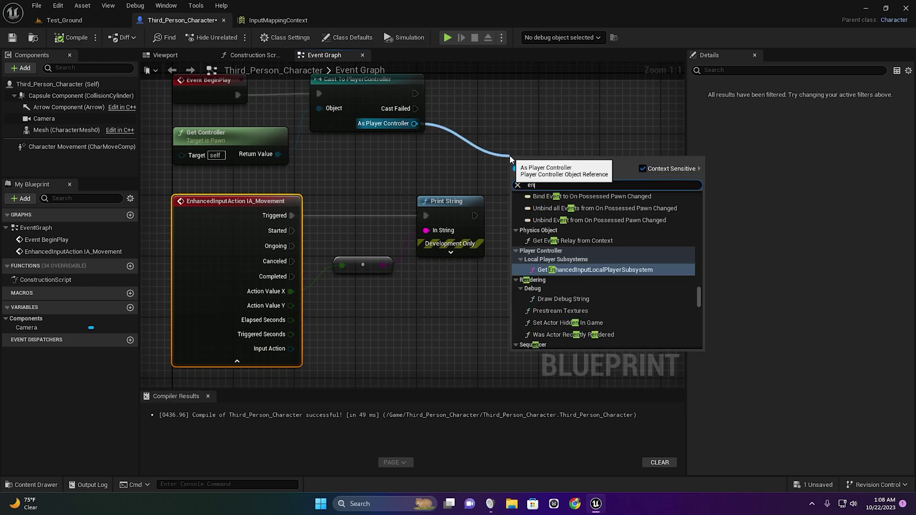
type("han")
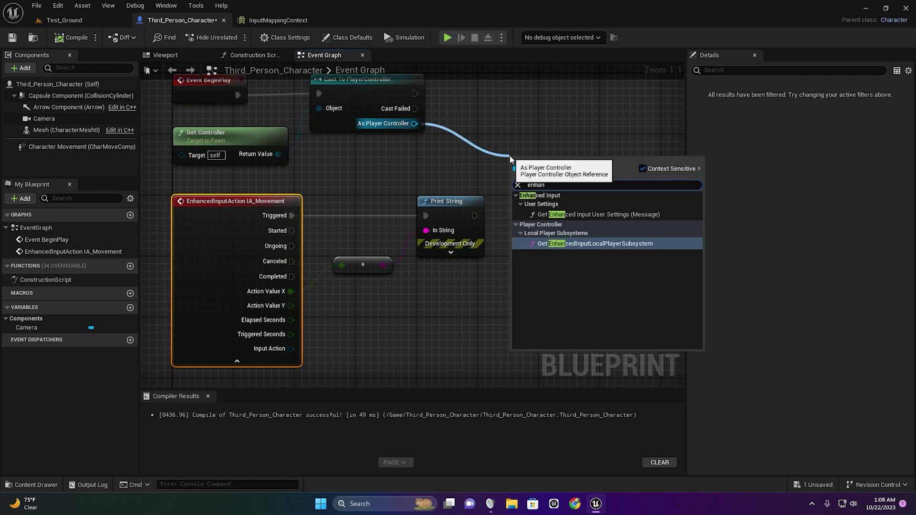
left_click(605, 243)
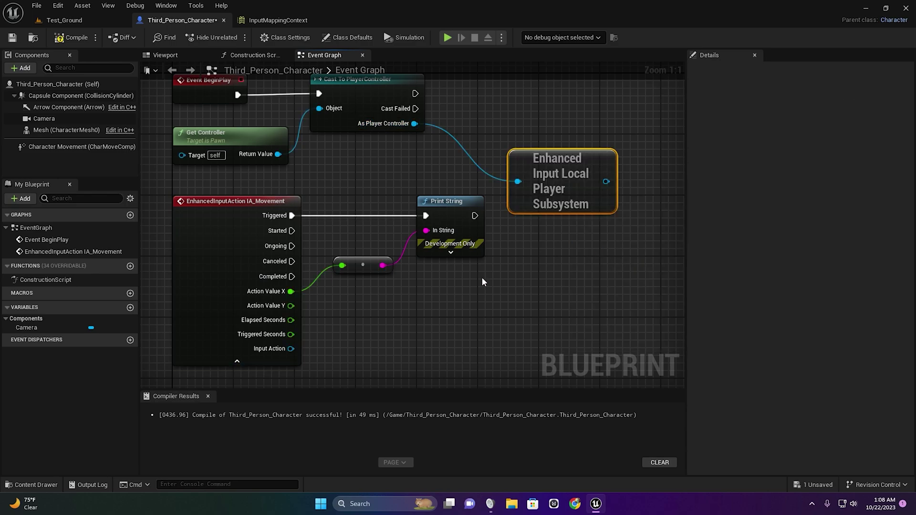
right_click_drag(481, 282, 458, 310)
left_click_drag(523, 203, 485, 183)
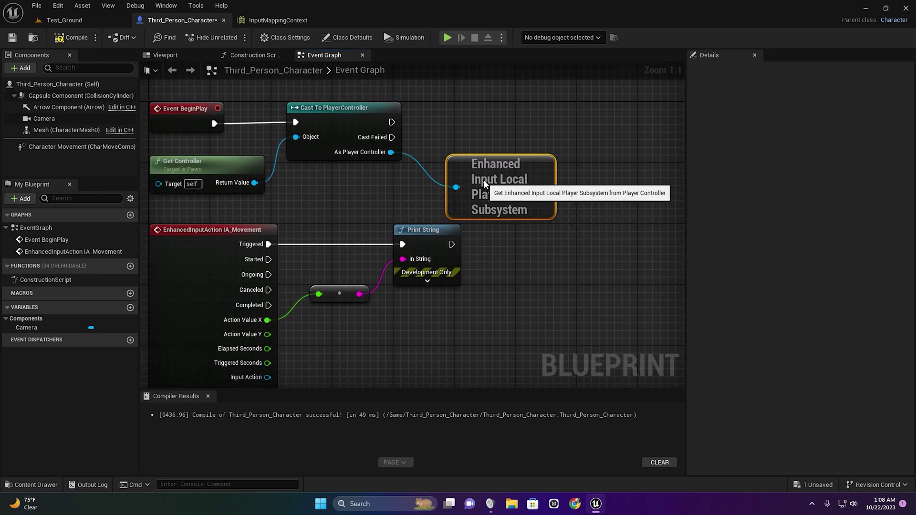
right_click_drag(560, 257, 518, 259)
Add an Is Valid check after the cast, fed by the subsystem
left_click_drag(532, 140, 533, 141)
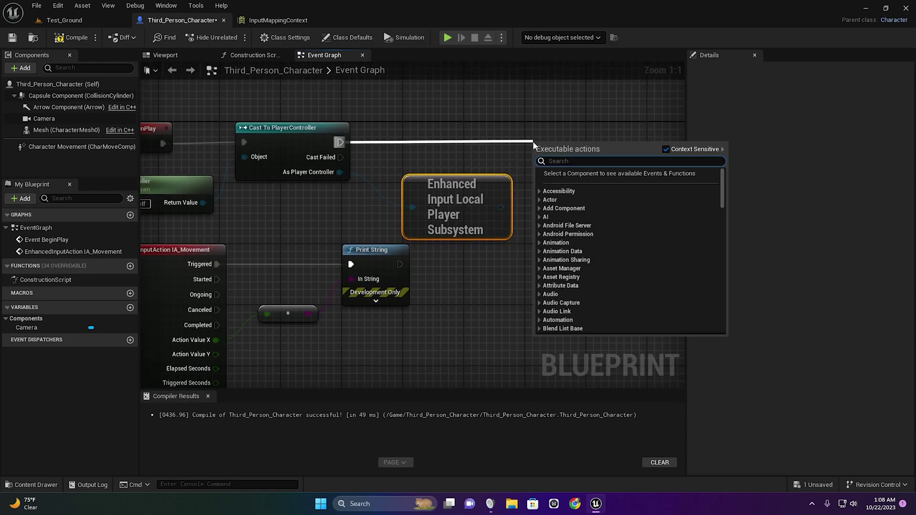
type("is vali")
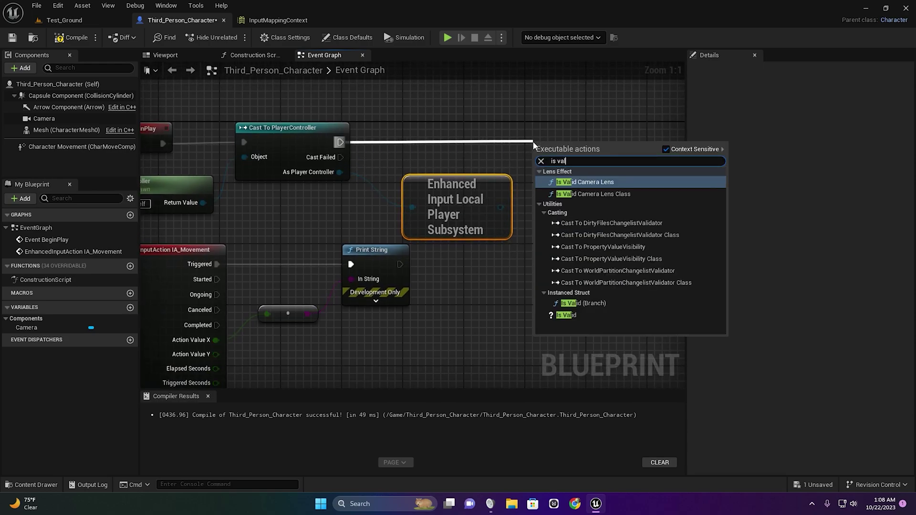
left_click(584, 290)
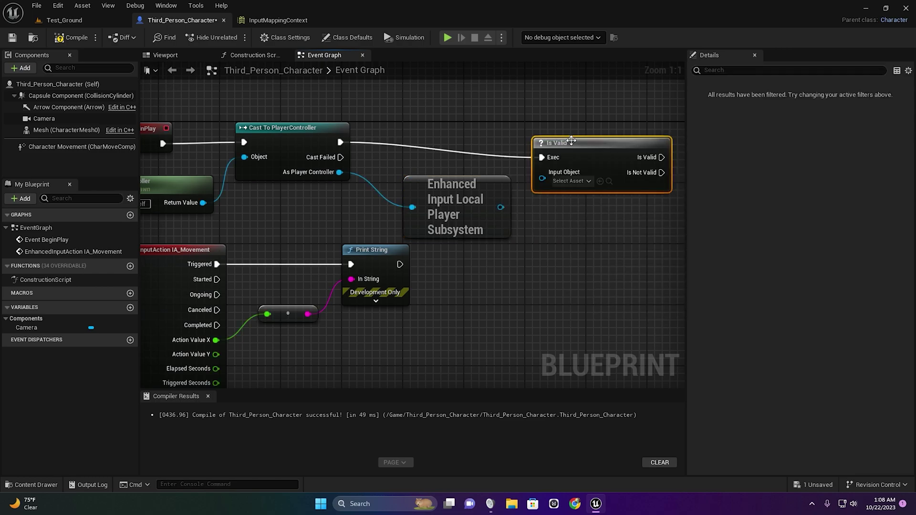
left_click_drag(500, 207, 549, 163)
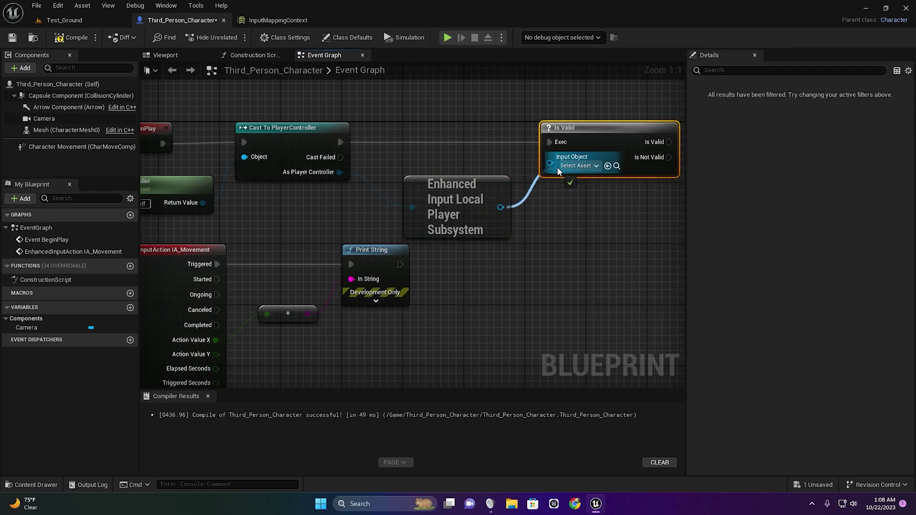
mouse_move(561, 245)
right_mouse_down()
mouse_move(316, 260)
mouse_move(320, 245)
right_mouse_up()
Add an Add Mapping Context call on the subsystem, run when it's valid
left_click_drag(245, 209, 471, 197)
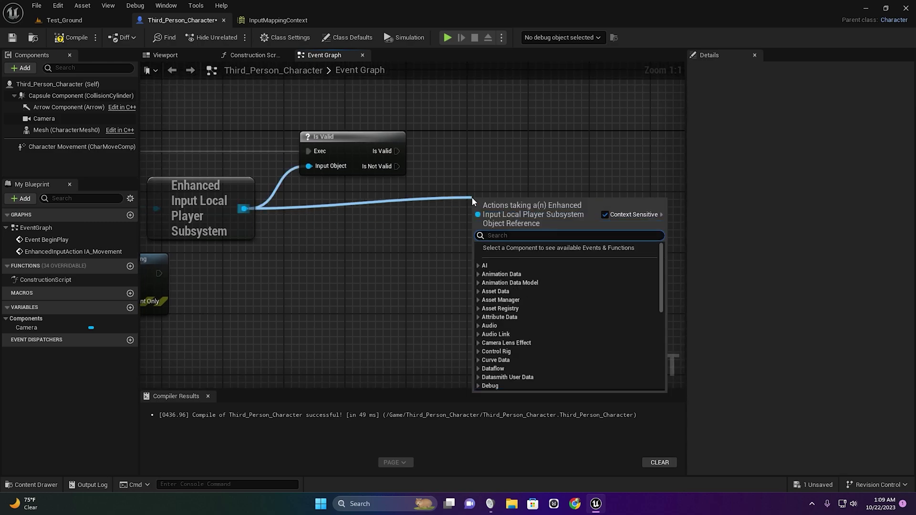
type("add ma")
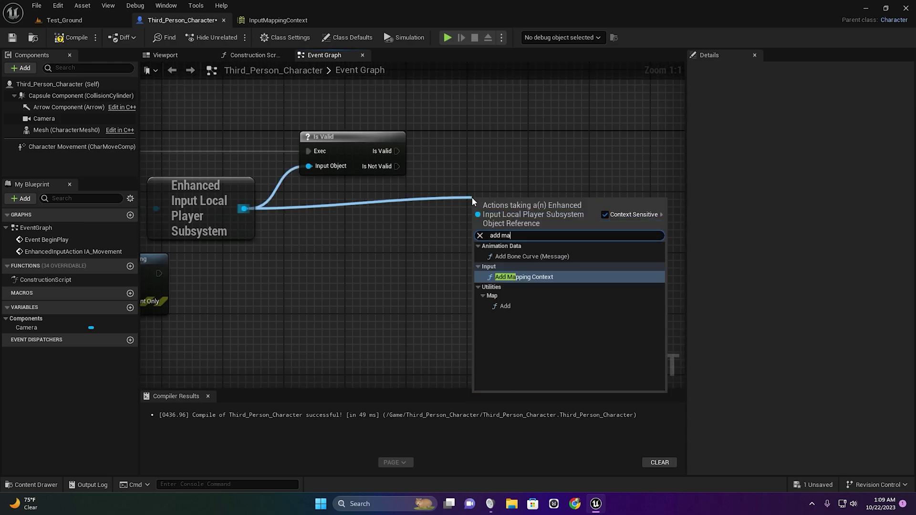
type("pi")
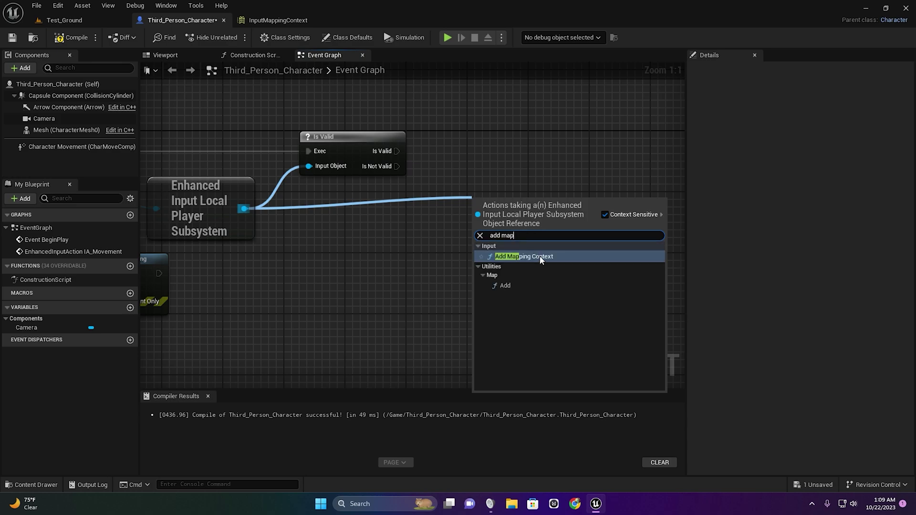
left_click(540, 255)
left_click_drag(511, 196, 504, 135)
left_click_drag(397, 150, 468, 159)
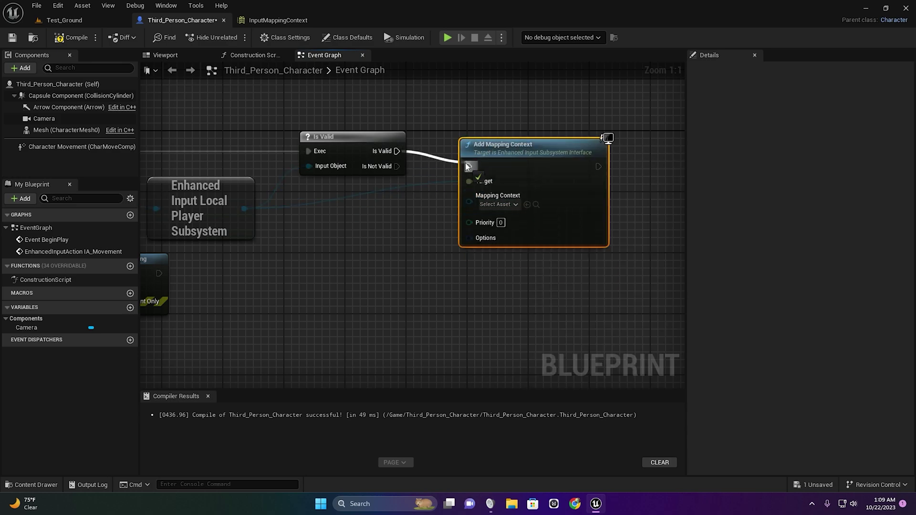
left_click_drag(536, 142, 513, 135)
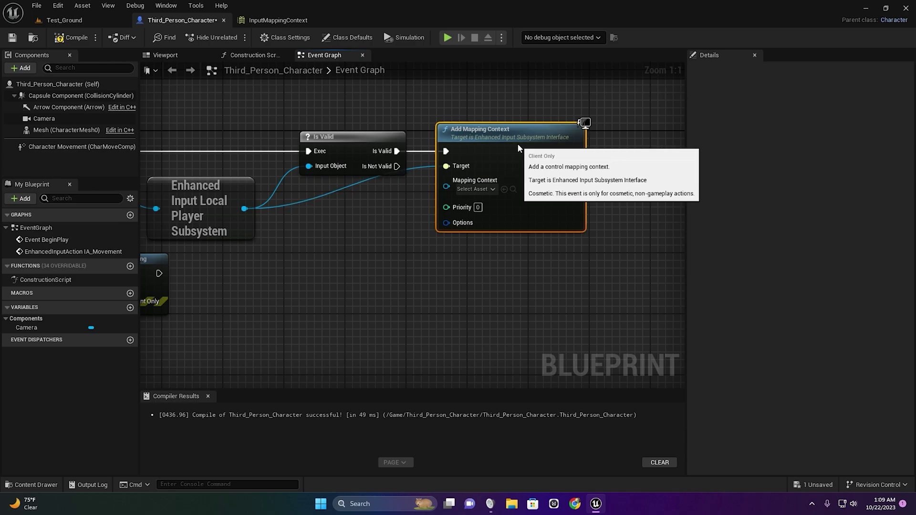
Set Add Mapping Context's Mapping Context to the InputMappingContext asset
left_click(473, 189)
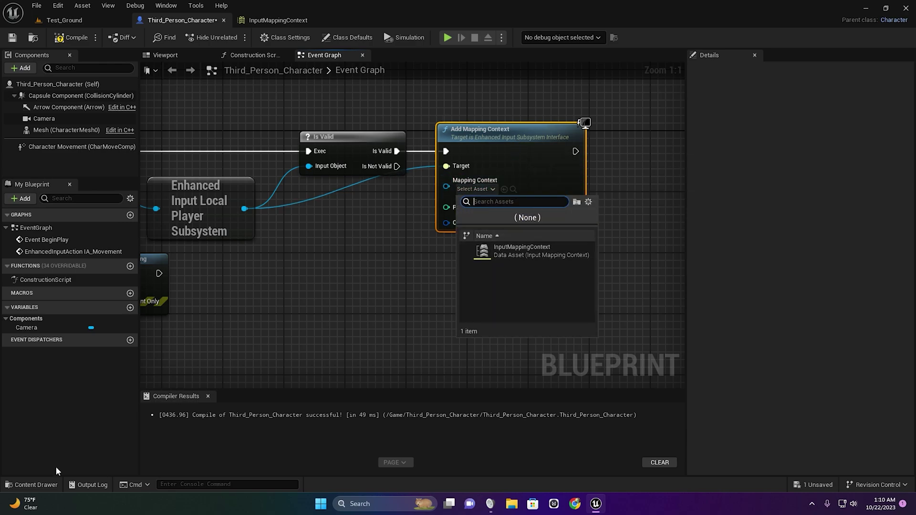
left_click(36, 484)
left_click(228, 391)
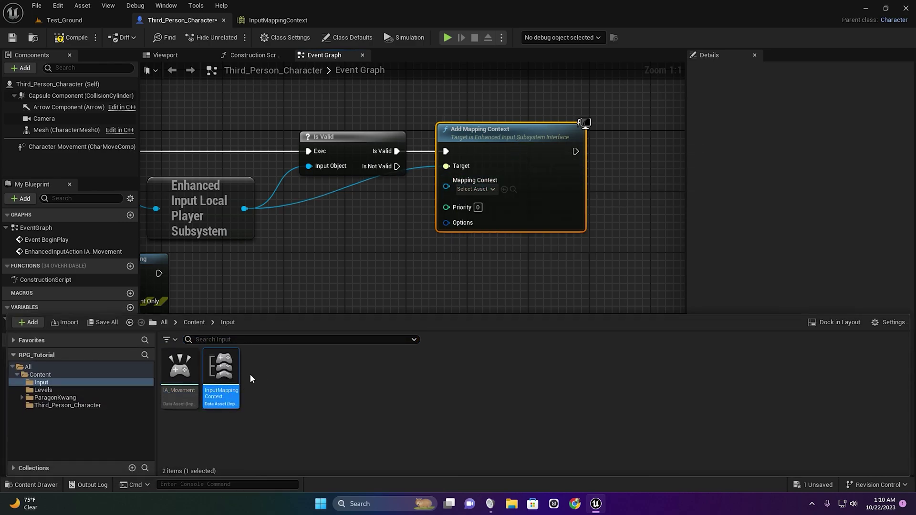
left_click(479, 191)
left_click(491, 243)
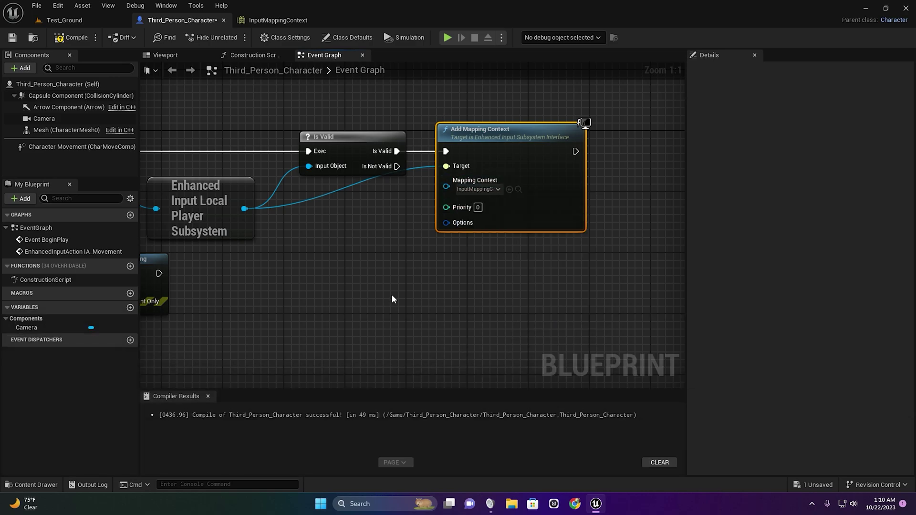
scroll(391, 293, "down", 4)
Compile the Third_Person_Character blueprint and run a quick play test
left_click(70, 37)
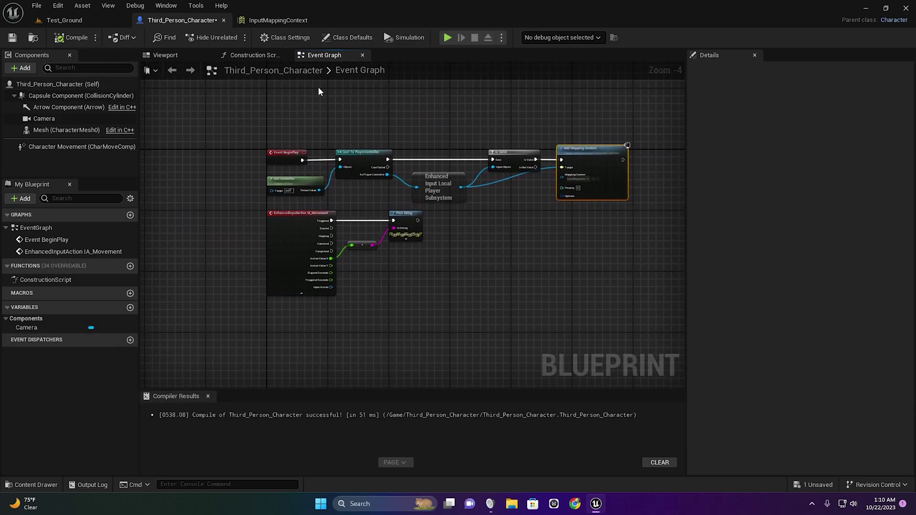
left_click(447, 38)
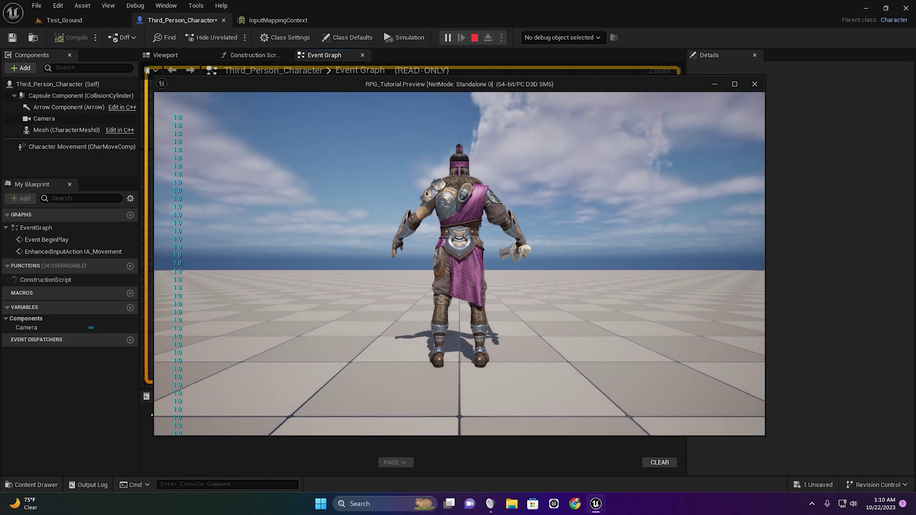
key("Escape")
Play-test again and press W so the movement Print String shows 1.0
scroll(385, 261, "up", 2)
scroll(442, 214, "up", 2)
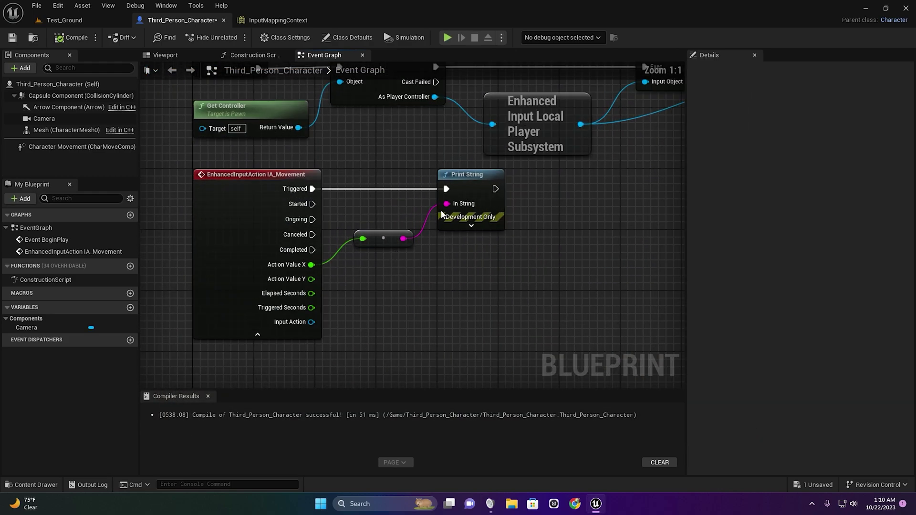
right_click_drag(441, 215, 404, 215)
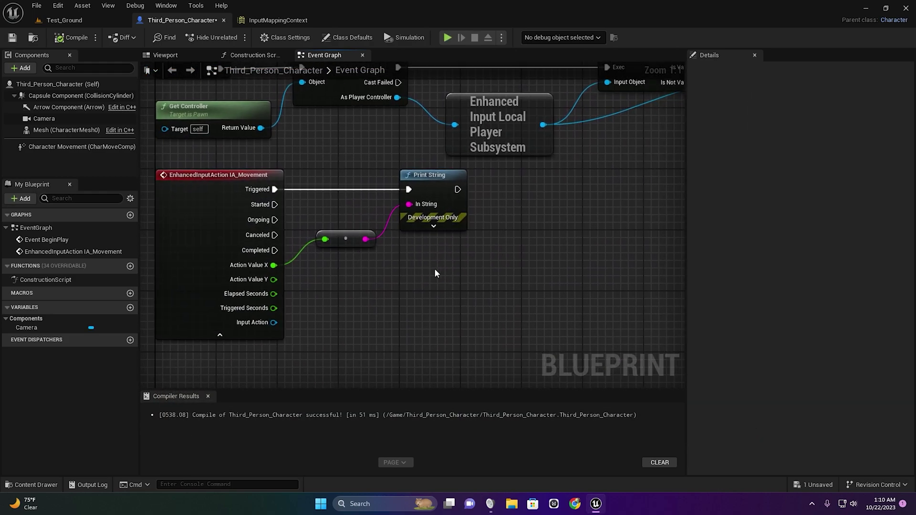
left_click(448, 38)
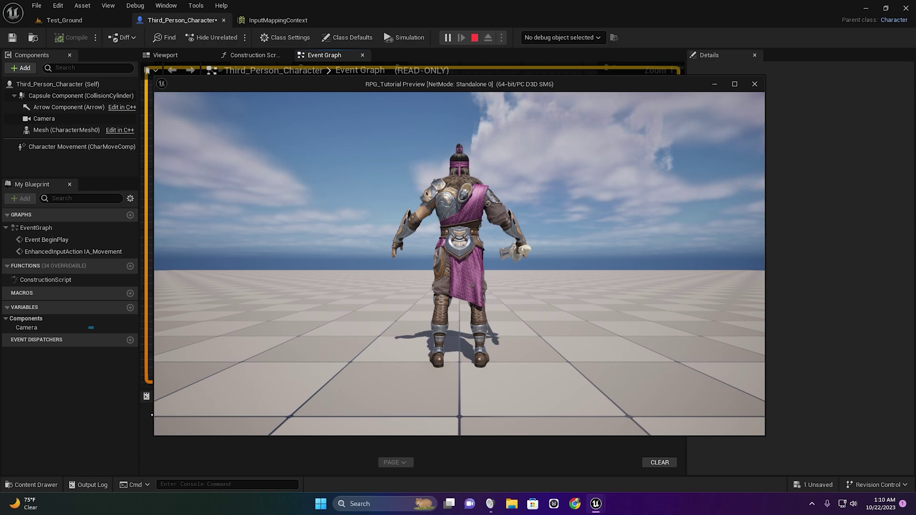
key("w")
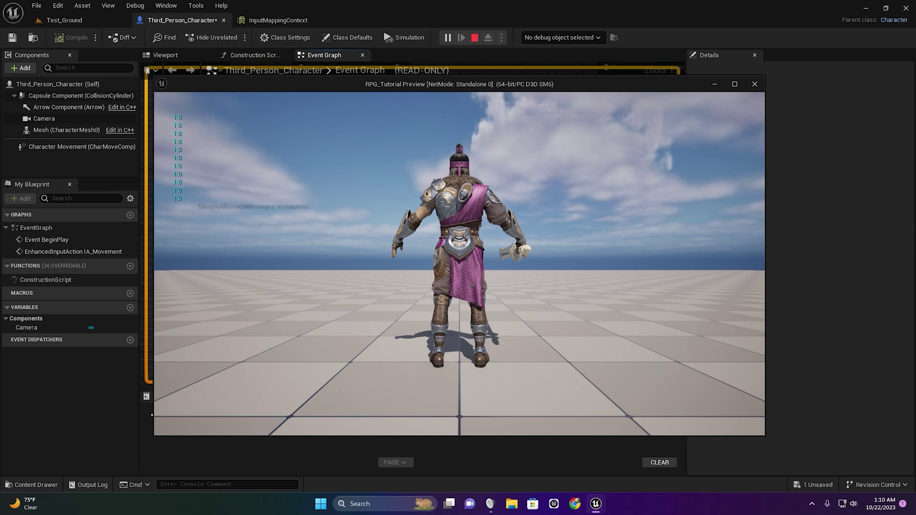
key("Escape")
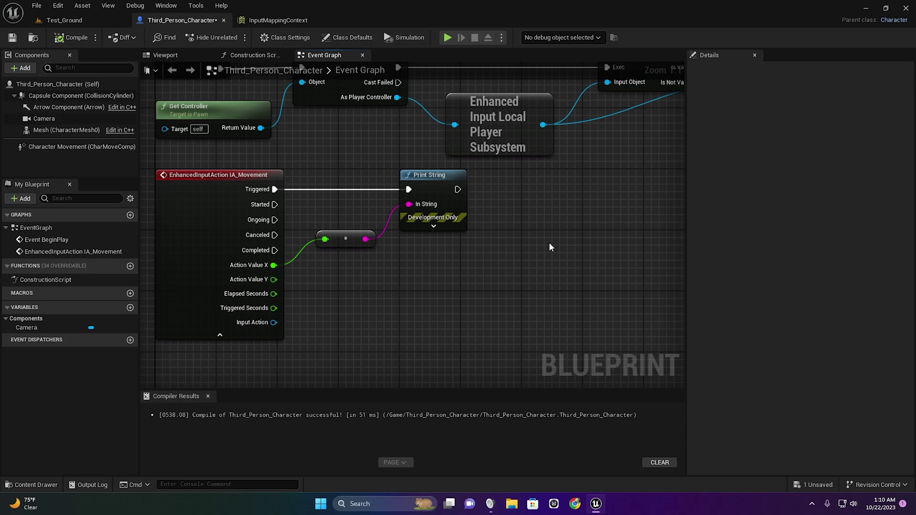
In the InputMappingContext, give the W mapping a Swizzle Input Axis Values modifier
left_click(281, 22)
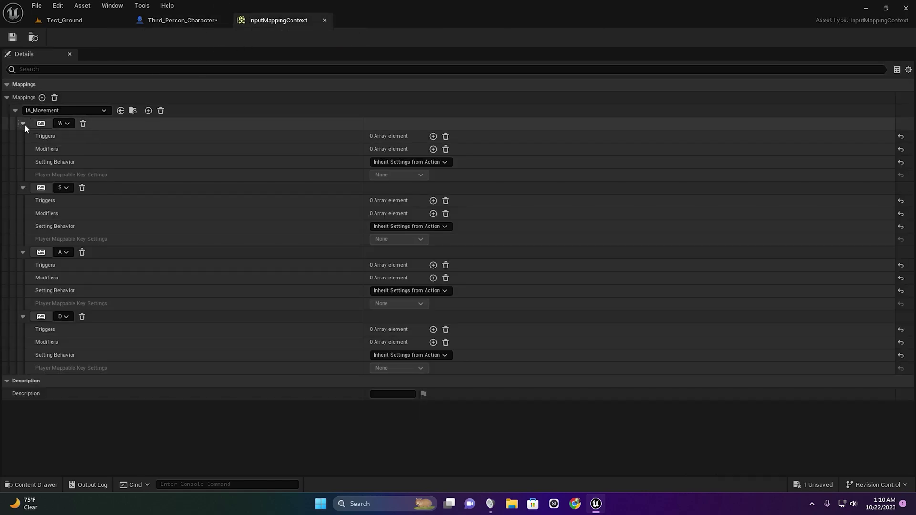
left_click(432, 150)
left_click(458, 162)
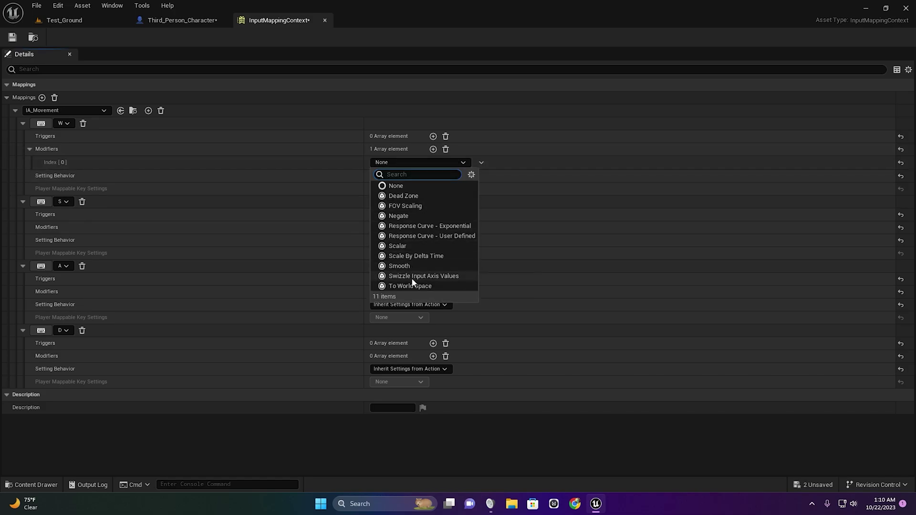
left_click(412, 277)
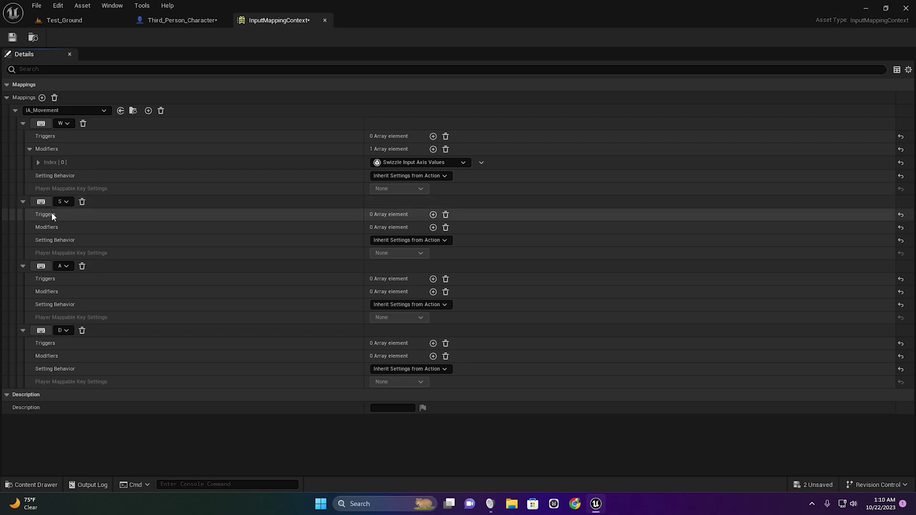
Give the S mapping Swizzle Input Axis Values at Index 0 and Negate at Index 1
left_click(432, 228)
left_click(428, 240)
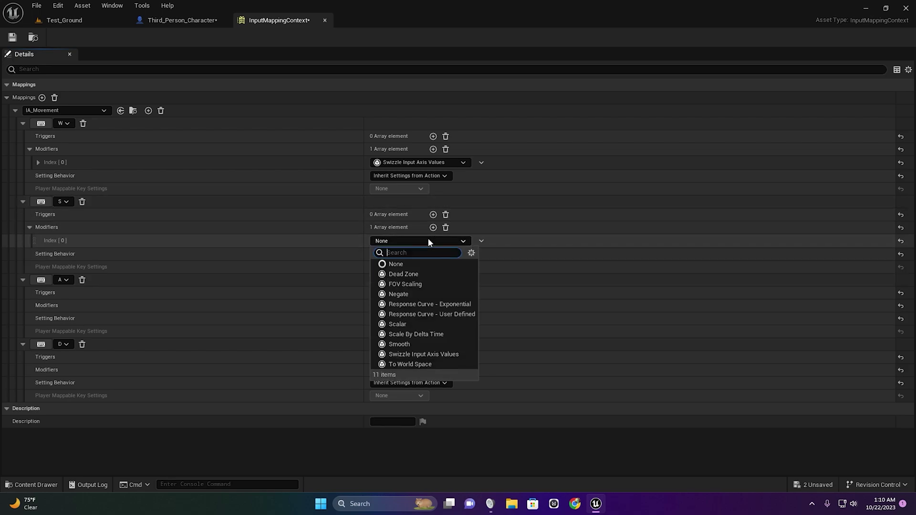
left_click(428, 240)
left_click(416, 241)
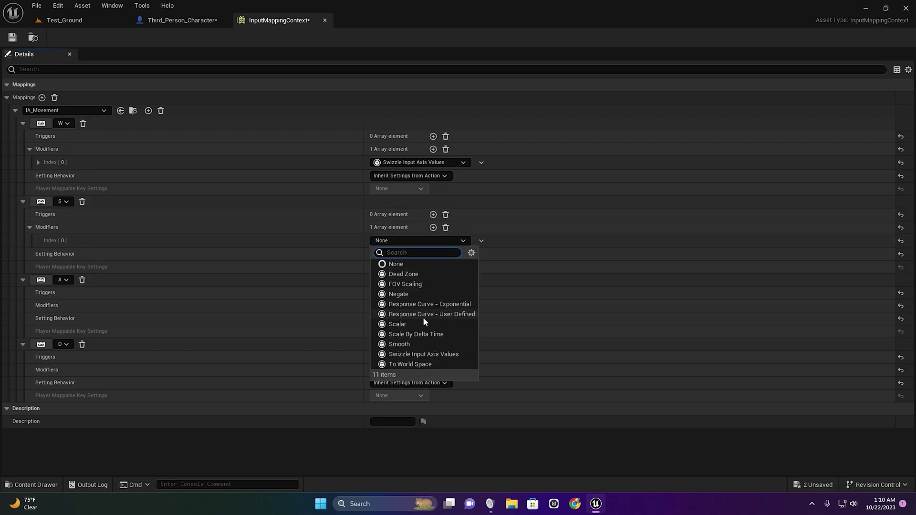
left_click(413, 354)
left_click(433, 227)
left_click(414, 254)
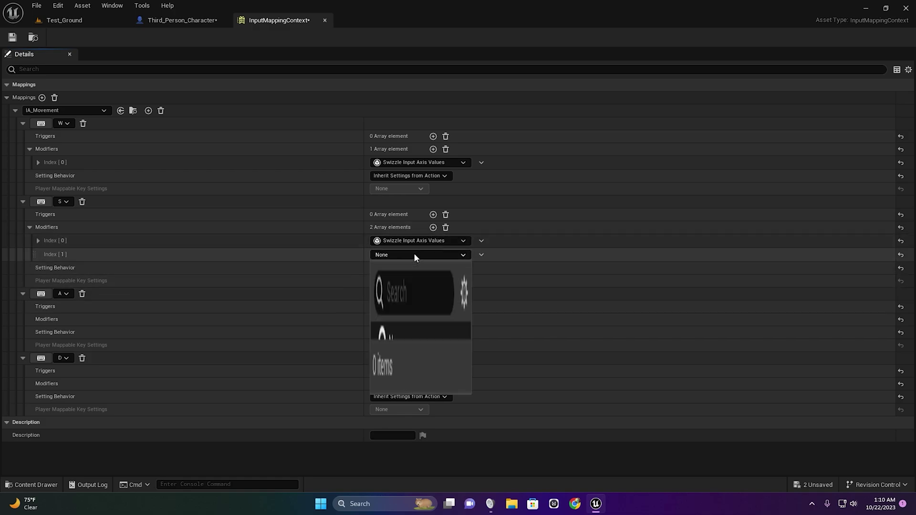
left_click(406, 312)
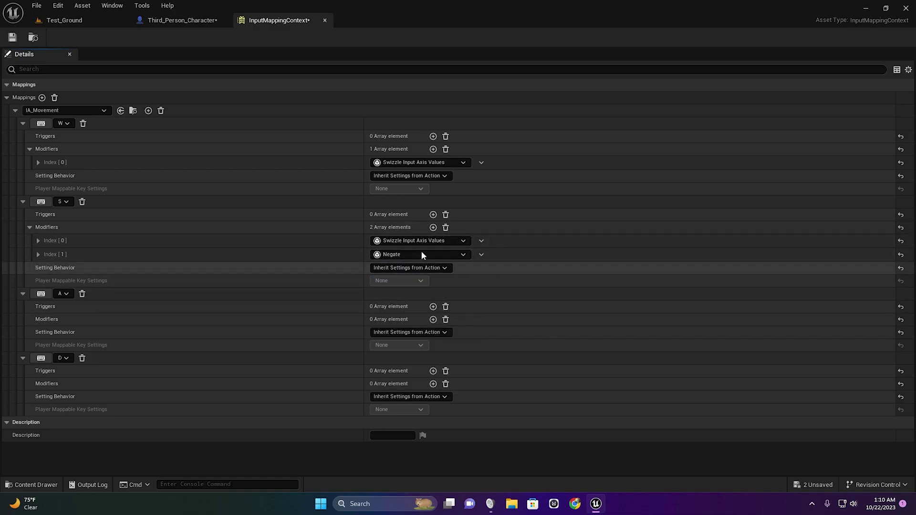
left_click(188, 22)
After a quick play test, rewire Print String from Action Value X to Action Value Y
key("alt+p")
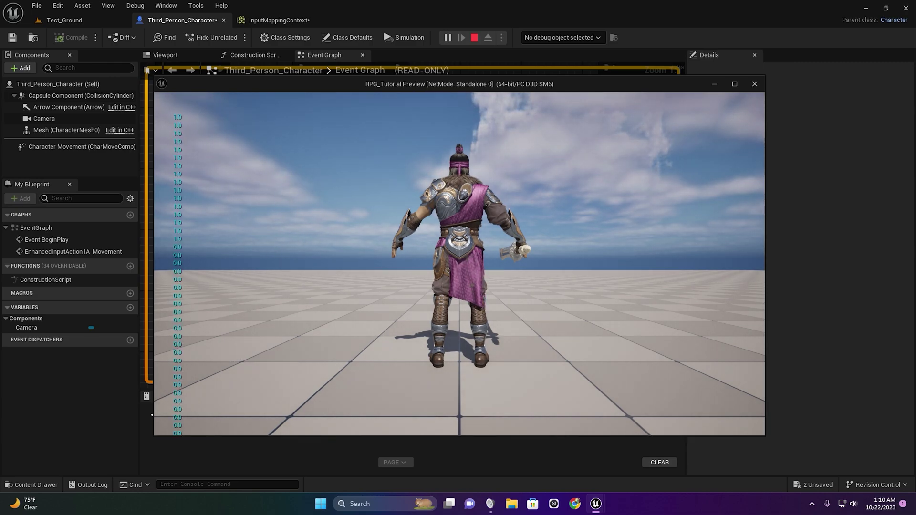
key("Escape")
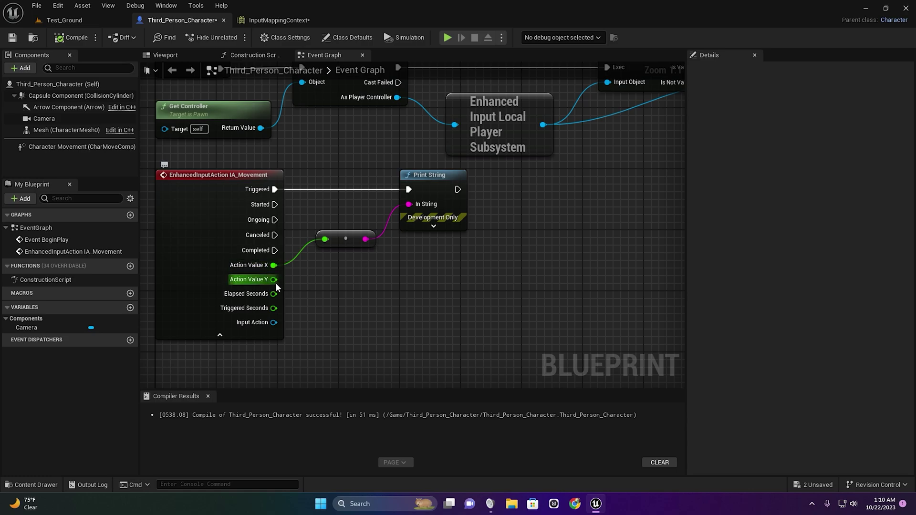
left_click_drag(274, 279, 326, 239)
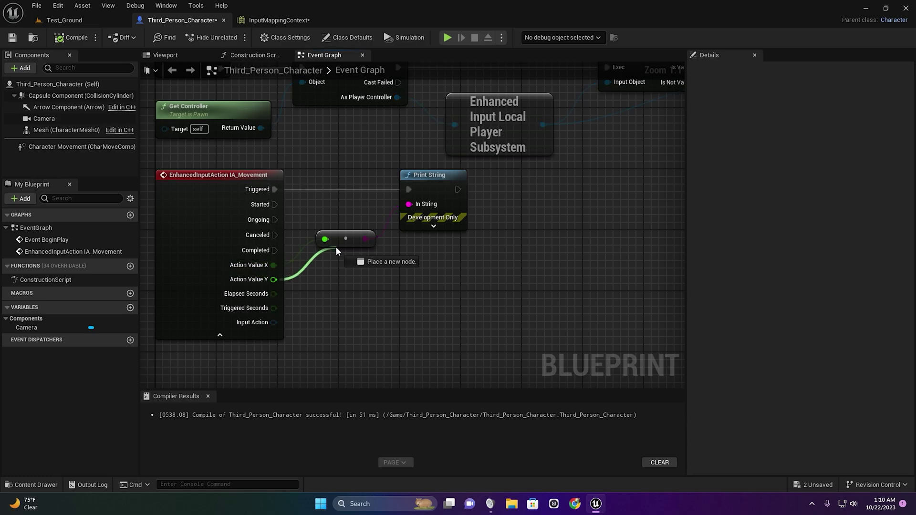
Play-test to confirm forward/back input prints 1.0 and -1.0
left_click(448, 37)
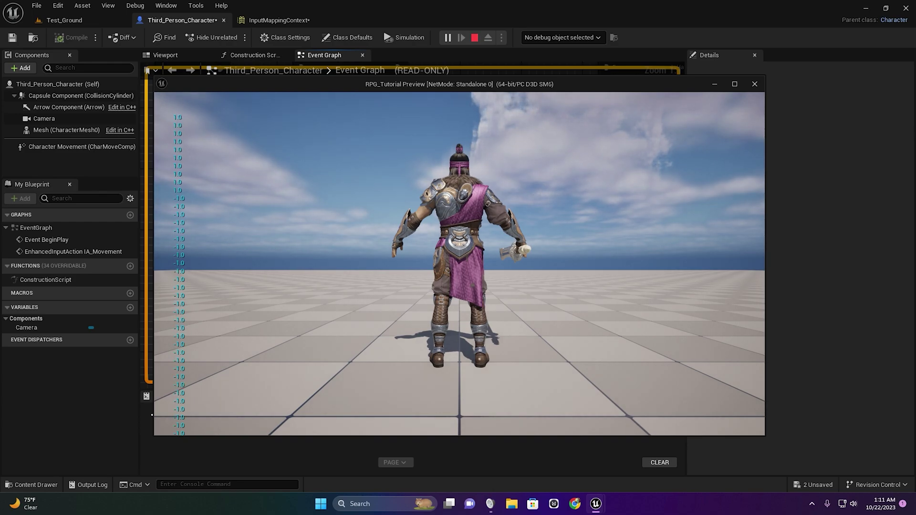
key("Escape")
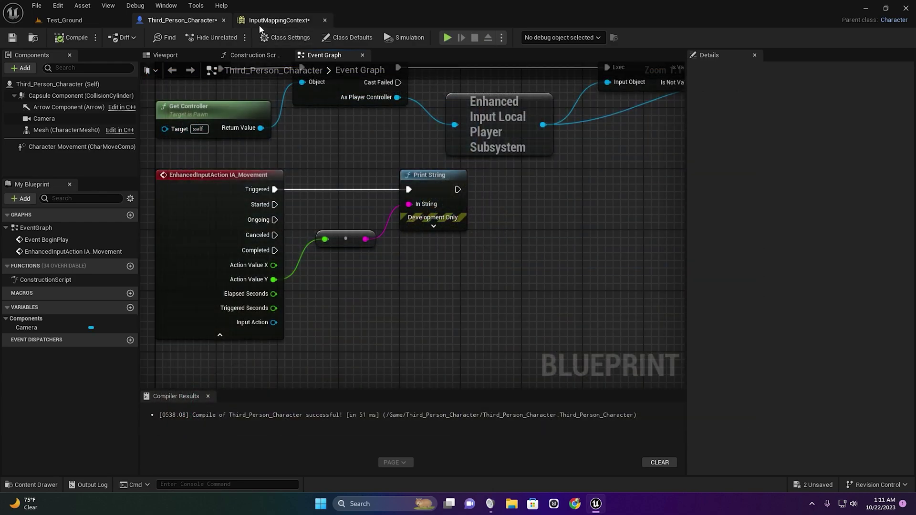
left_click(259, 23)
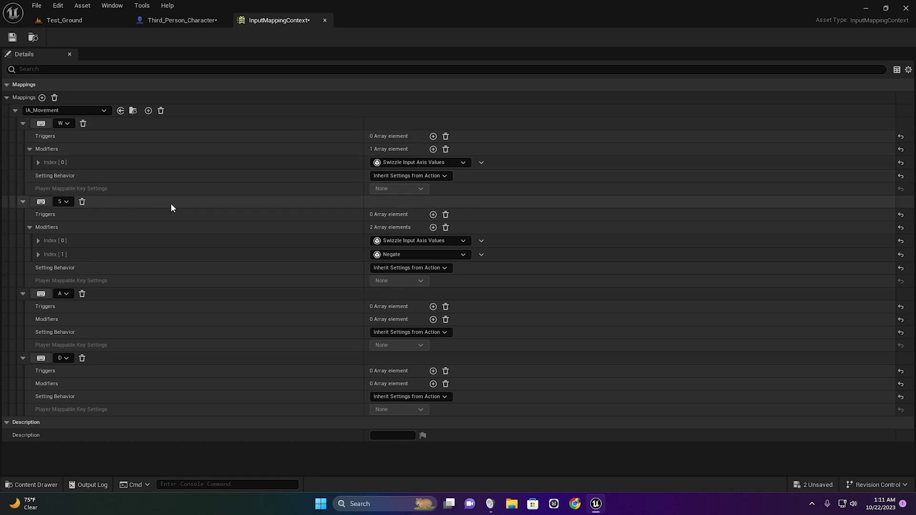
left_click(206, 19)
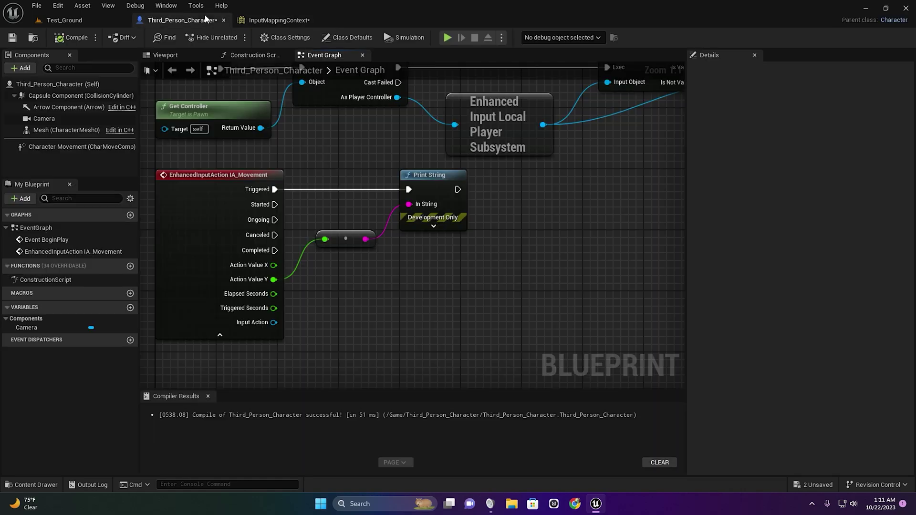
left_click(447, 38)
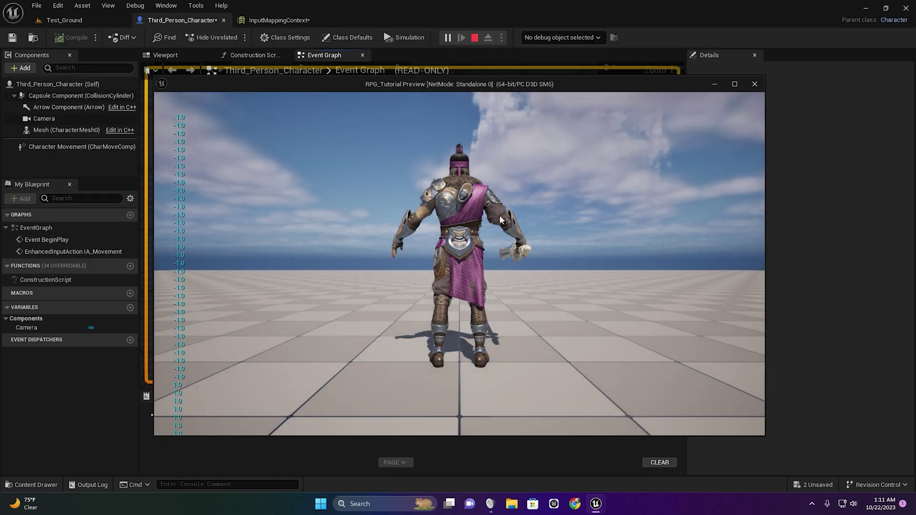
key("Escape")
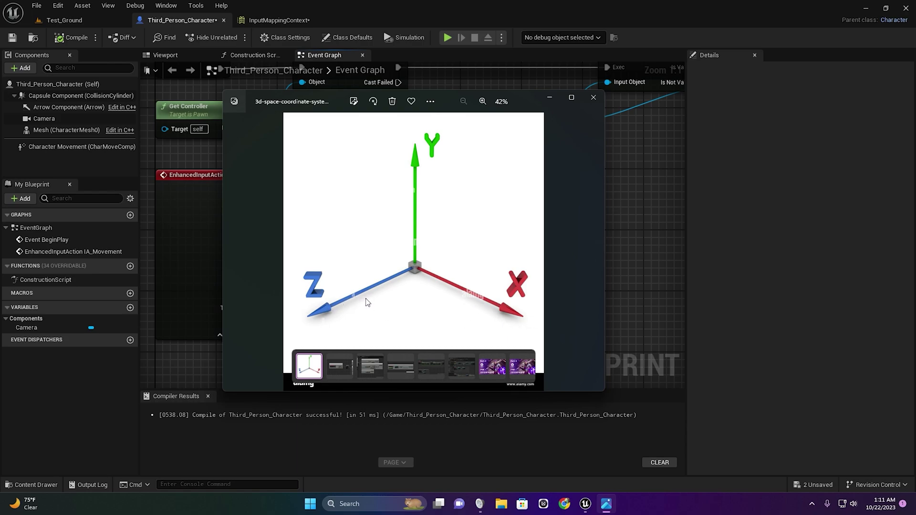
Show the character's Viewport preview, orbit it and select the Mesh component
left_click(550, 99)
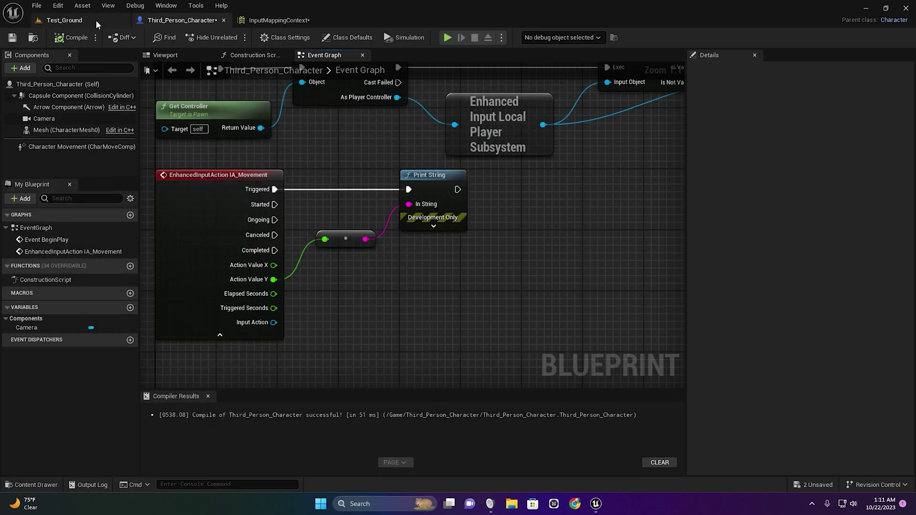
left_click(176, 57)
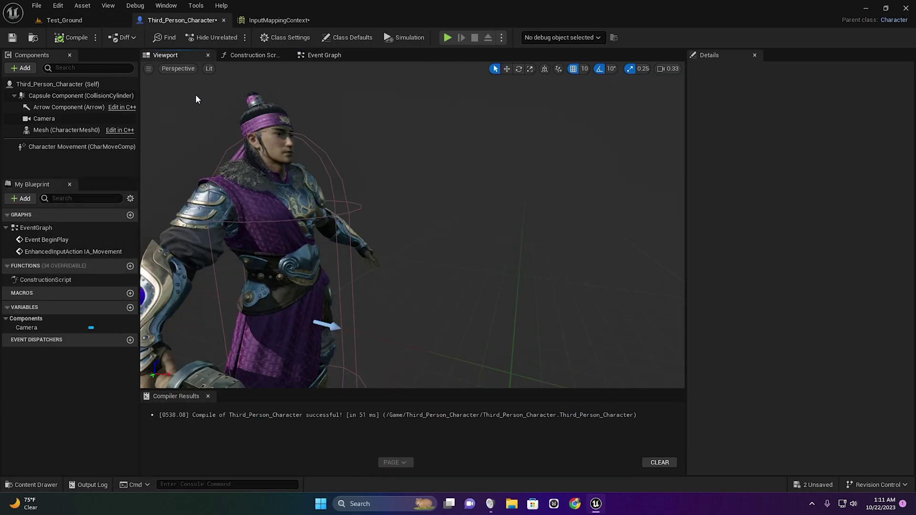
mouse_move(317, 253)
right_mouse_down()
mouse_move(321, 289)
mouse_move(285, 219)
right_mouse_up()
left_click(67, 130)
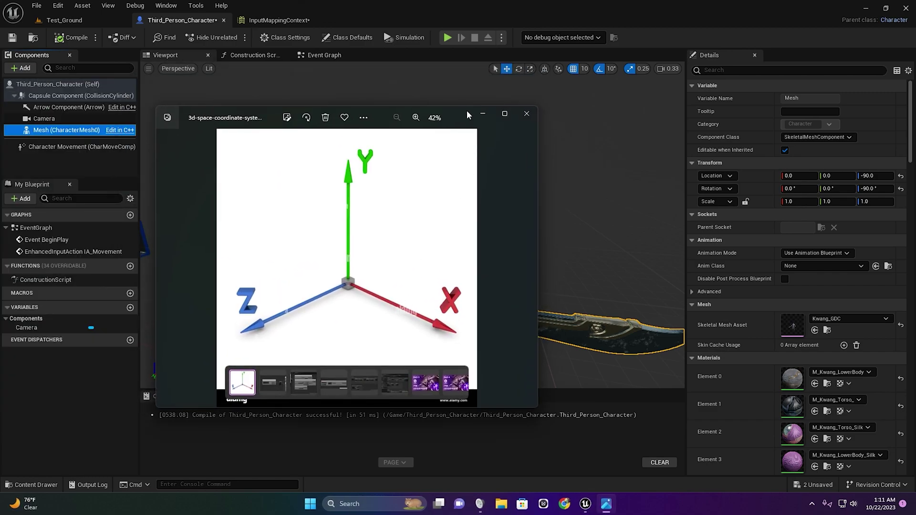
left_click_drag(467, 110, 254, 104)
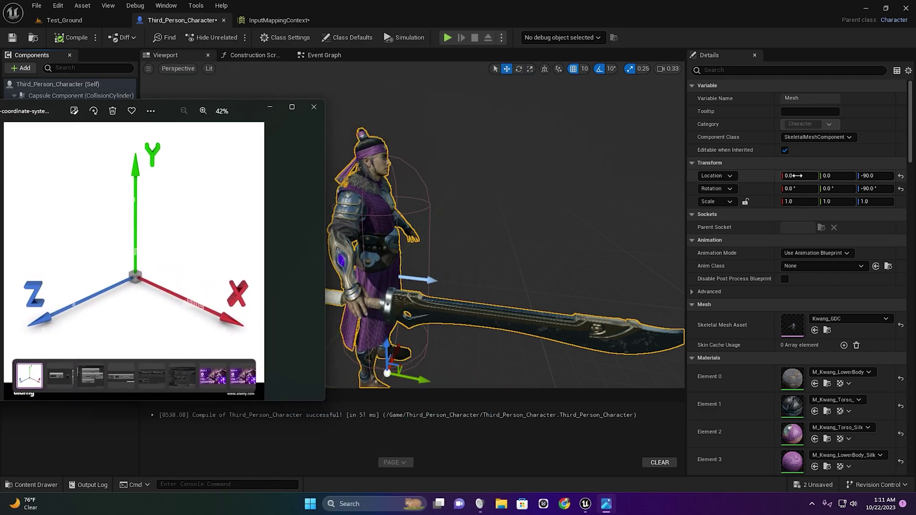
Scrub the mesh's Location X and Y fields, returning both to 0
left_click_drag(788, 177, 810, 176)
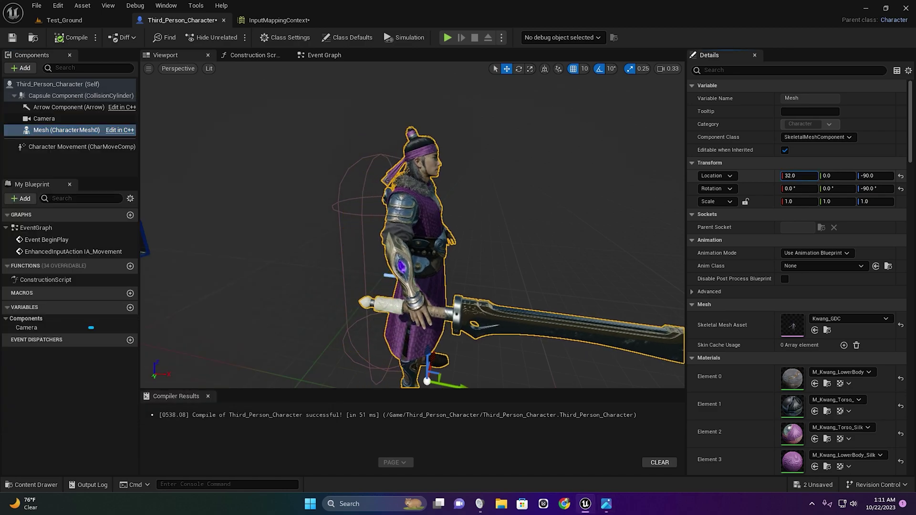
type("0")
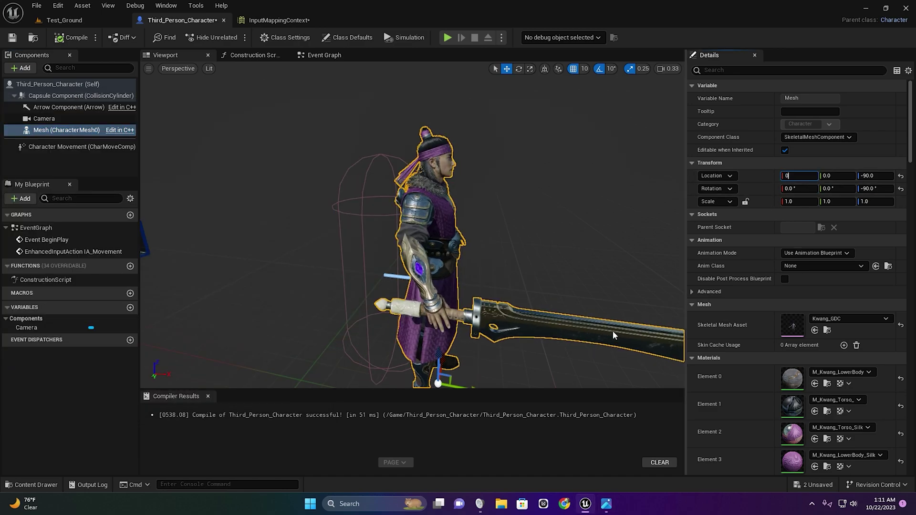
left_click(607, 504)
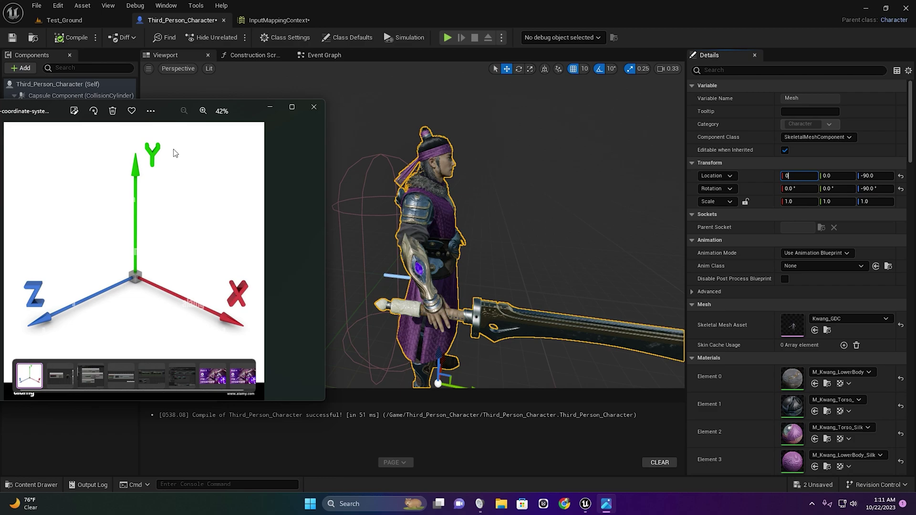
left_click(759, 173)
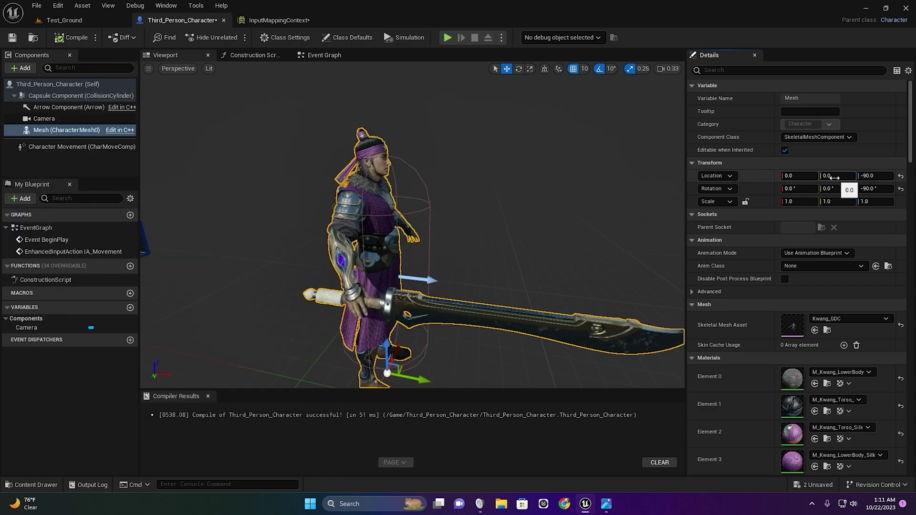
left_click_drag(830, 176, 831, 176)
type("0")
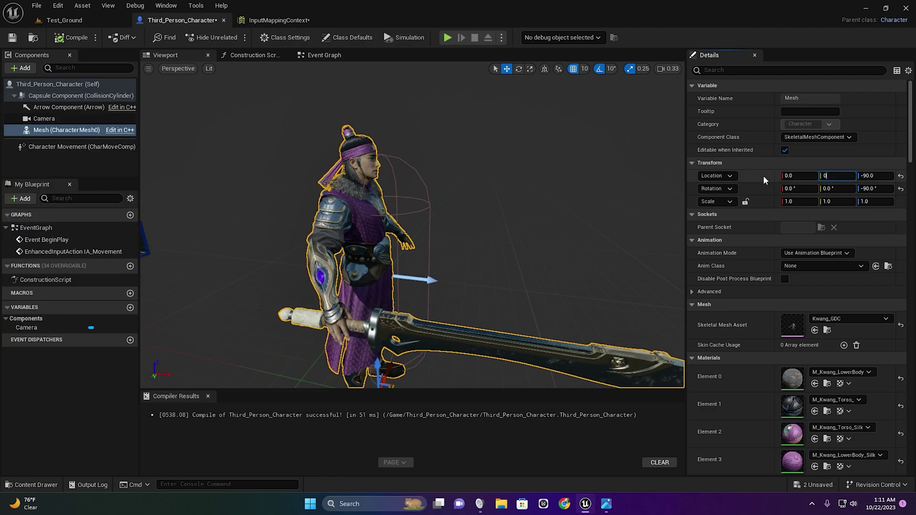
key("Return")
Test Location Y again, then scrub Z and restore it to -90
left_click(607, 504)
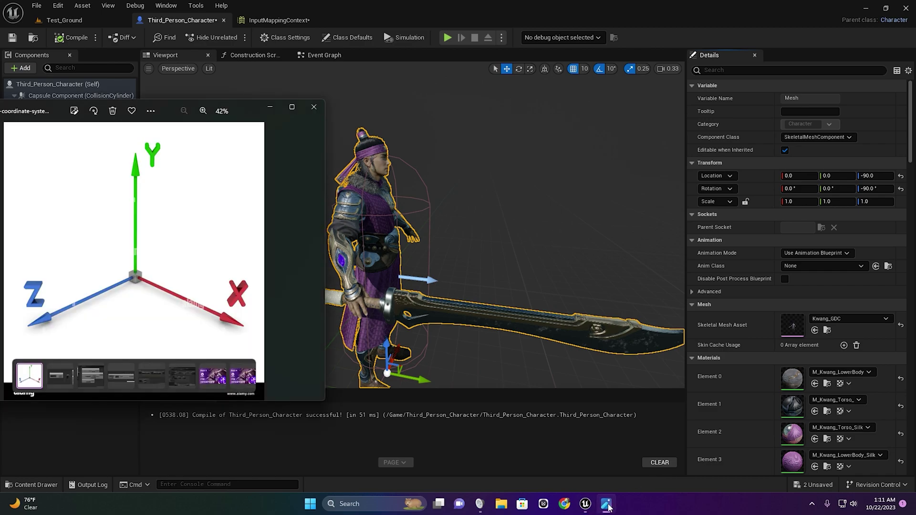
left_click(607, 504)
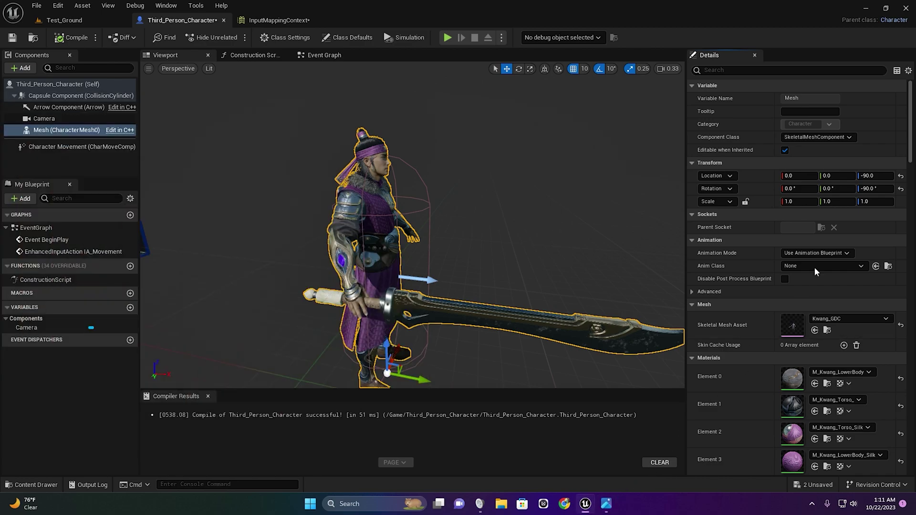
mouse_move(828, 176)
left_mouse_down()
mouse_move(819, 175)
mouse_move(828, 175)
left_mouse_up()
left_click(604, 509)
left_click(604, 512)
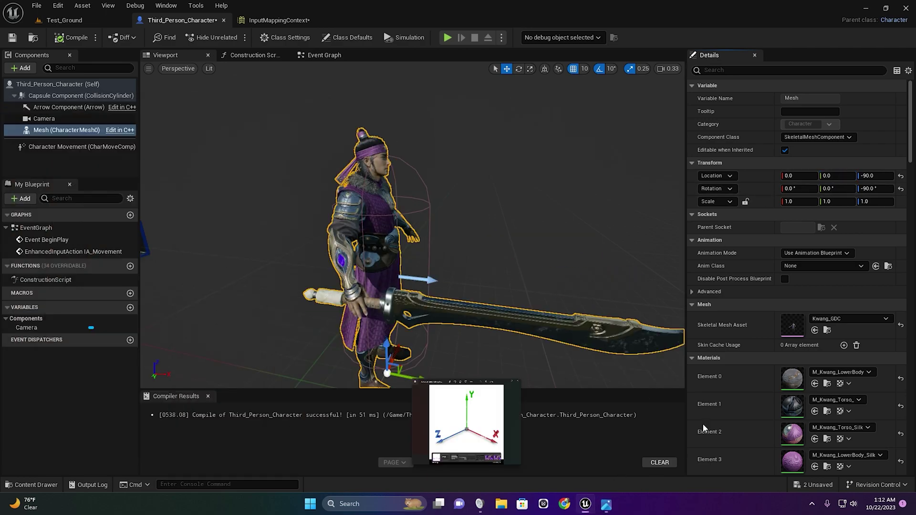
mouse_move(875, 176)
left_mouse_down()
mouse_move(885, 175)
mouse_move(872, 176)
left_mouse_up()
type("-90")
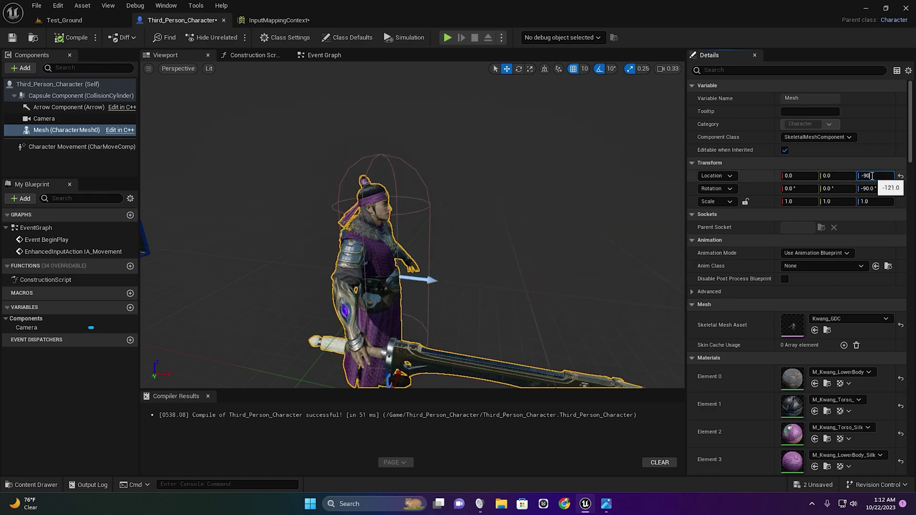
key("Return")
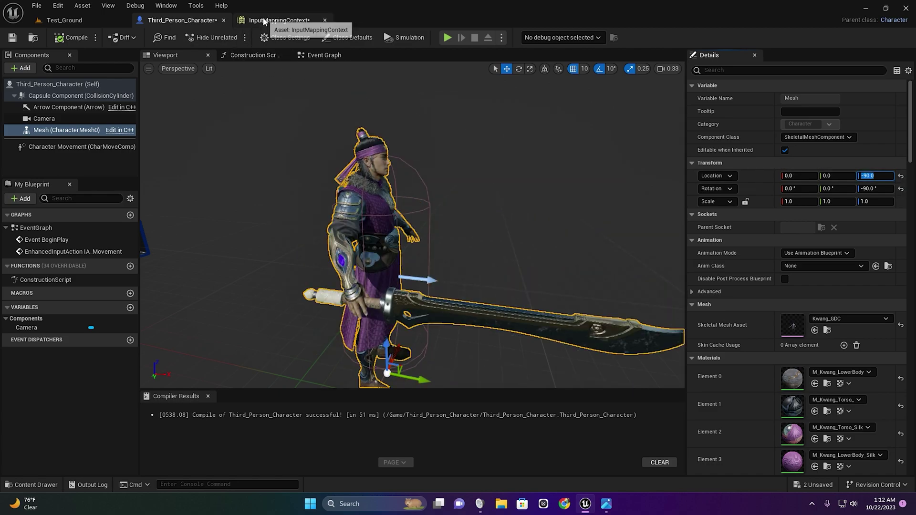
left_click(264, 20)
left_click(171, 22)
Open the character's Event Graph and delete the Print String node
left_click(94, 20)
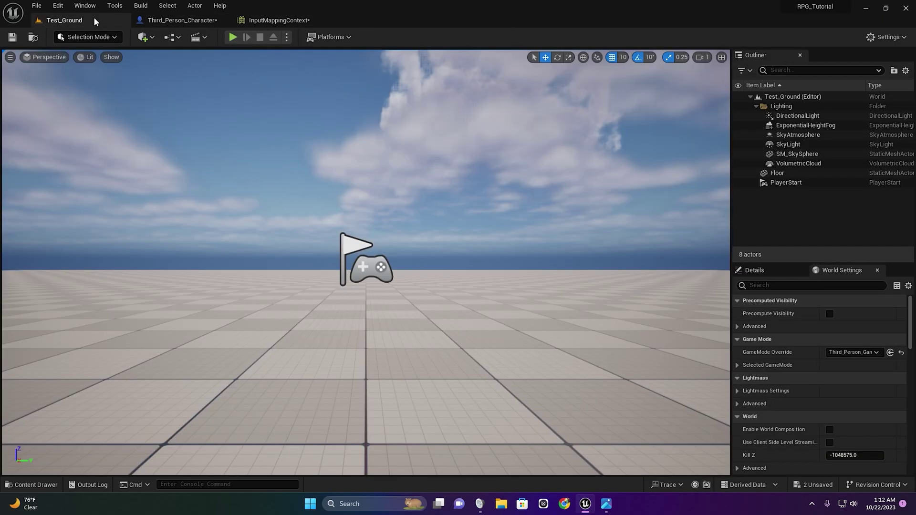
left_click(184, 21)
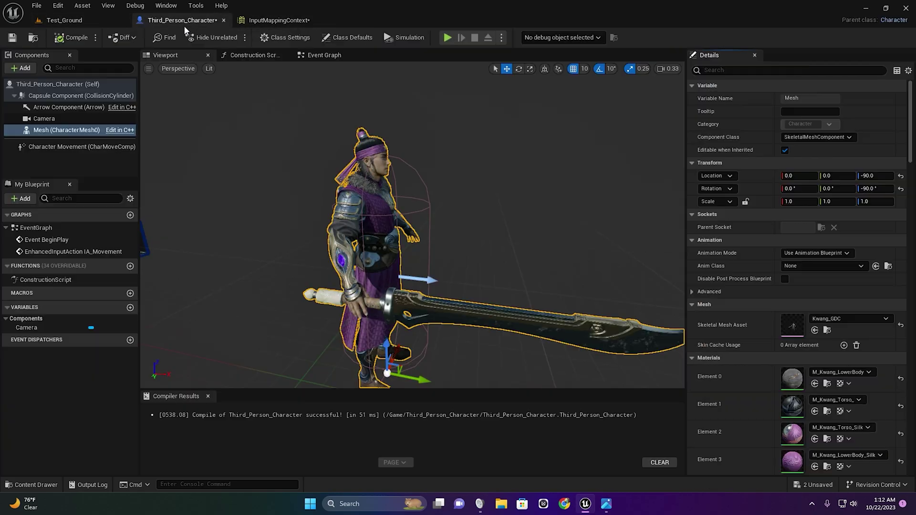
left_click(315, 56)
left_click(422, 195)
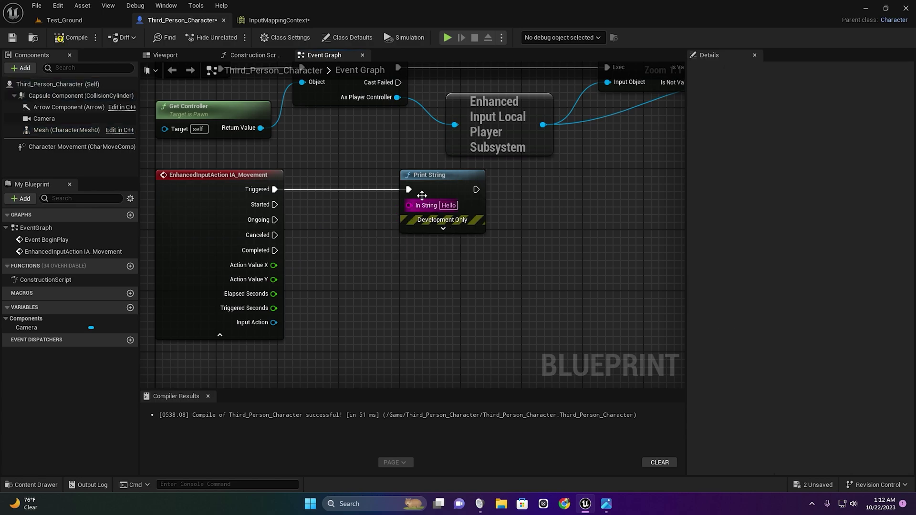
key("Delete")
Add an Add Movement Input node fired by IA_Movement's Triggered pin, found via 'add inp'
right_click_drag(440, 236, 387, 239)
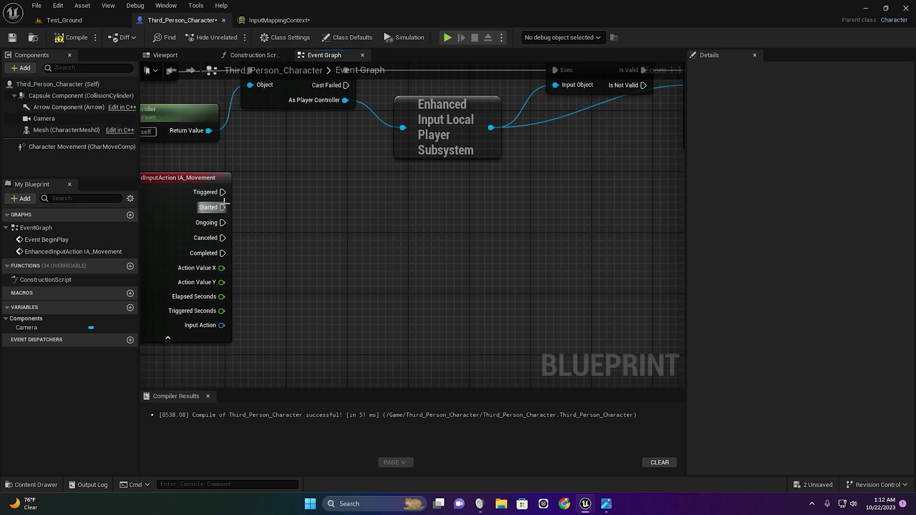
left_click_drag(223, 192, 519, 197)
type("add")
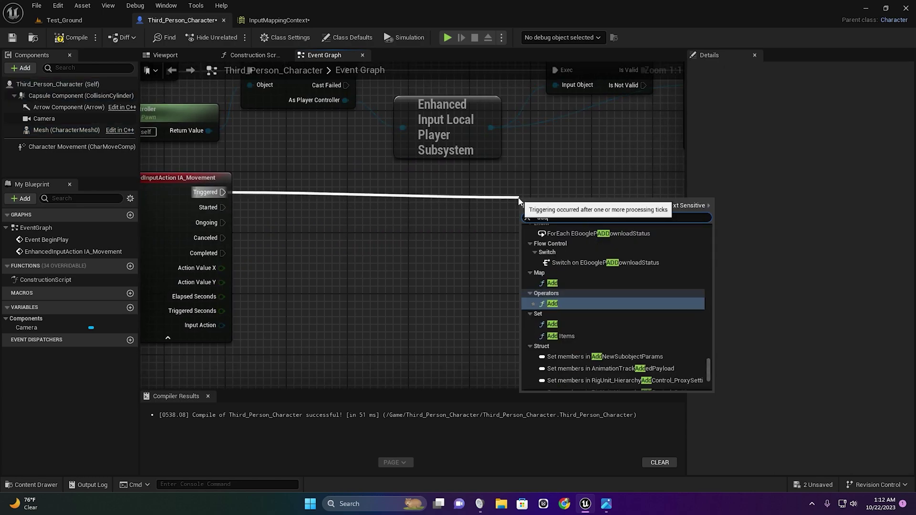
type(" inp")
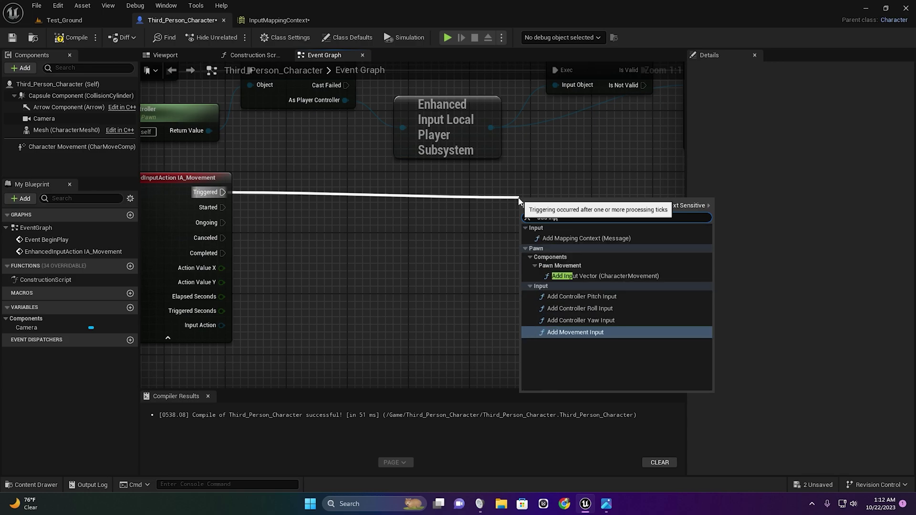
left_click(595, 333)
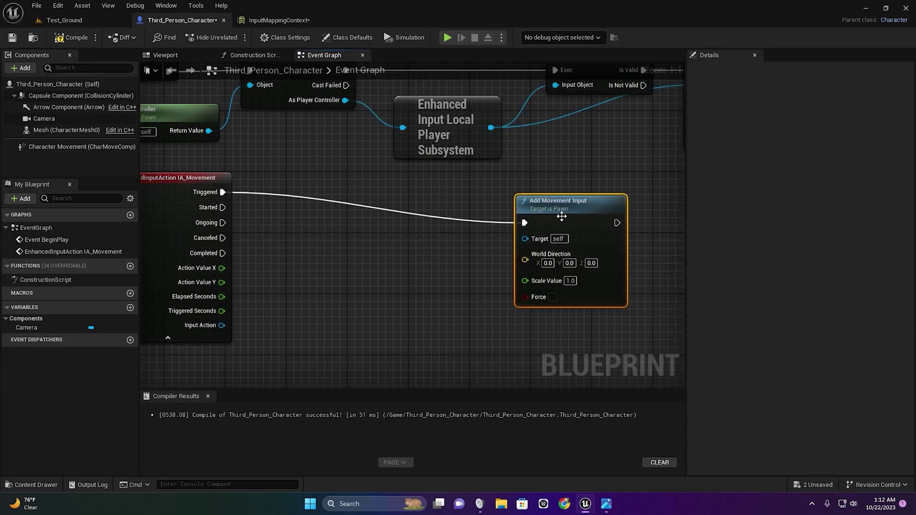
left_click_drag(574, 189, 582, 181)
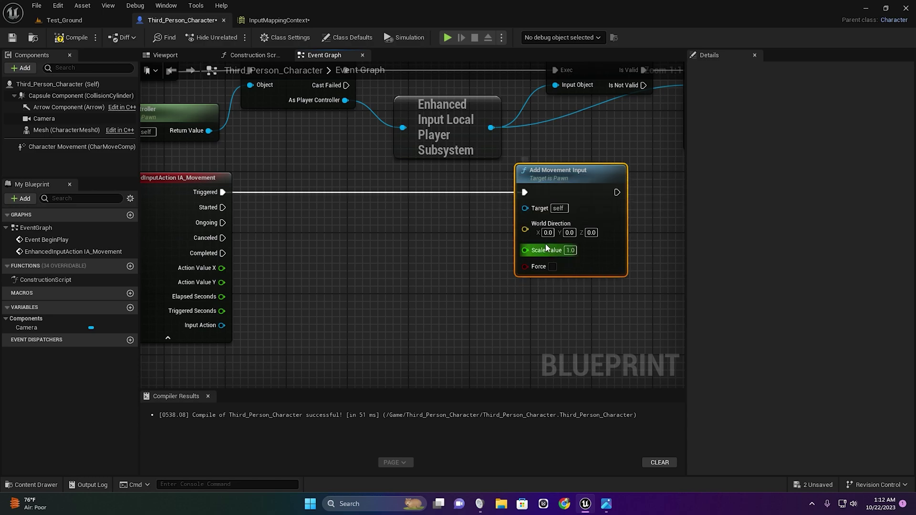
left_click_drag(525, 229, 406, 259)
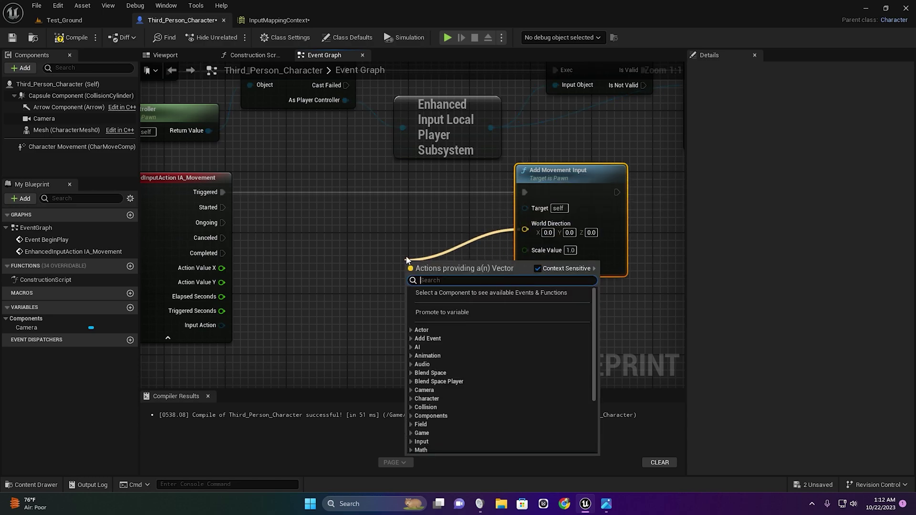
Feed World Direction from a Get Forward Vector node with its In Rot pin split
type("get")
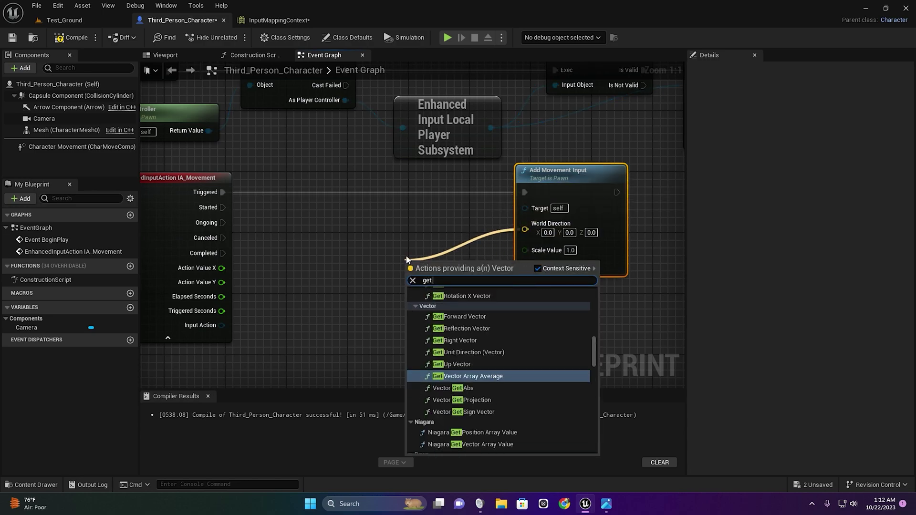
type(" for")
key("Return")
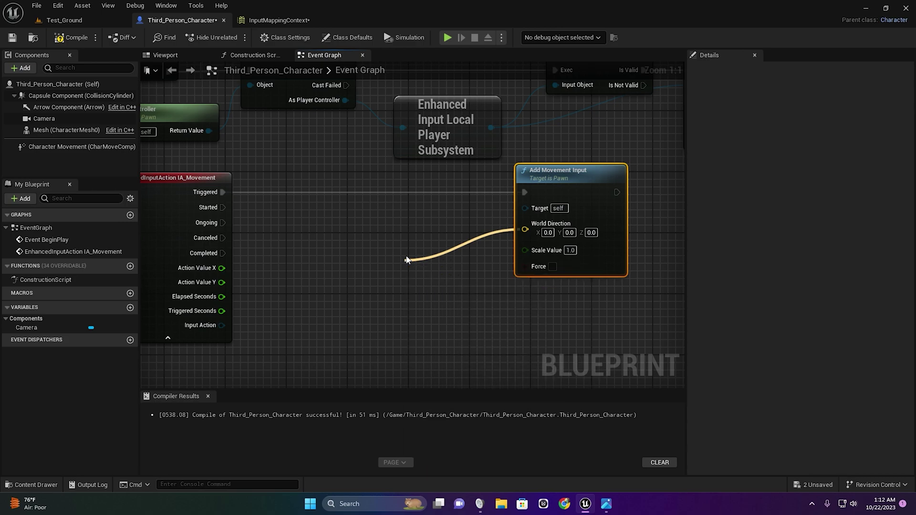
left_click_drag(484, 261, 430, 216)
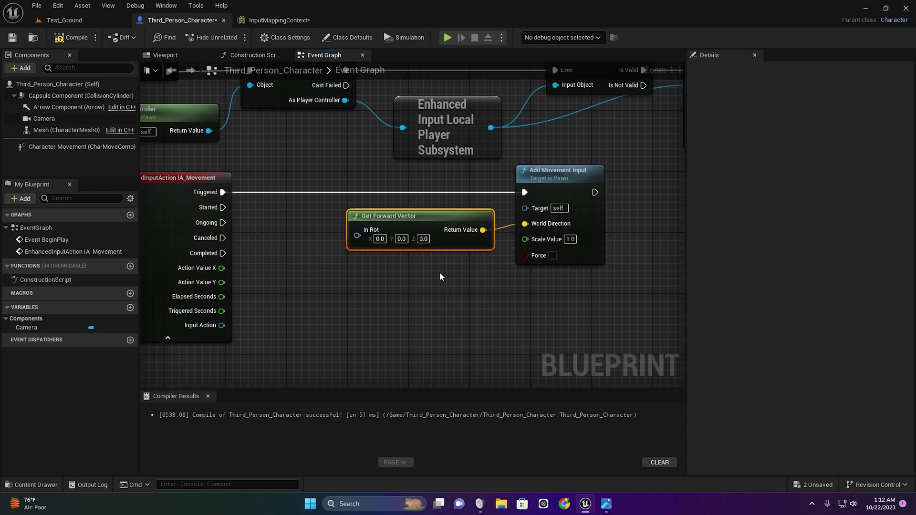
right_click_drag(356, 235, 389, 235)
right_click(389, 236)
left_click(417, 264)
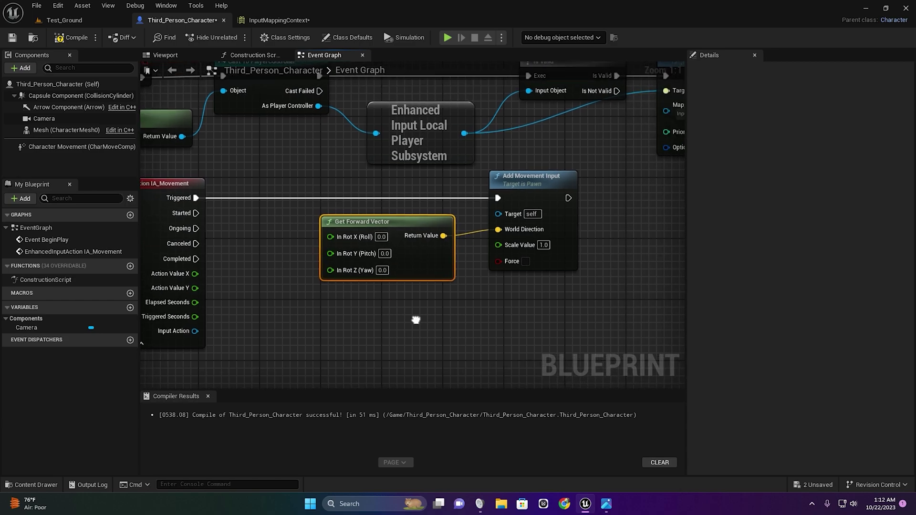
Add Get Control Rotation, split its Return Value, and wire its yaw into In Rot Z (Yaw)
right_click_drag(567, 208, 311, 259)
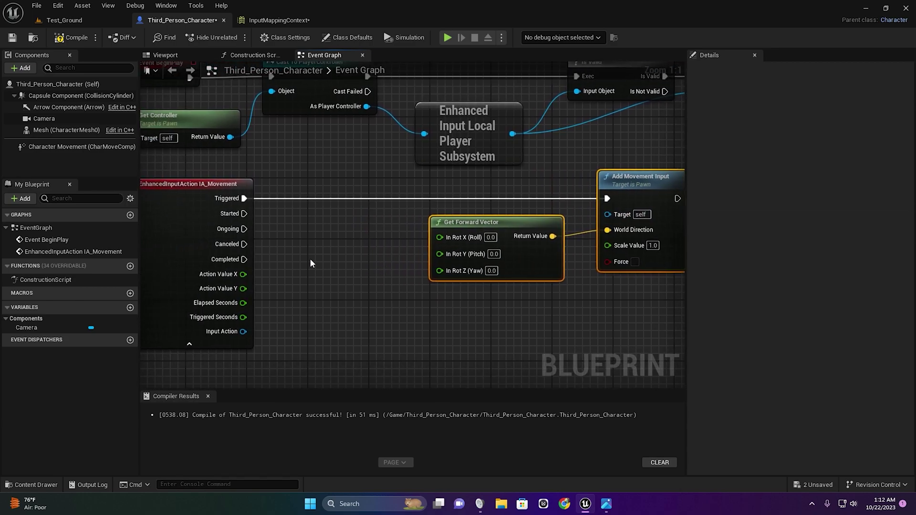
right_click(309, 257)
type("get control")
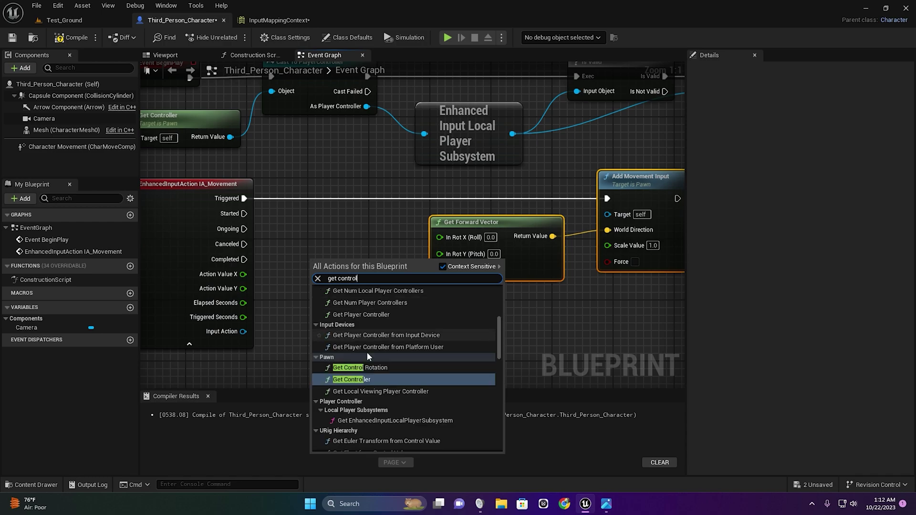
left_click(368, 367)
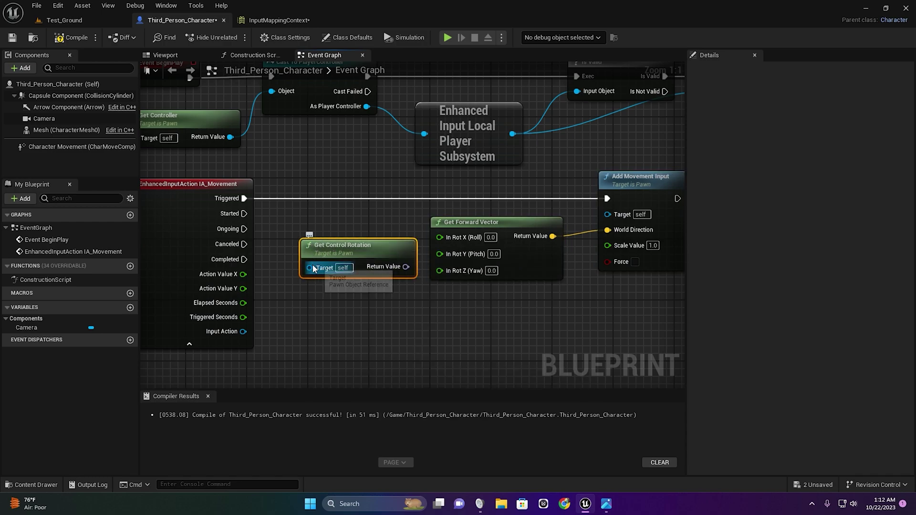
left_click(431, 321)
right_click(396, 268)
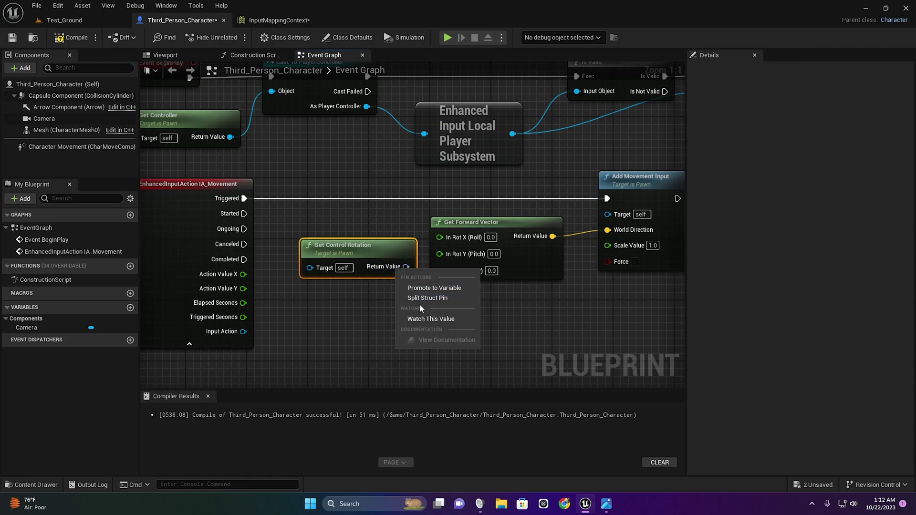
left_click(424, 298)
right_click_drag(382, 333, 363, 372)
mouse_move(384, 288)
left_mouse_down()
mouse_move(347, 270)
mouse_move(422, 278)
left_mouse_up()
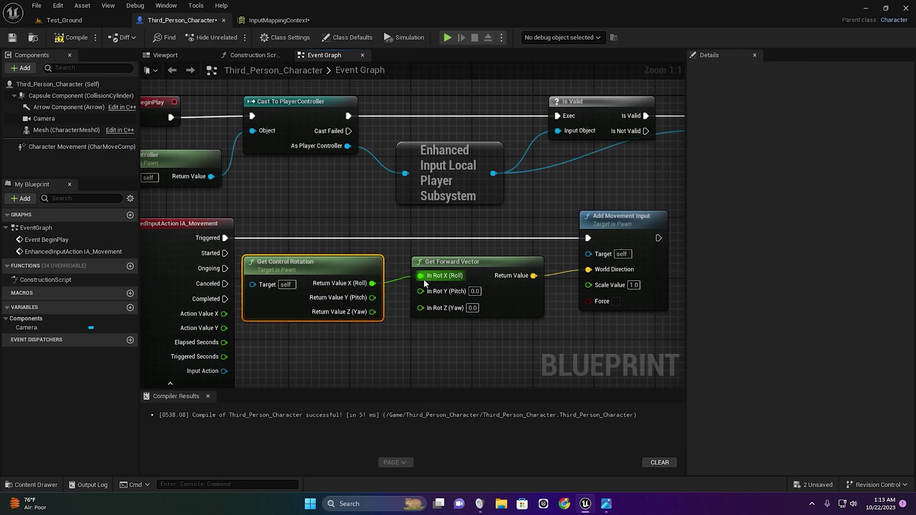
left_click_drag(372, 312, 420, 307)
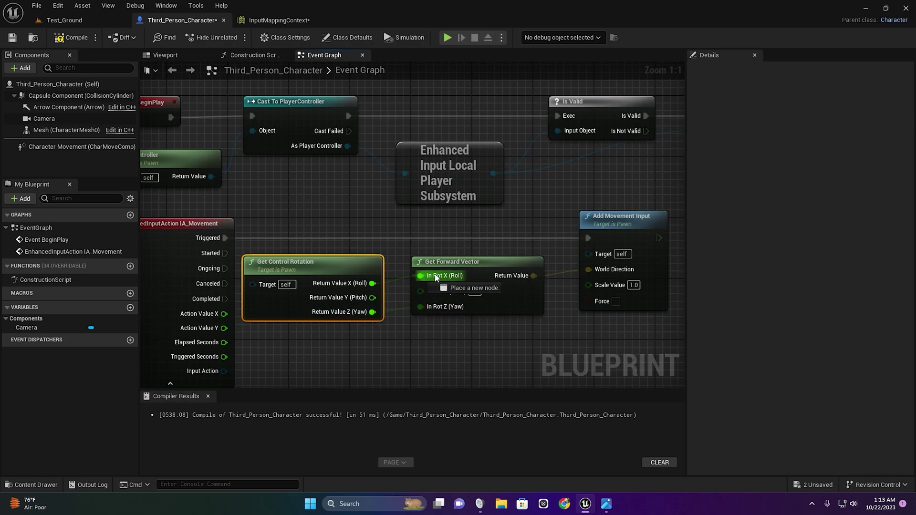
Tidy the nodes and connect Action Value Y to Add Movement Input's Scale Value
left_click_drag(460, 267, 445, 268)
left_click_drag(641, 231, 610, 231)
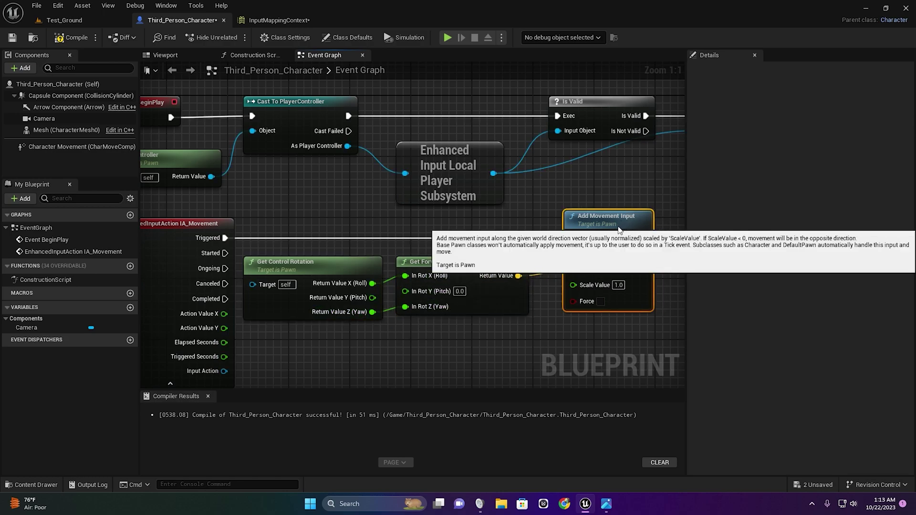
right_click_drag(462, 353, 464, 304)
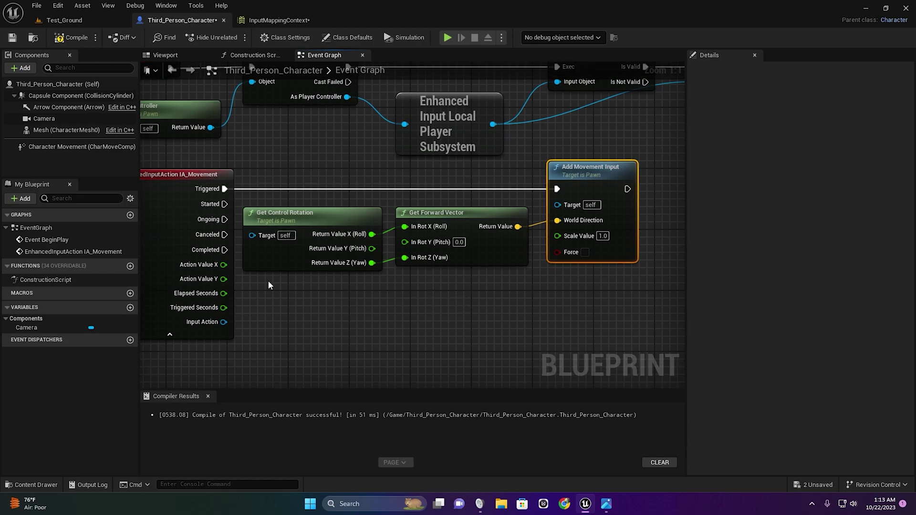
left_click_drag(224, 278, 557, 235)
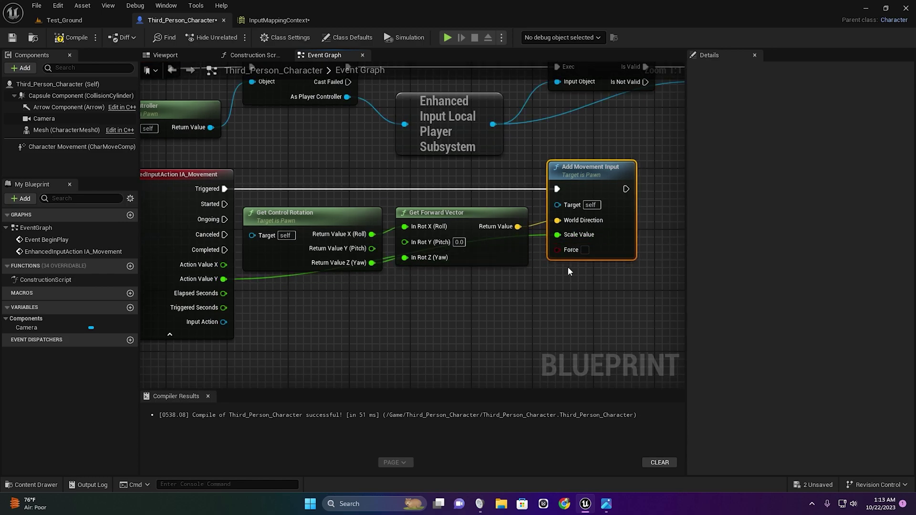
key("alt+p")
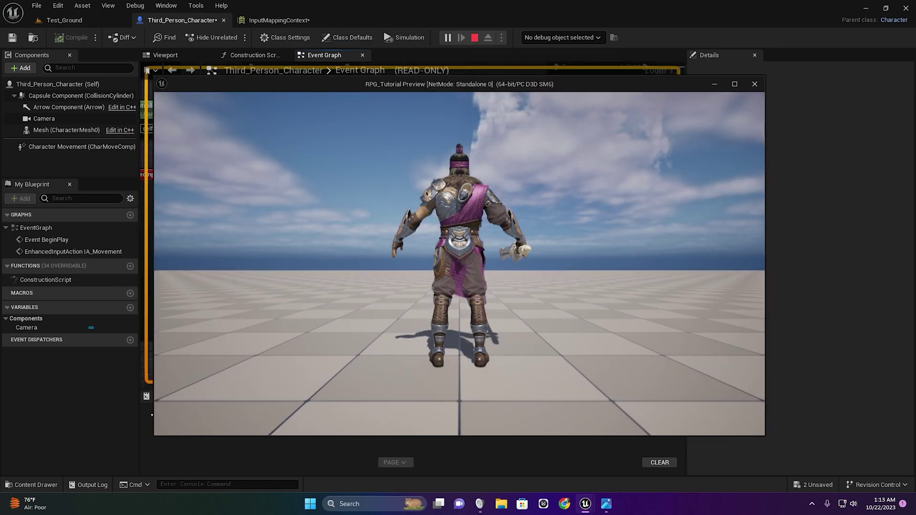
key("w")
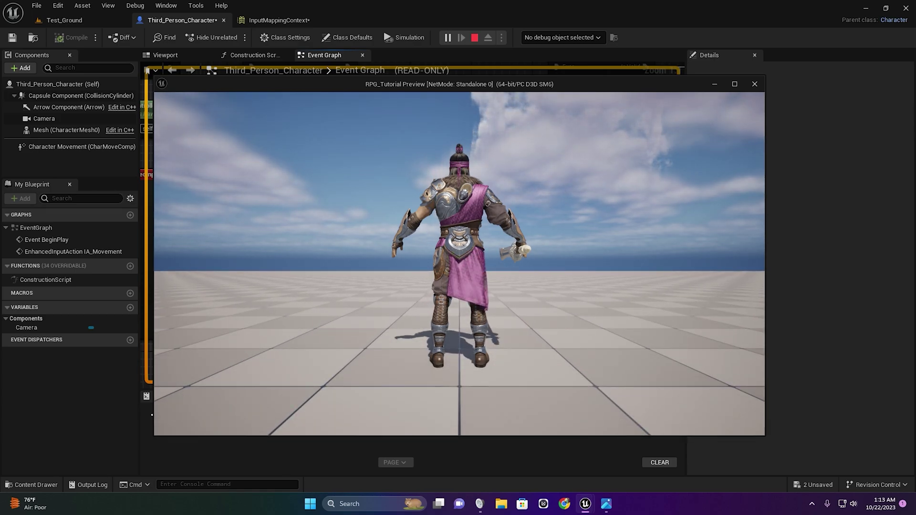
key("w")
key("w")
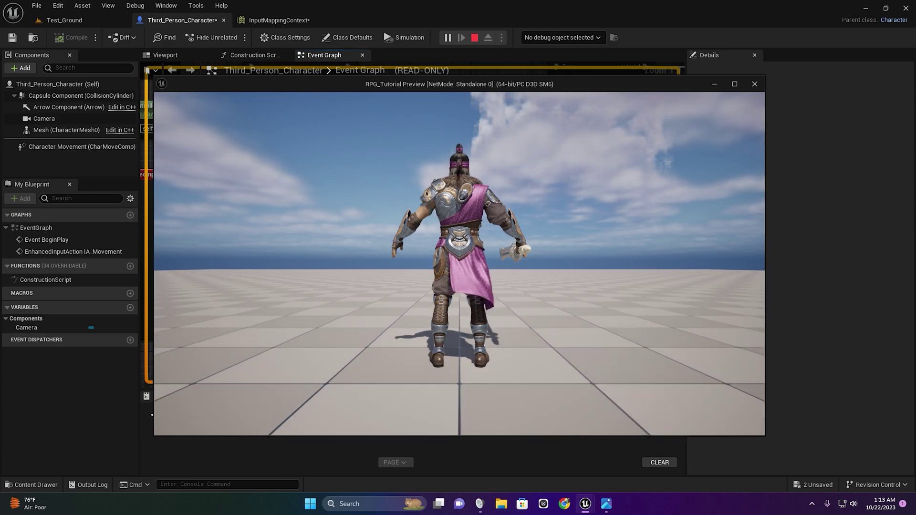
key("Escape")
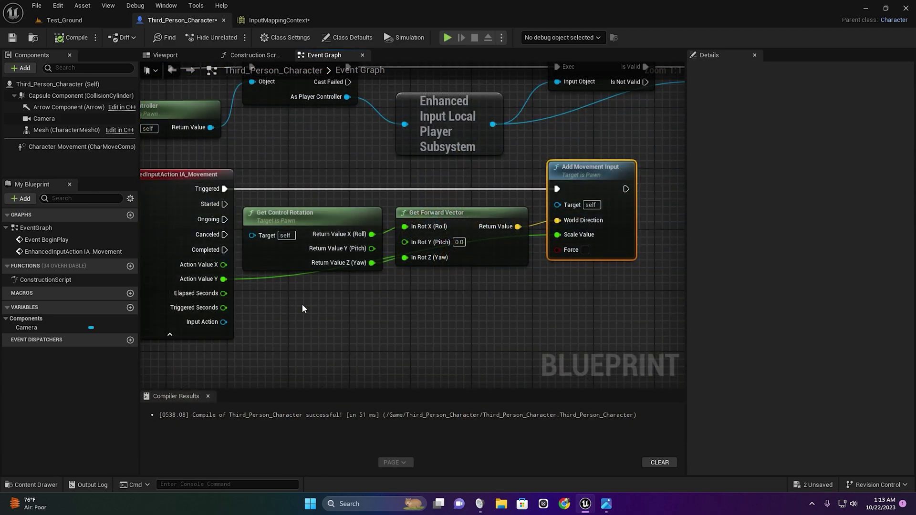
Paste copies of the Get Control Rotation and Add Movement Input nodes beside the originals
scroll(287, 299, "down", 3)
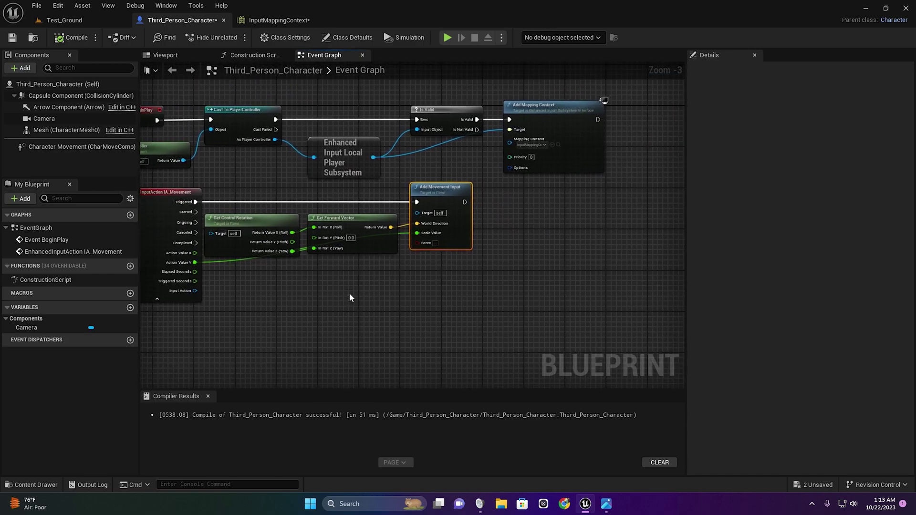
scroll(488, 242, "up", 3)
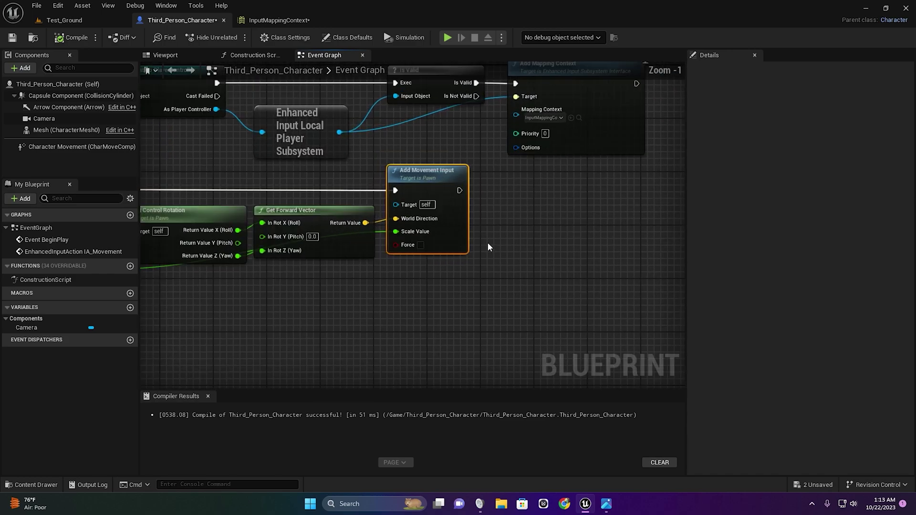
left_click(306, 208)
right_click_drag(307, 301, 554, 206)
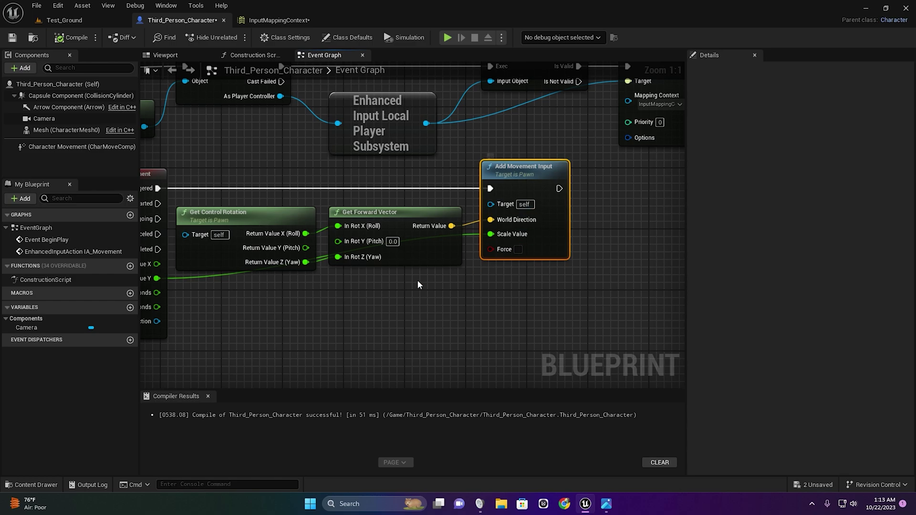
left_click_drag(417, 285, 174, 204, "shift")
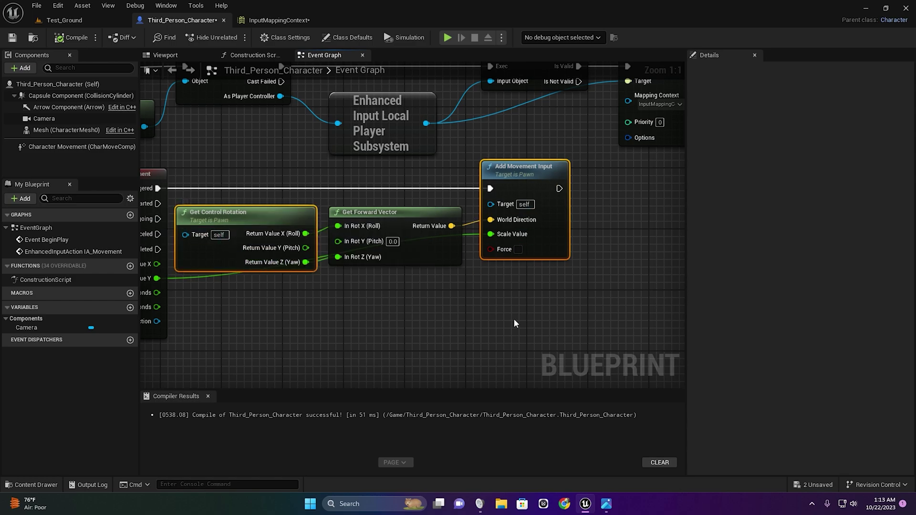
right_click_drag(514, 319, 447, 299)
key("ctrl+v")
right_click_drag(545, 329, 544, 246)
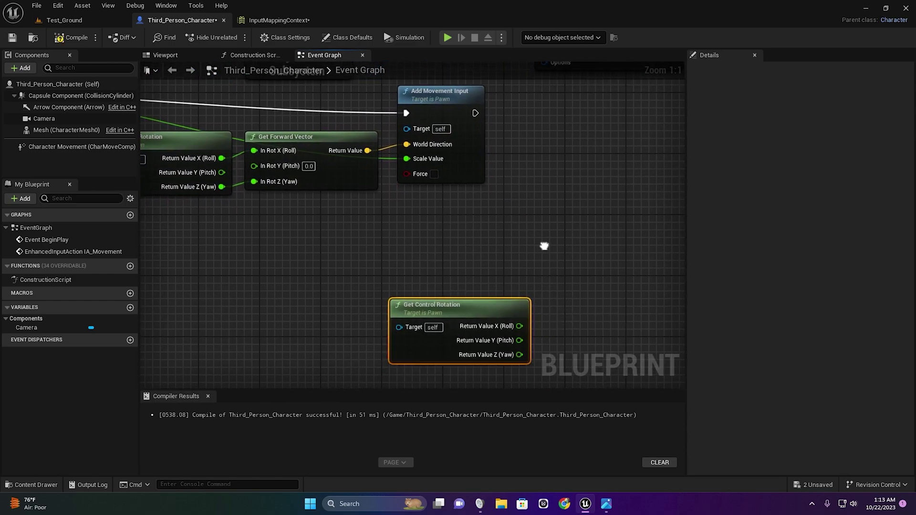
scroll(544, 247, "down", 3)
right_click_drag(638, 253, 508, 249)
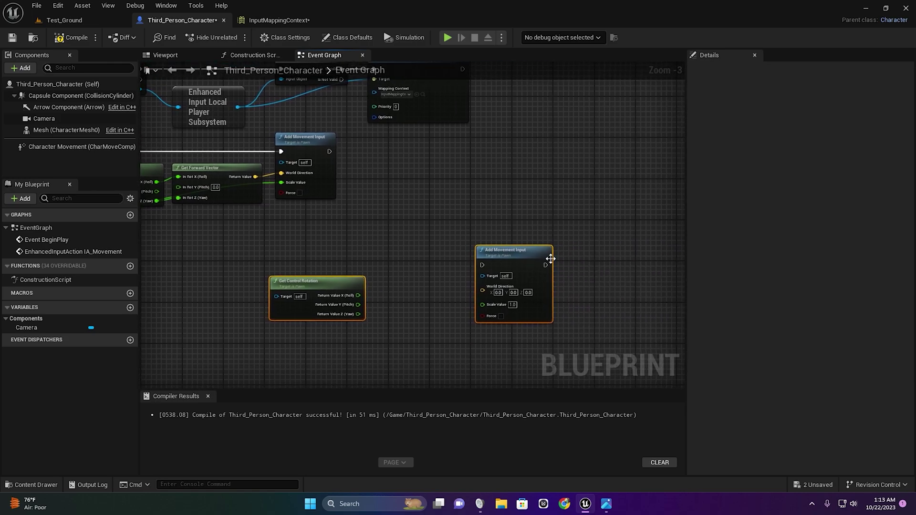
left_click_drag(508, 249, 591, 145)
left_click(546, 153)
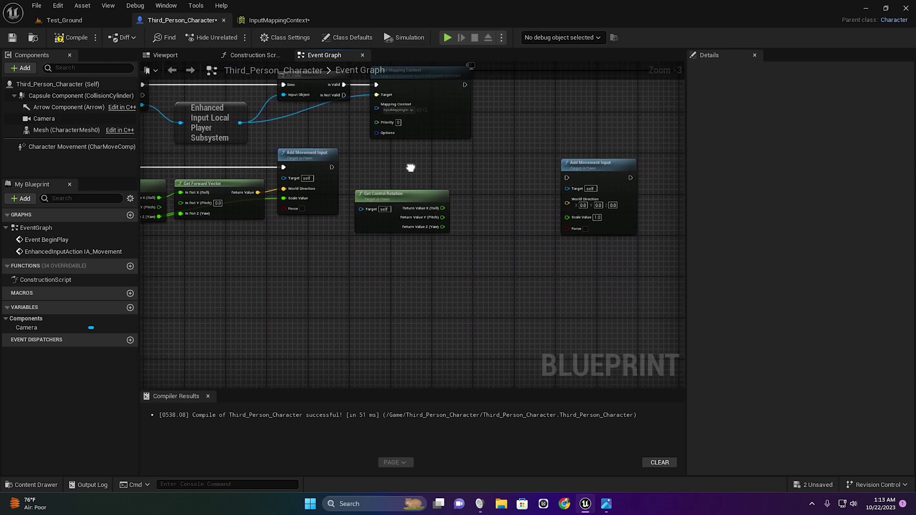
Chain the second Add Movement Input after the first and arrange the copied nodes
right_click_drag(406, 143, 411, 168)
left_click_drag(333, 175, 570, 186)
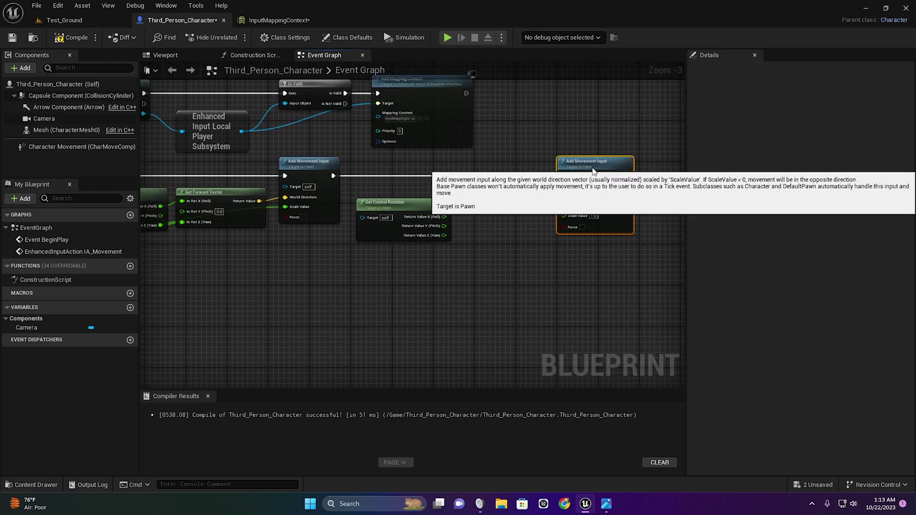
left_click(582, 184)
right_click_drag(441, 235, 485, 242)
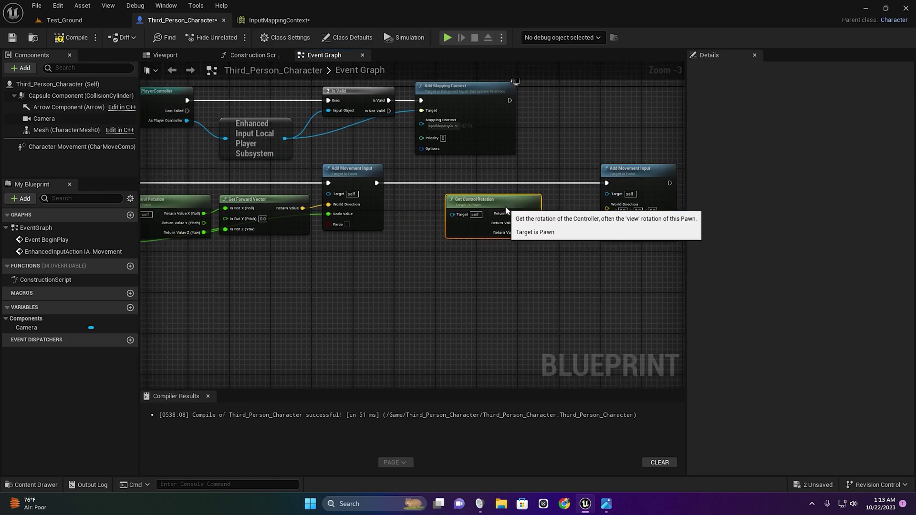
left_click_drag(457, 216, 463, 217)
scroll(443, 219, "up", 2)
scroll(443, 219, "up", 1)
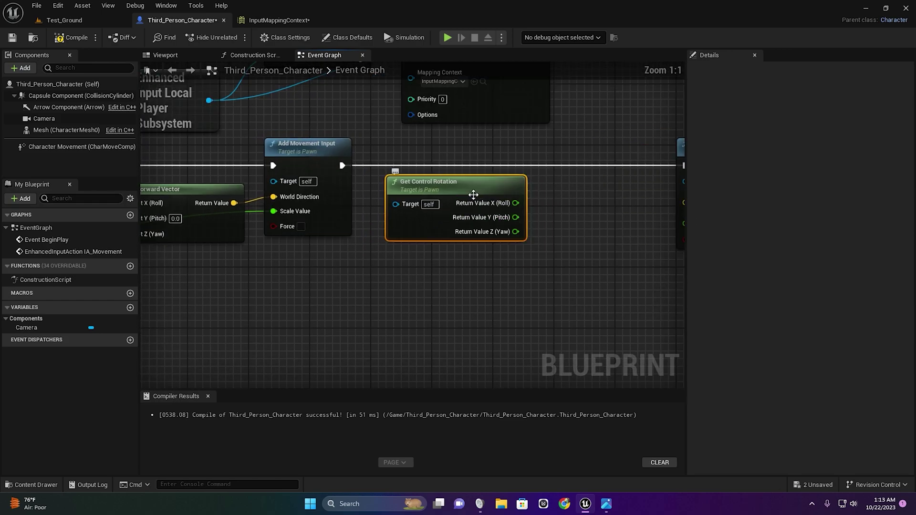
right_click_drag(367, 258, 587, 255)
left_click(415, 192)
right_click_drag(442, 294, 398, 271)
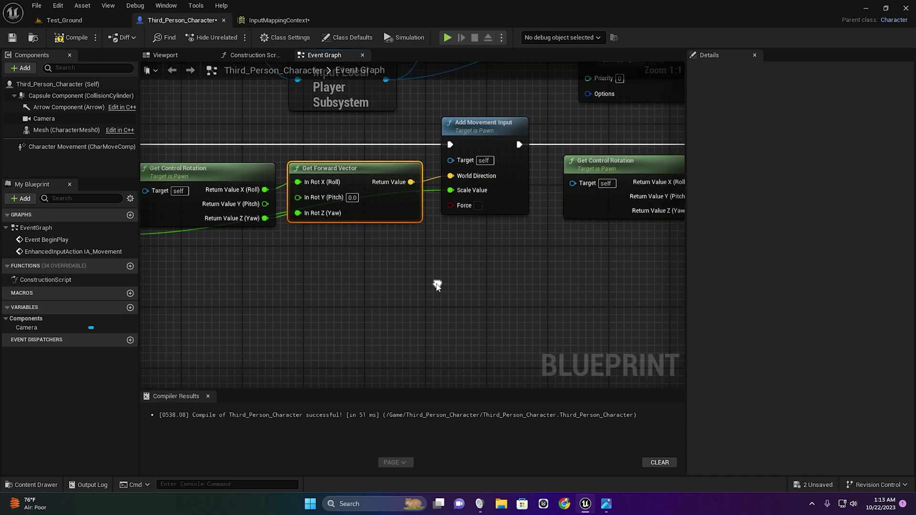
Add Get Right Vector with split In Rot fed by Roll and Yaw, driving World Direction
right_click(451, 294)
type("get")
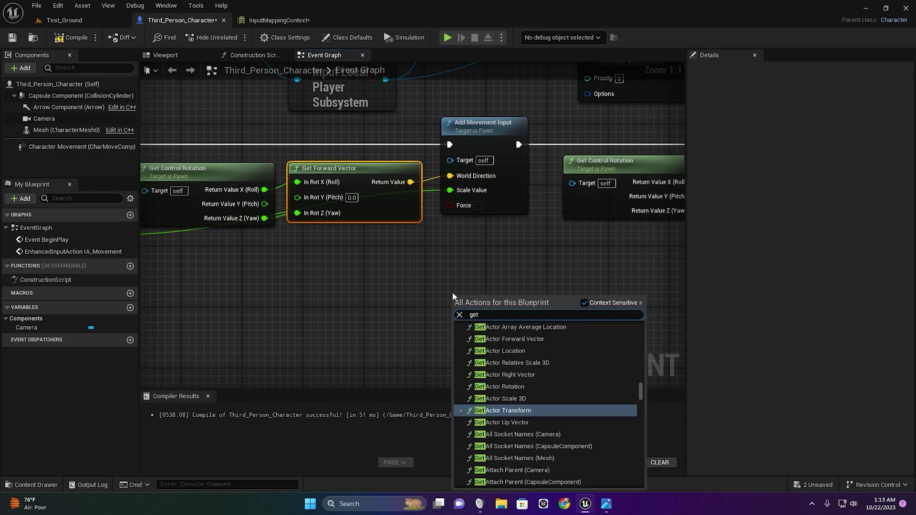
type(" right")
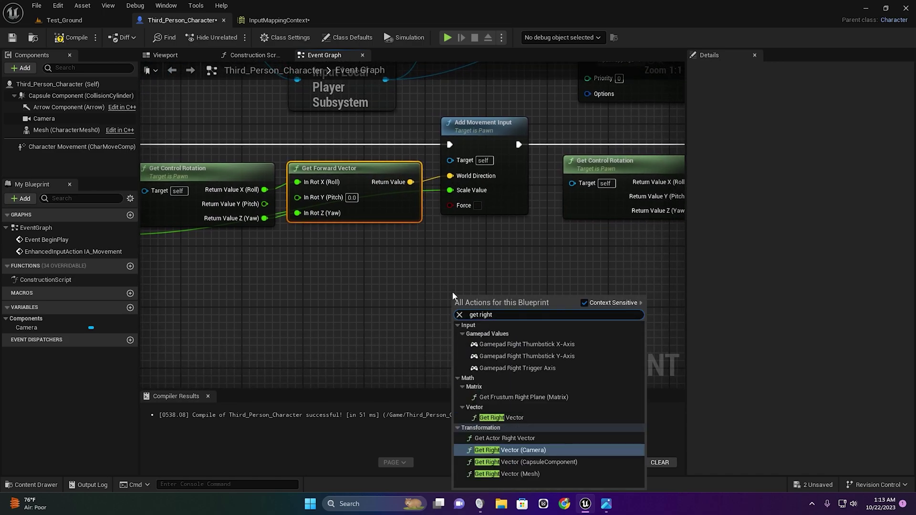
left_click(501, 418)
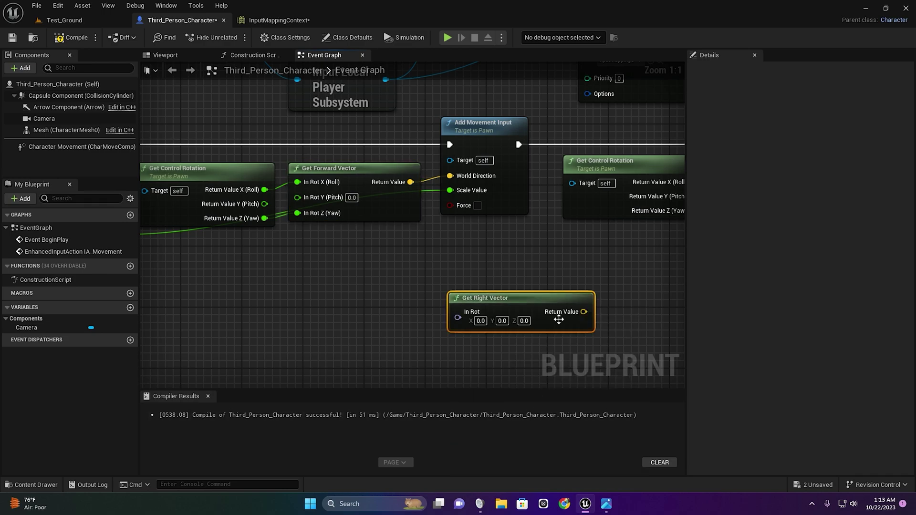
right_click_drag(448, 318, 389, 332)
right_click(399, 331)
left_click(418, 359)
right_click_drag(418, 359, 240, 372)
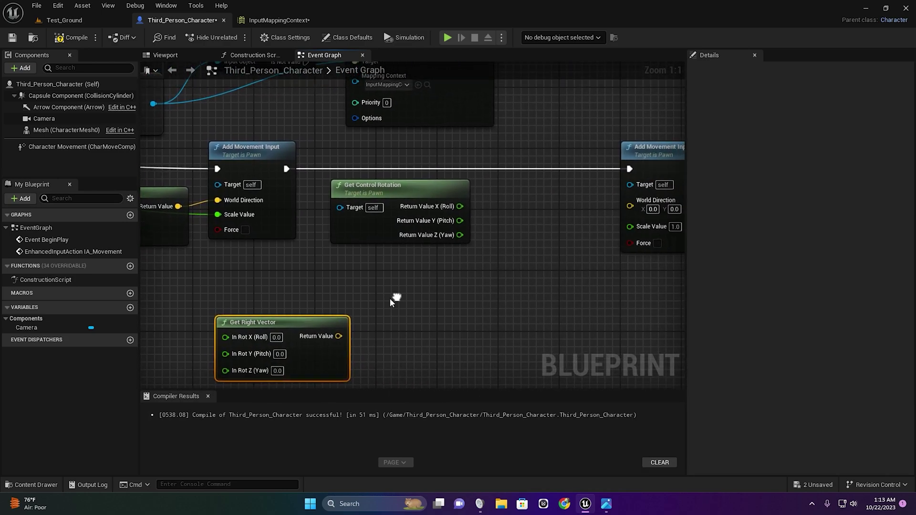
mouse_move(352, 316)
left_mouse_down()
mouse_move(496, 277)
mouse_move(620, 178)
left_mouse_up()
left_click_drag(455, 208, 487, 199)
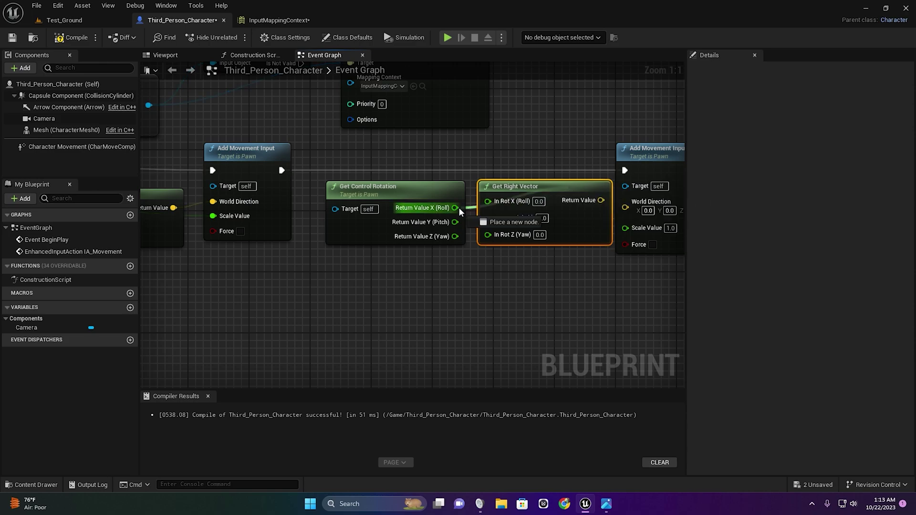
left_click_drag(455, 236, 487, 232)
right_click_drag(578, 217, 498, 214)
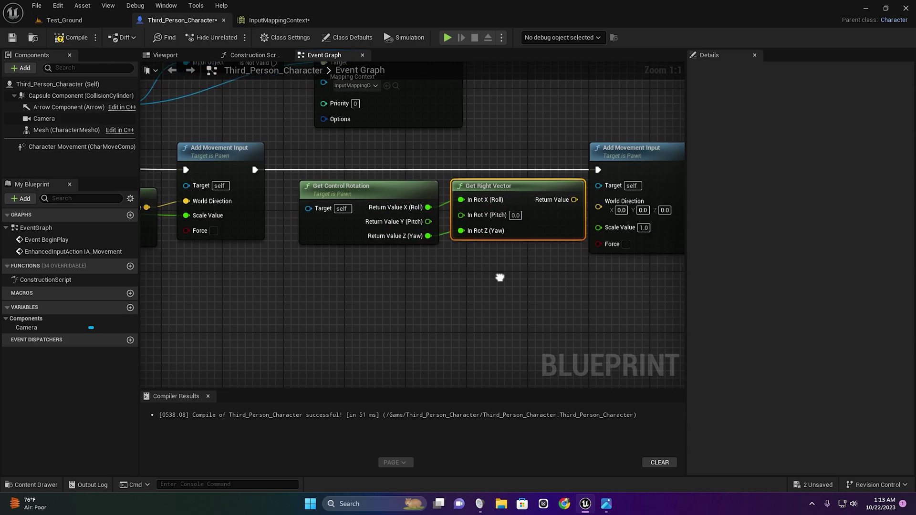
left_click_drag(520, 196, 553, 211)
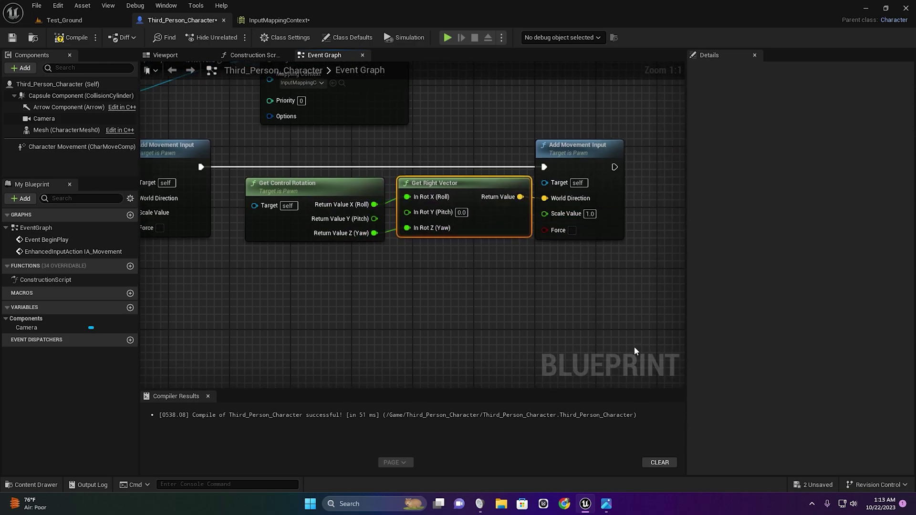
Connect the second Add Movement Input's Scale Value to IA_Movement's Action Value X
left_click(607, 505)
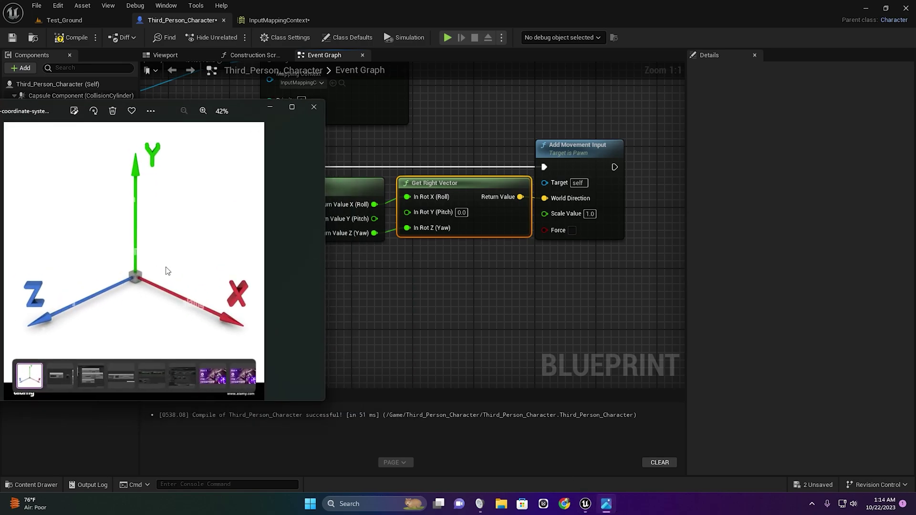
left_click(271, 107)
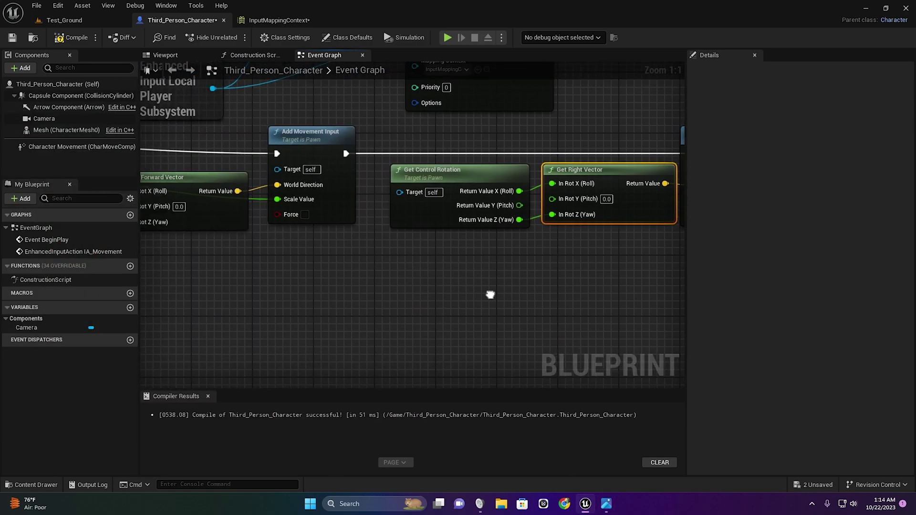
right_click_drag(496, 305, 584, 259)
left_click_drag(565, 215, 443, 321)
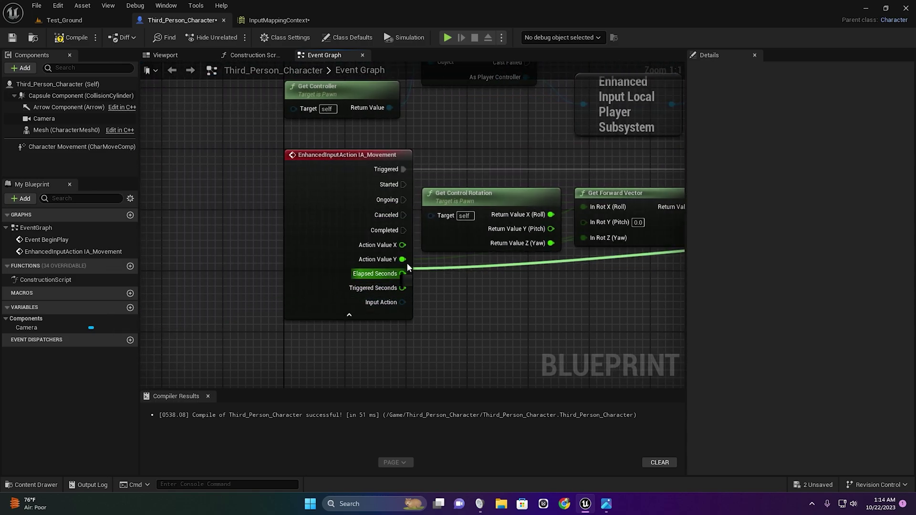
left_click_drag(444, 320, 402, 245)
right_click_drag(407, 245, 298, 239)
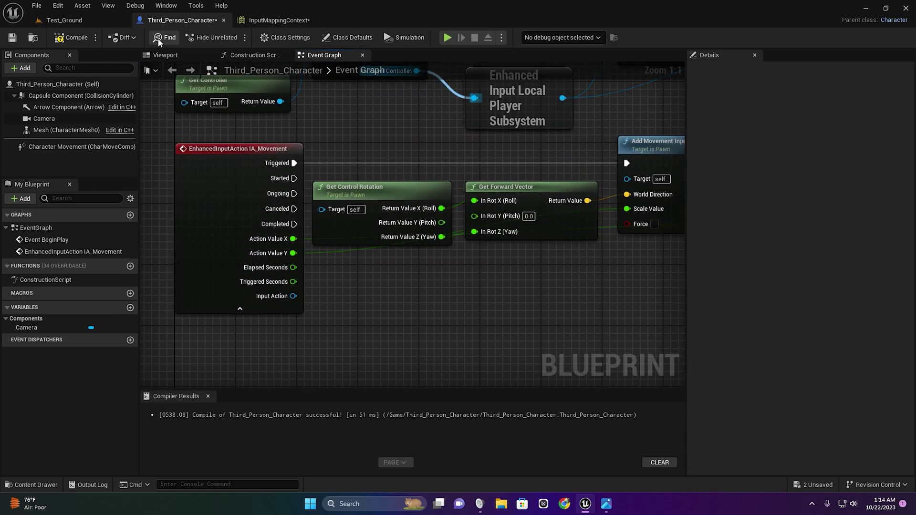
Recompile the blueprint and play-test, walking the character with W
left_click(72, 37)
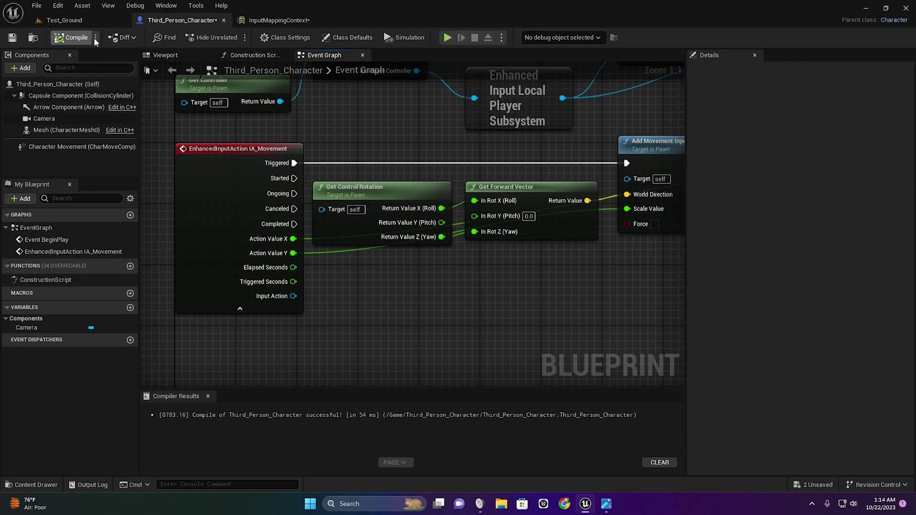
key("alt+p")
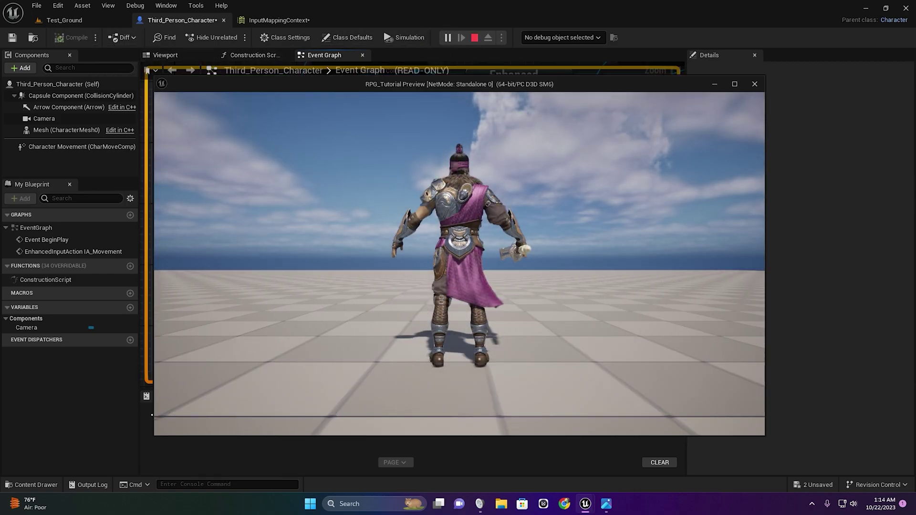
key("w")
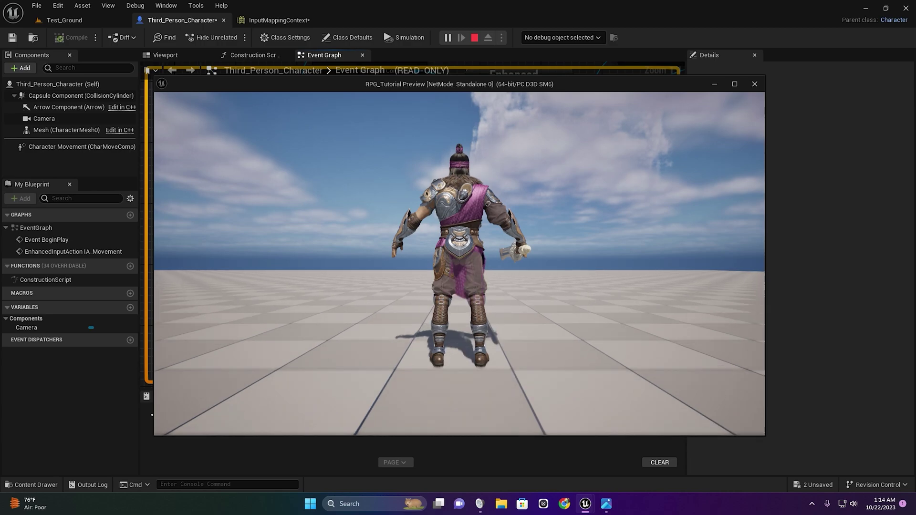
key("w")
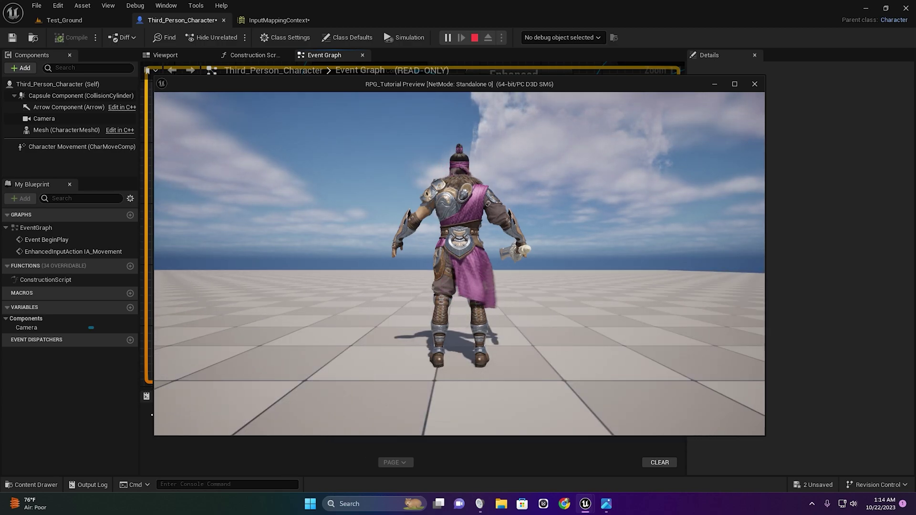
End the play test and switch to the InputMappingContext
key("Escape")
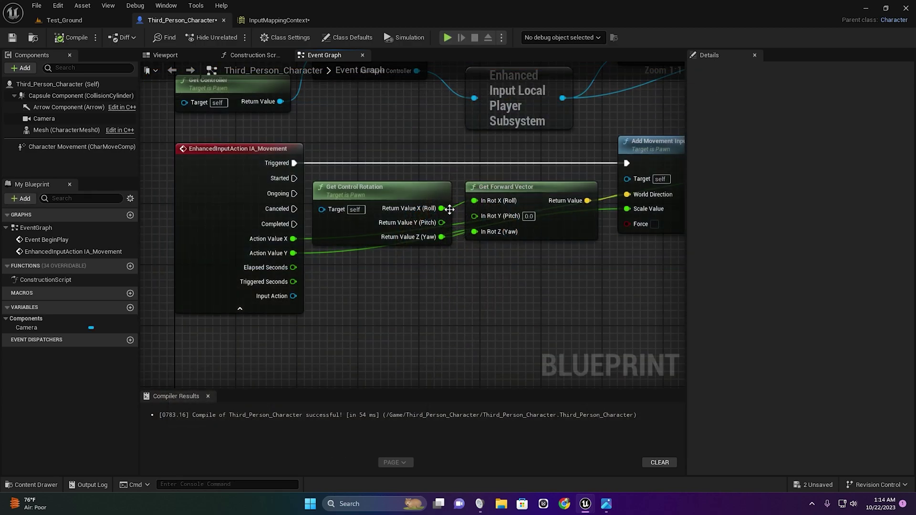
right_click_drag(552, 262, 208, 260)
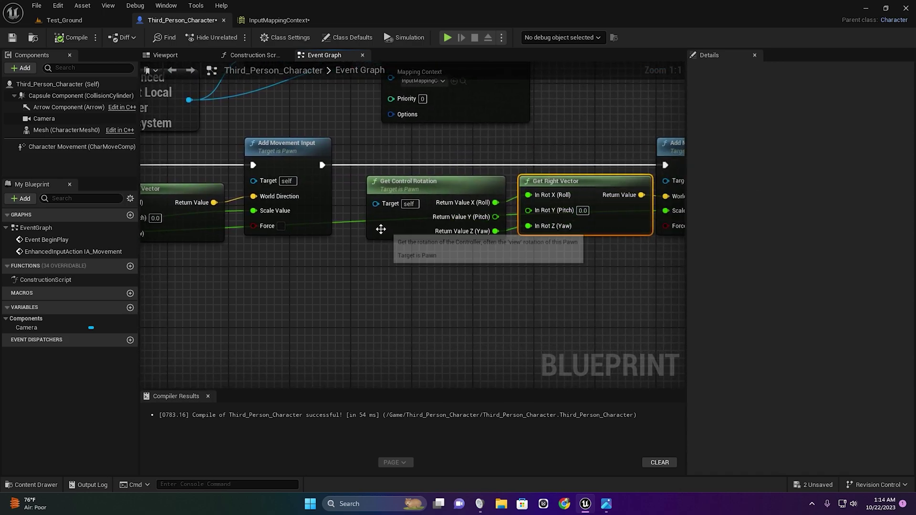
left_click(250, 21)
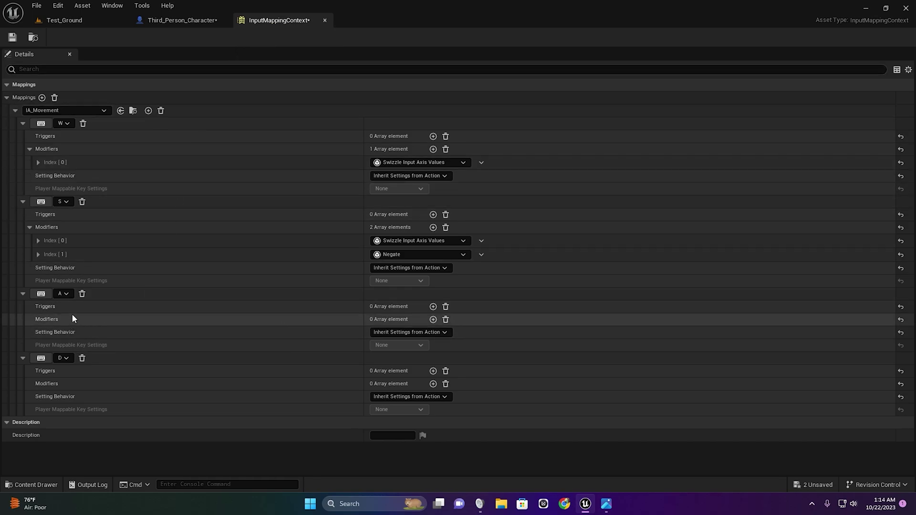
Give the A key mapping a Negate modifier and start another play test
left_click(432, 319)
left_click(420, 332)
left_click(409, 385)
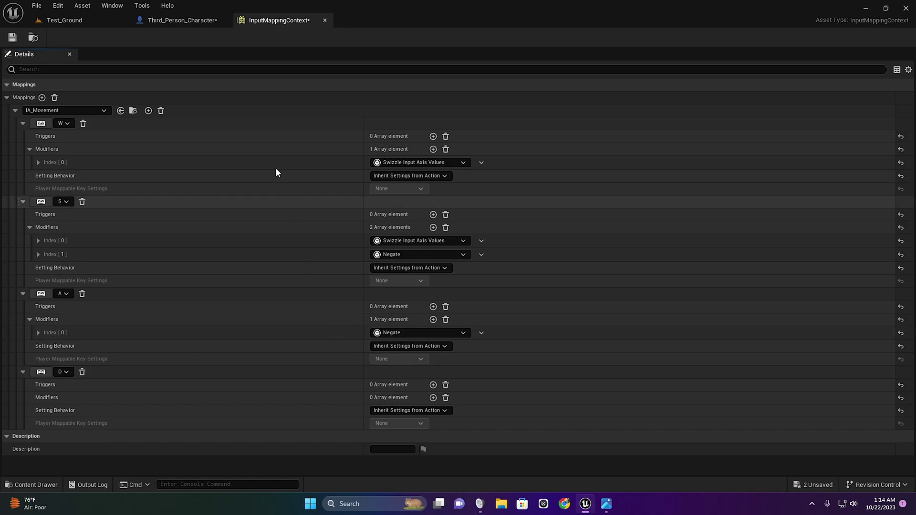
left_click(199, 23)
left_click(448, 38)
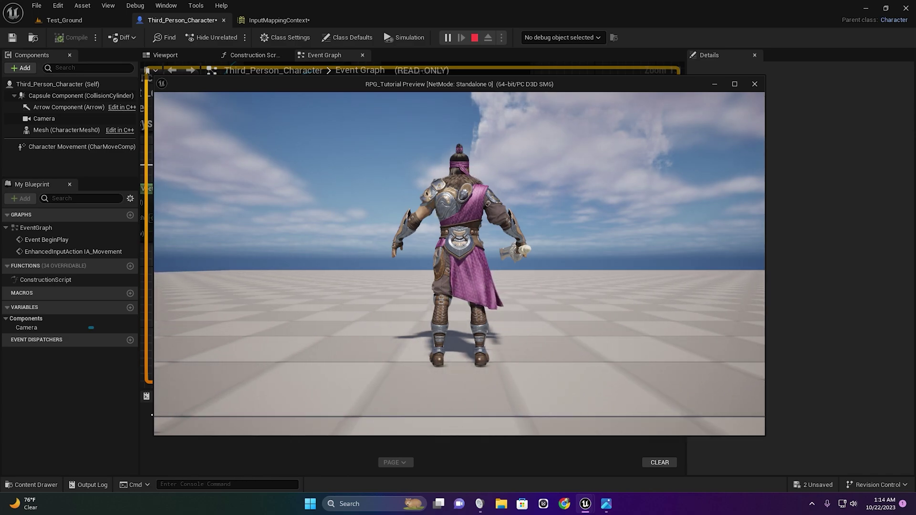
Walk the character forward with W in the running game, then stop playing
key("w")
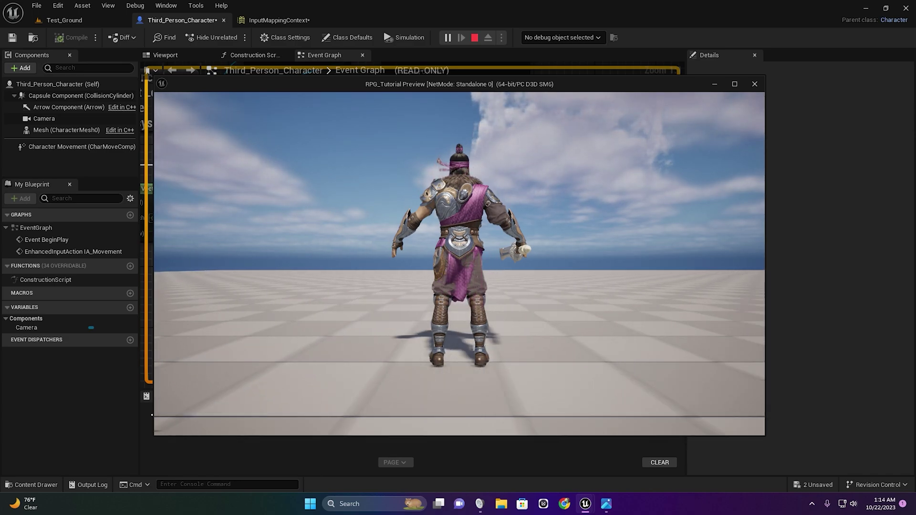
key("w")
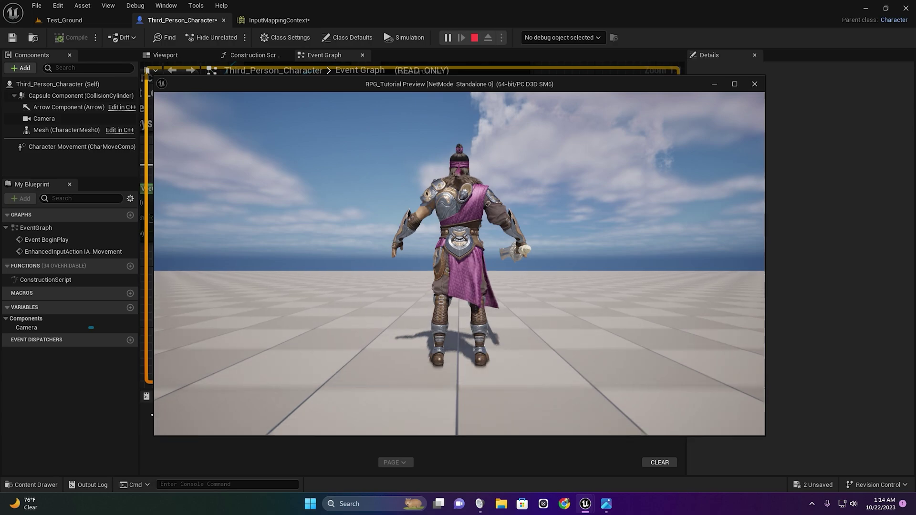
key("w")
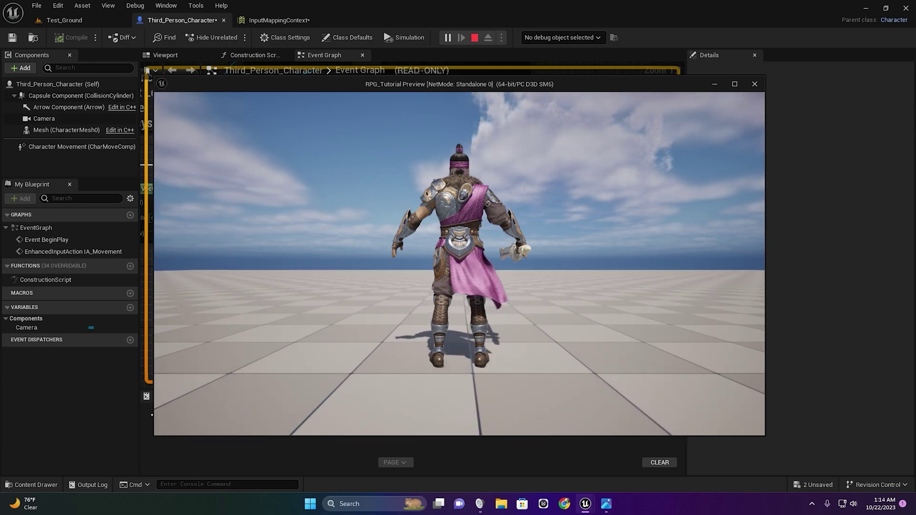
key("Escape")
Add two reroute points on the Action Value wires and drop them below the nodes
mouse_move(519, 273)
right_mouse_down()
mouse_move(507, 271)
mouse_move(653, 216)
right_mouse_up()
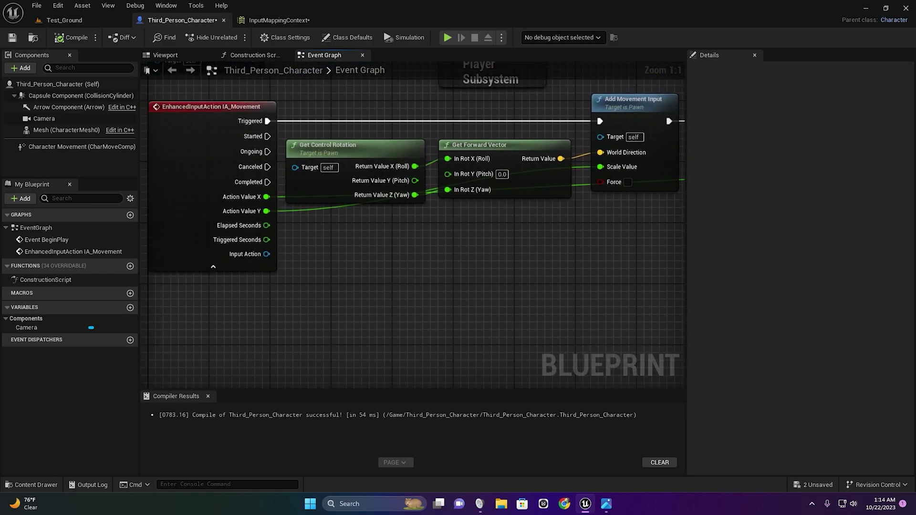
left_click_drag(317, 156, 361, 226)
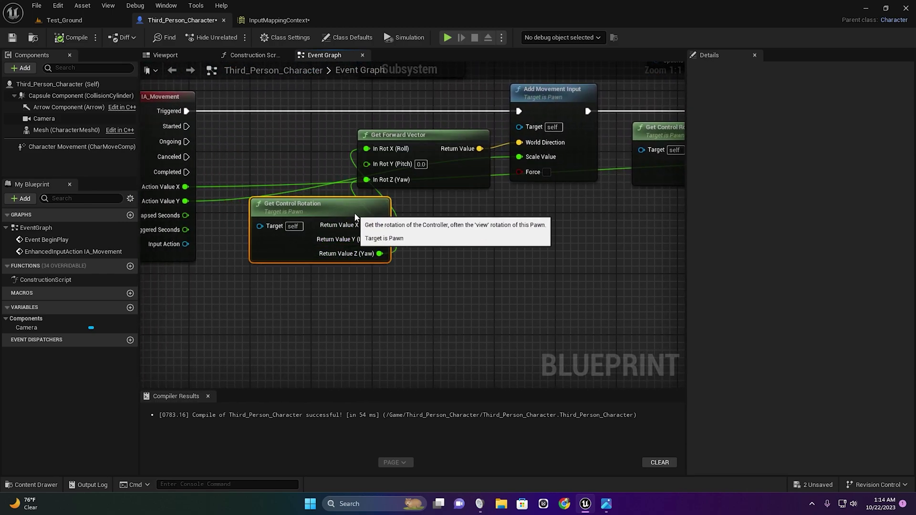
key("ctrl+z")
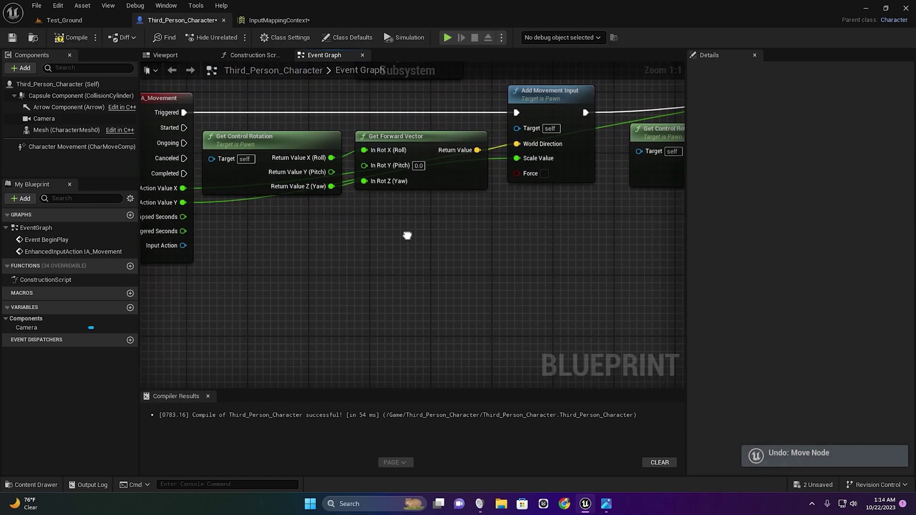
scroll(433, 224, "down", 4)
right_click_drag(381, 239, 411, 265)
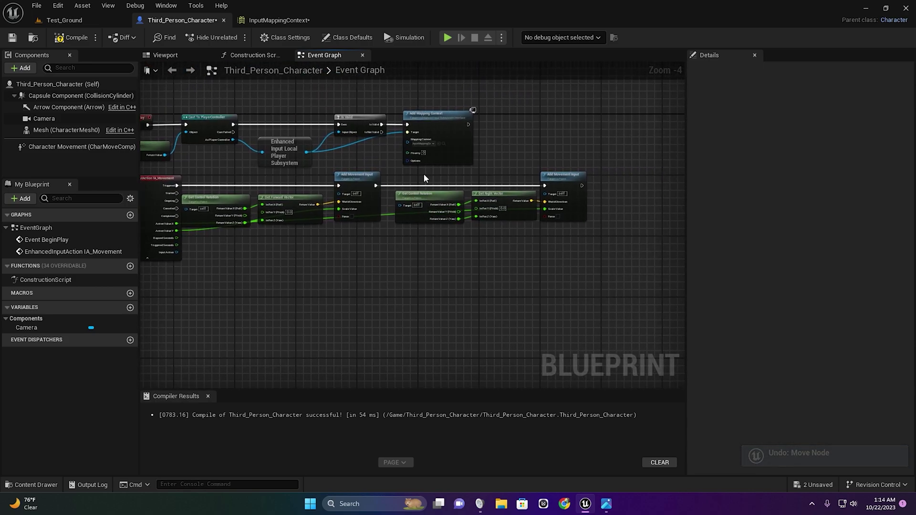
scroll(500, 224, "up", 1)
scroll(331, 216, "up", 1)
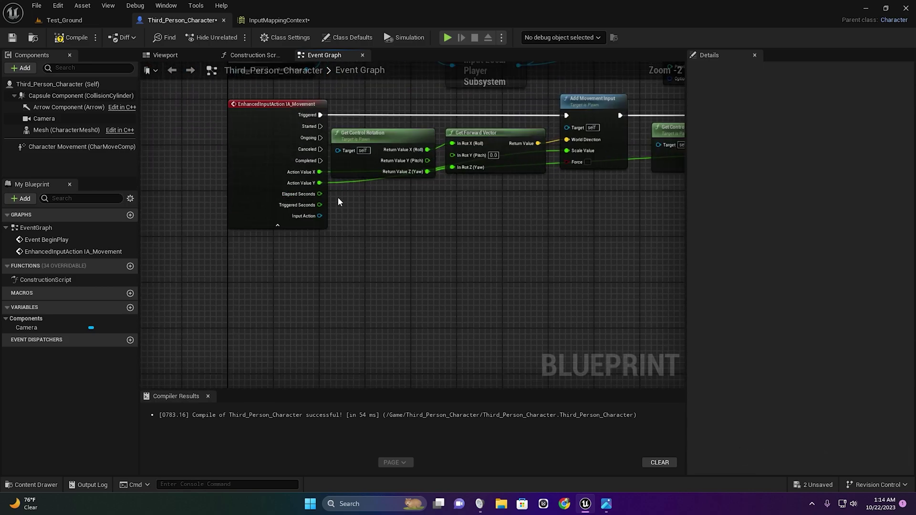
double_click(343, 182)
left_click_drag(344, 182, 338, 228)
right_click_drag(500, 237, 348, 231)
double_click(305, 177)
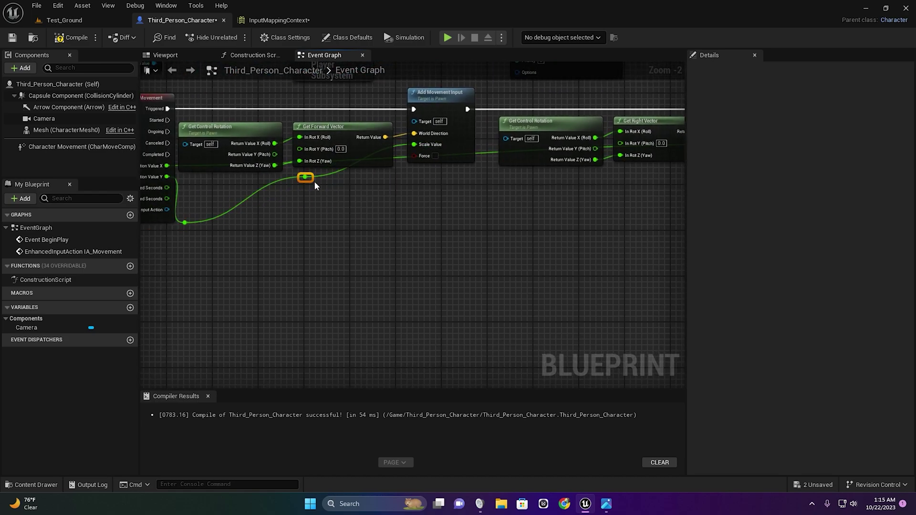
left_click_drag(403, 226, 540, 232)
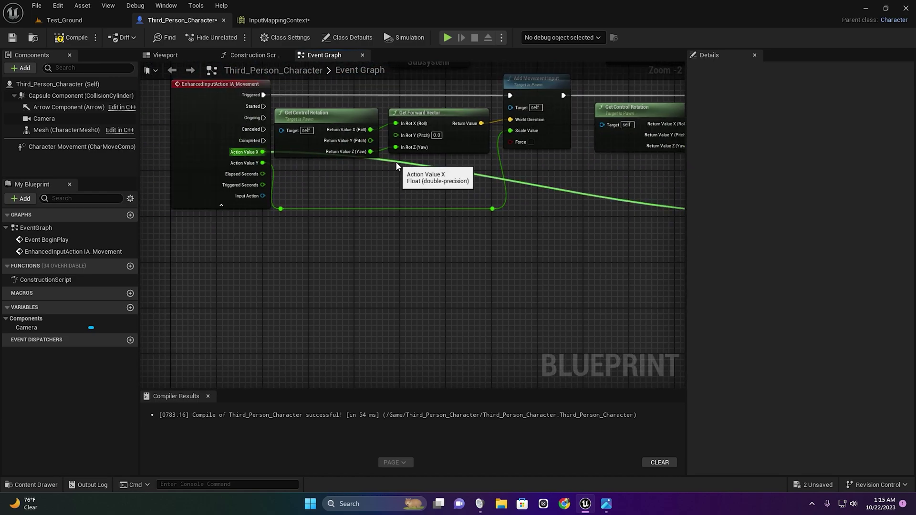
left_click_drag(403, 162, 291, 224)
Line up a reroute on the lower wire feeding the second Add Movement Input
scroll(488, 251, "down", 2)
right_click_drag(488, 251, 310, 213)
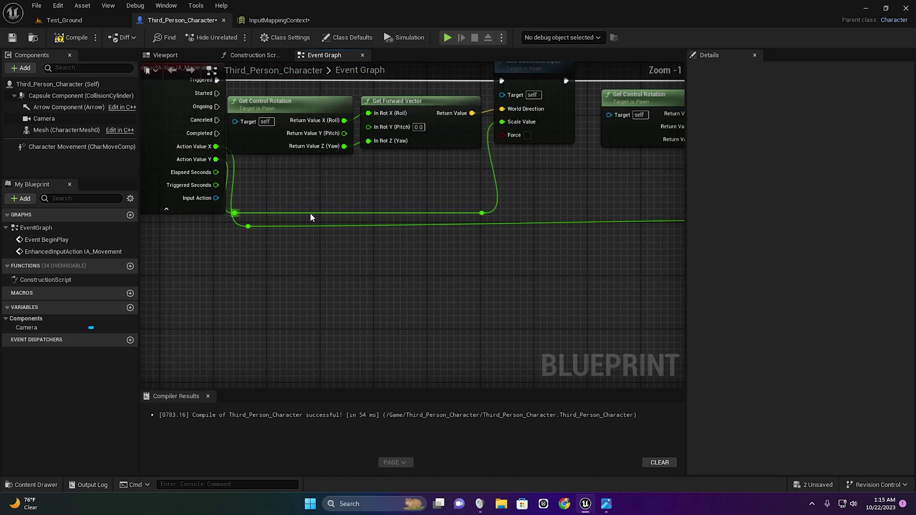
scroll(418, 231, "up", 1)
right_click_drag(413, 218, 476, 256)
left_click_drag(476, 255, 478, 225)
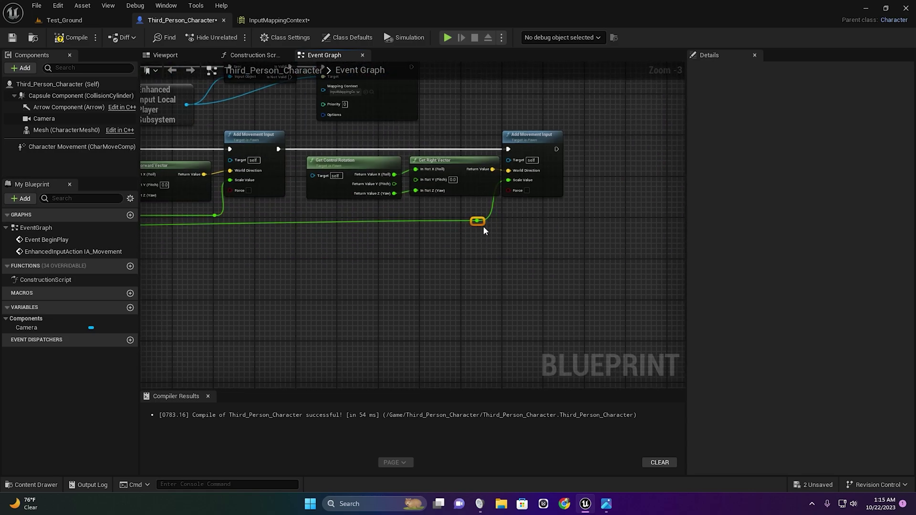
right_click_drag(483, 231, 379, 254)
scroll(336, 258, "down", 3)
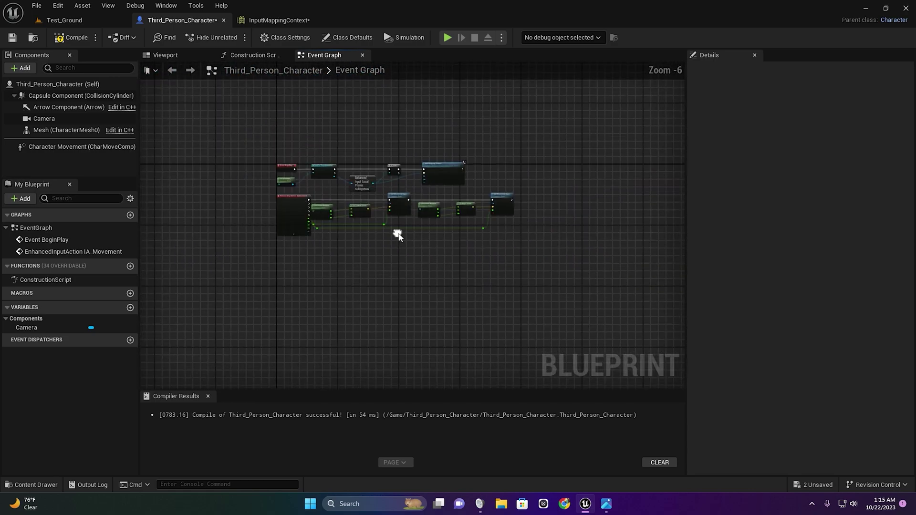
Recompile the Third_Person_Character blueprint and run a brief play-test
right_click(397, 237)
left_click(350, 255)
scroll(339, 246, "up", 3)
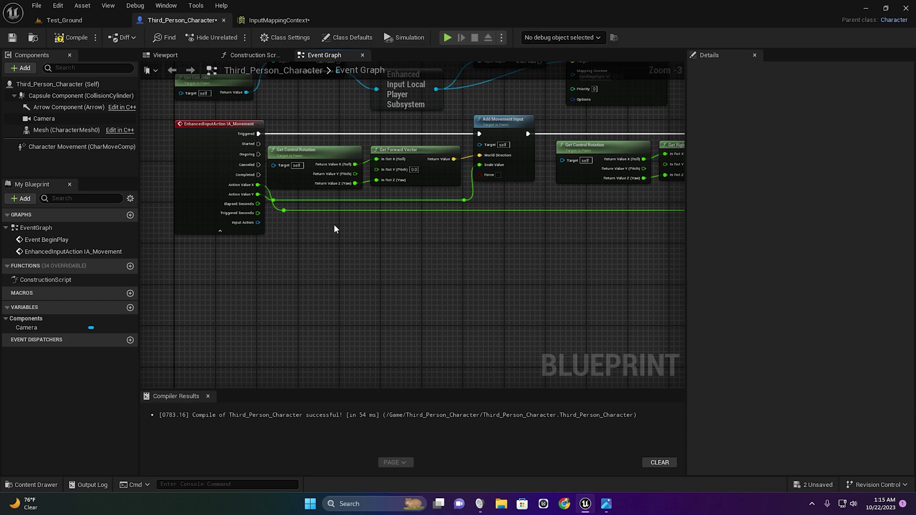
right_click_drag(334, 228, 342, 272)
left_click(71, 37)
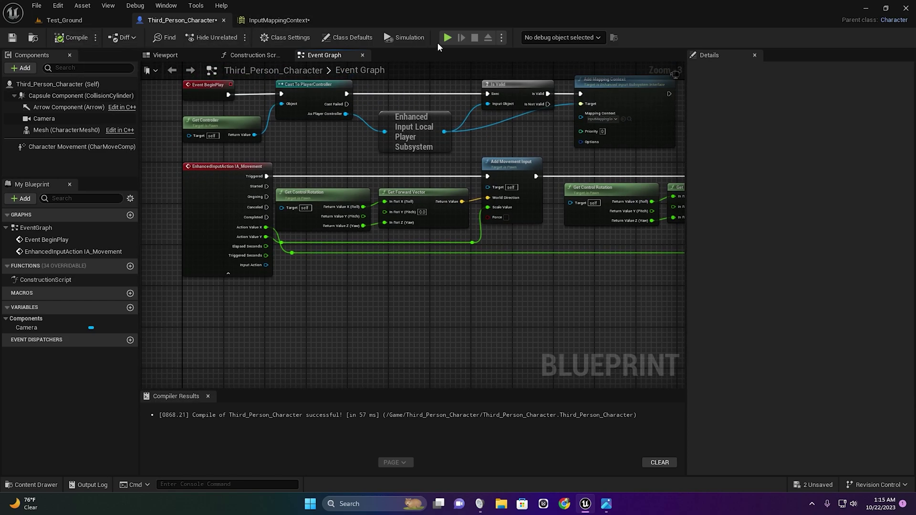
key("alt+p")
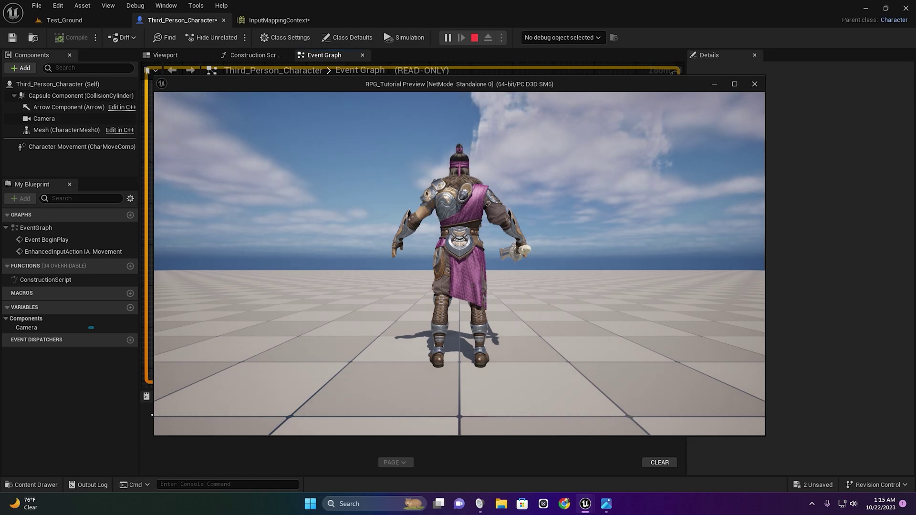
key("Escape")
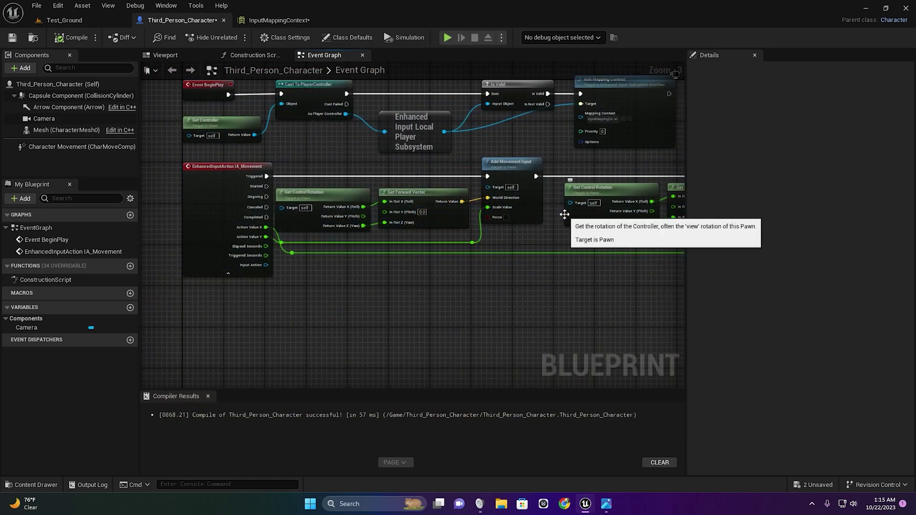
Add an Input Action asset in the Content Drawer's Input folder, named IA_MouseLook
left_click(24, 488)
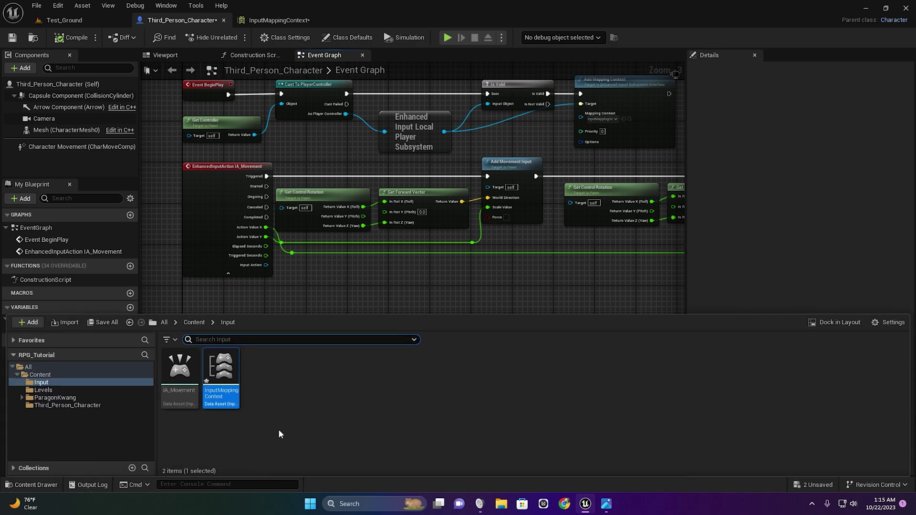
right_click(259, 414)
key("Escape")
right_click(286, 364)
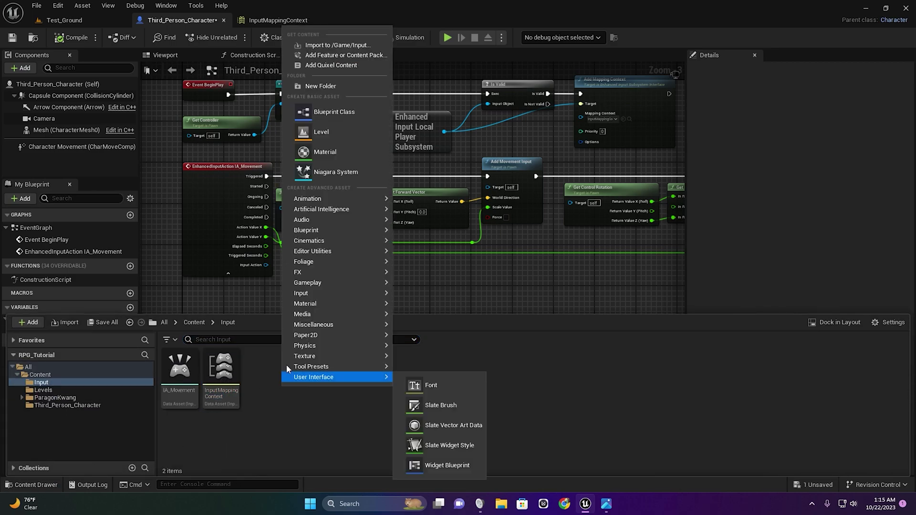
mouse_move(322, 311)
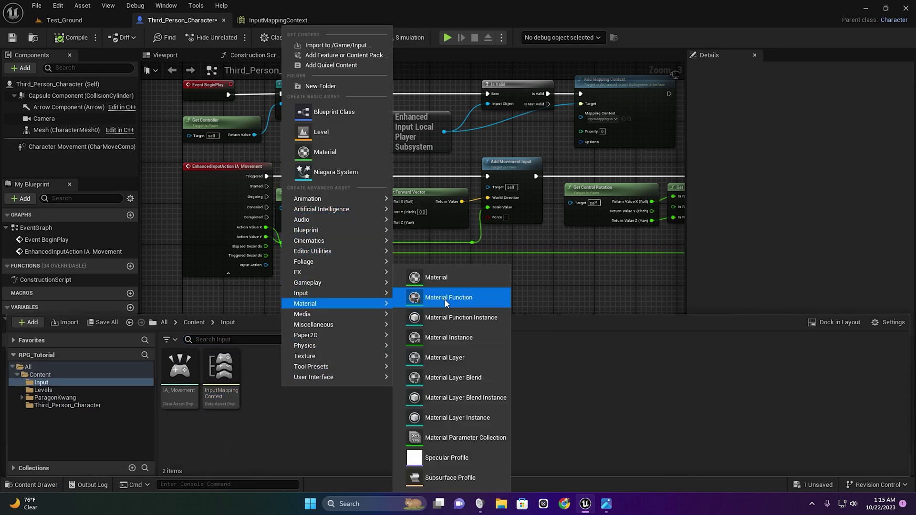
mouse_move(328, 294)
left_click(437, 339)
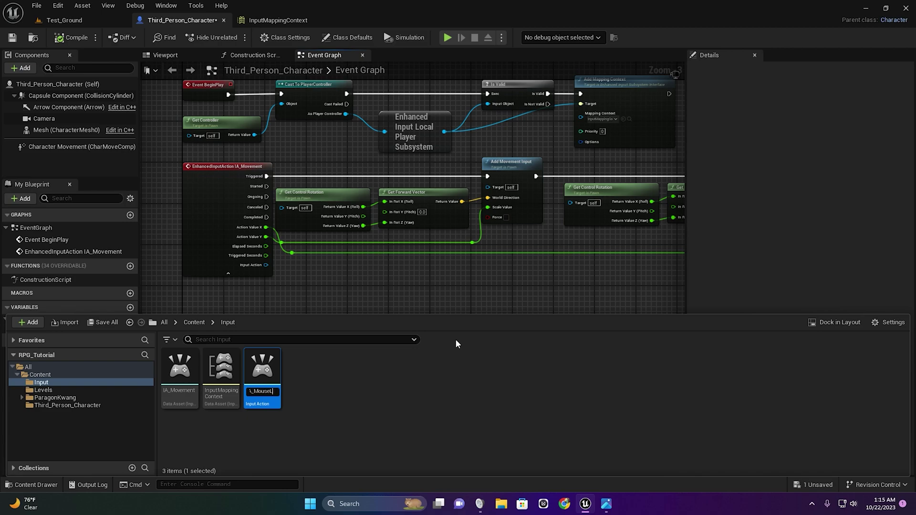
key("Return")
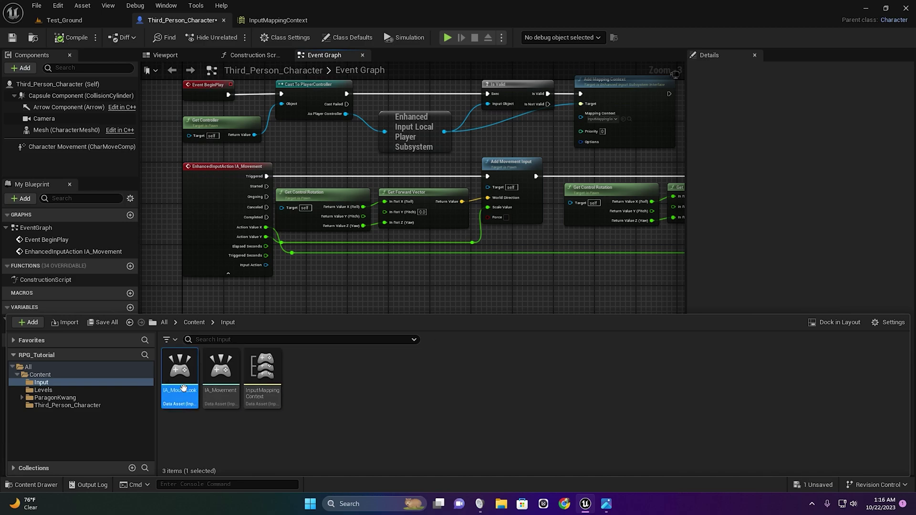
Set IA_MouseLook's Value Type to Axis2D (Vector2D), then save Third_Person_Character
double_click(178, 367)
left_click(398, 149)
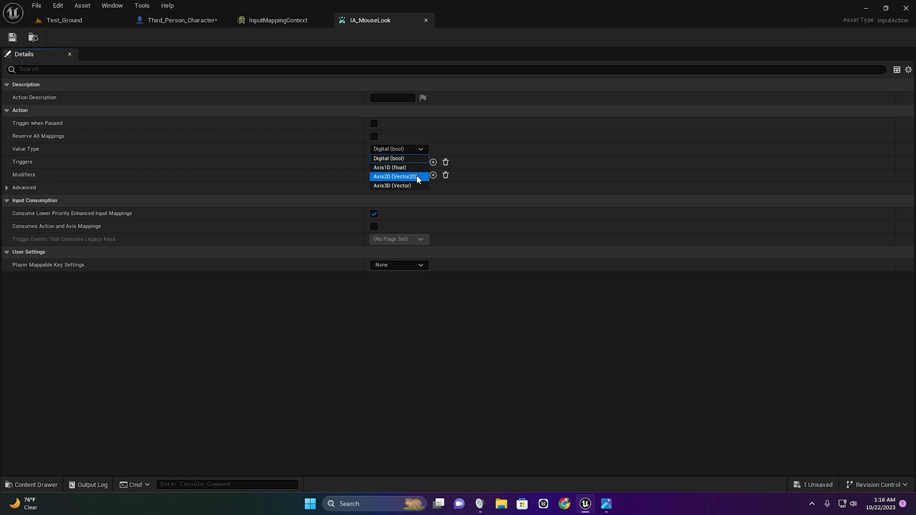
left_click(416, 177)
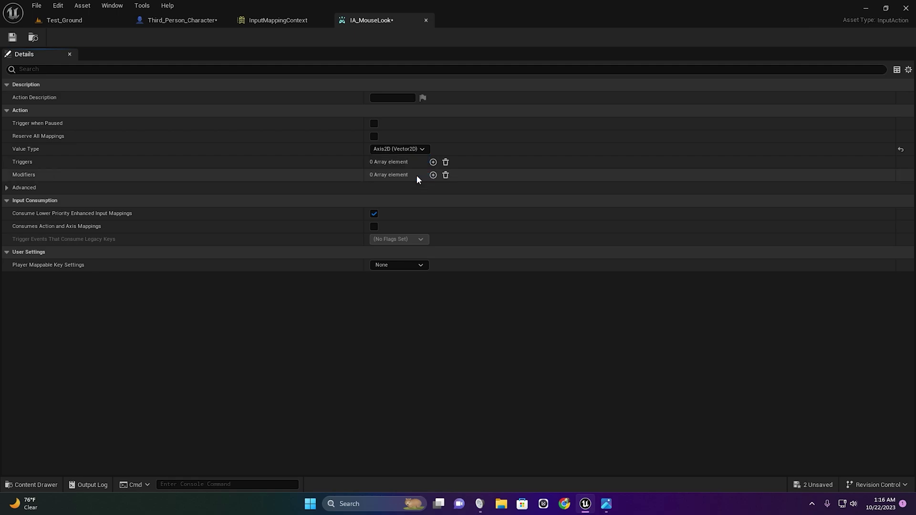
left_click(426, 20)
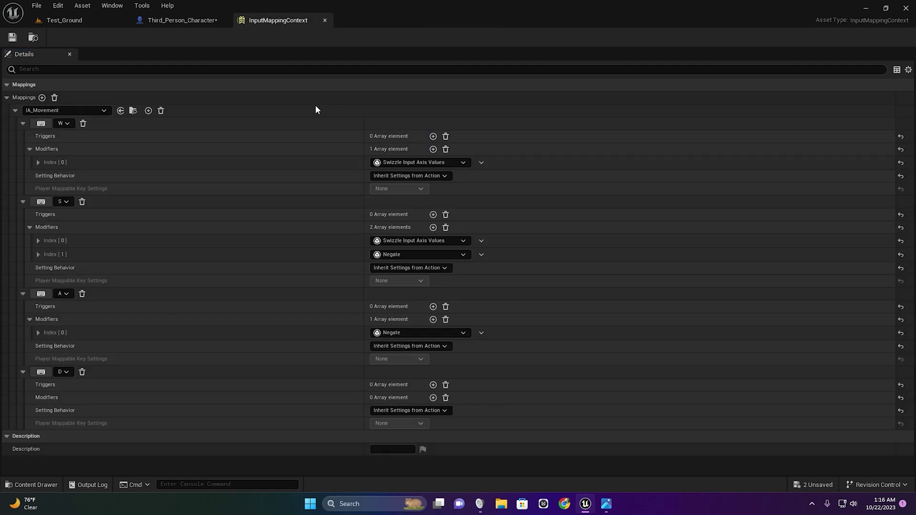
left_click(166, 21)
left_click(12, 38)
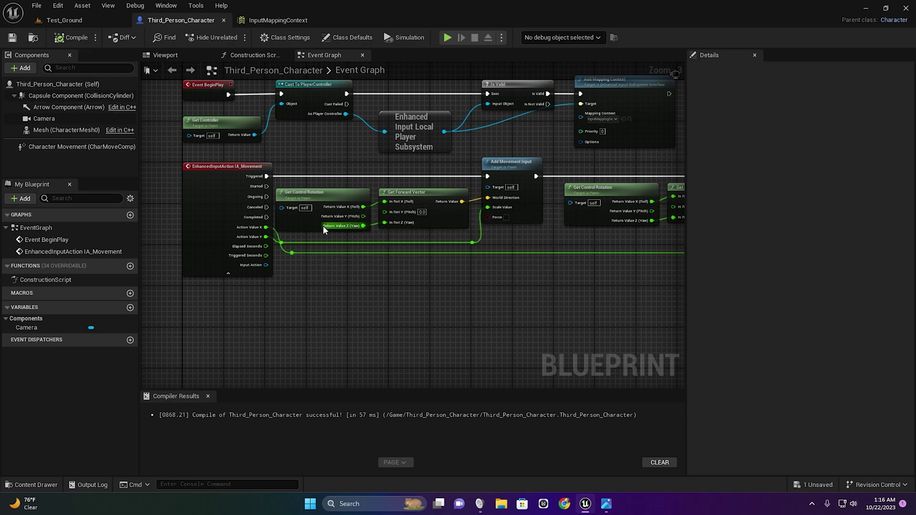
Drag IA_MouseLook from the Input folder into the graph as an event node
right_click_drag(370, 342, 280, 336)
scroll(279, 335, "down", 4)
scroll(282, 276, "up", 2)
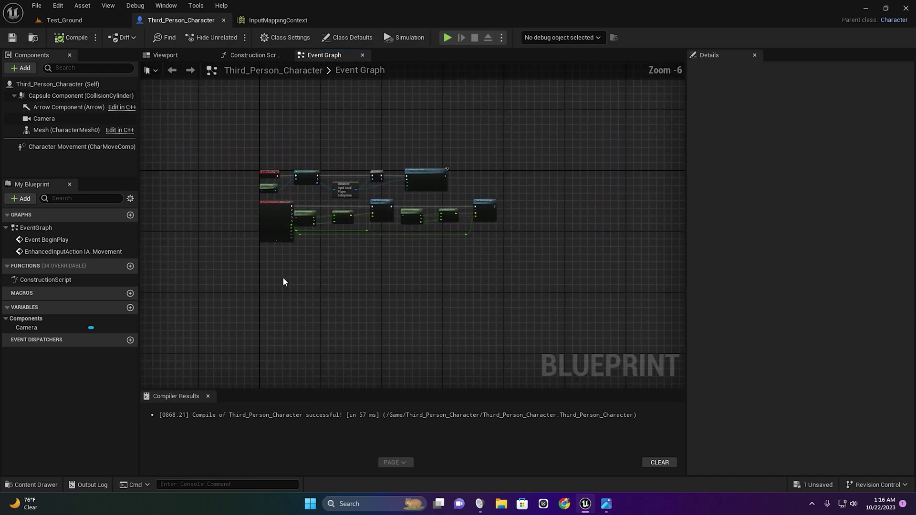
scroll(282, 277, "up", 1)
left_click(31, 485)
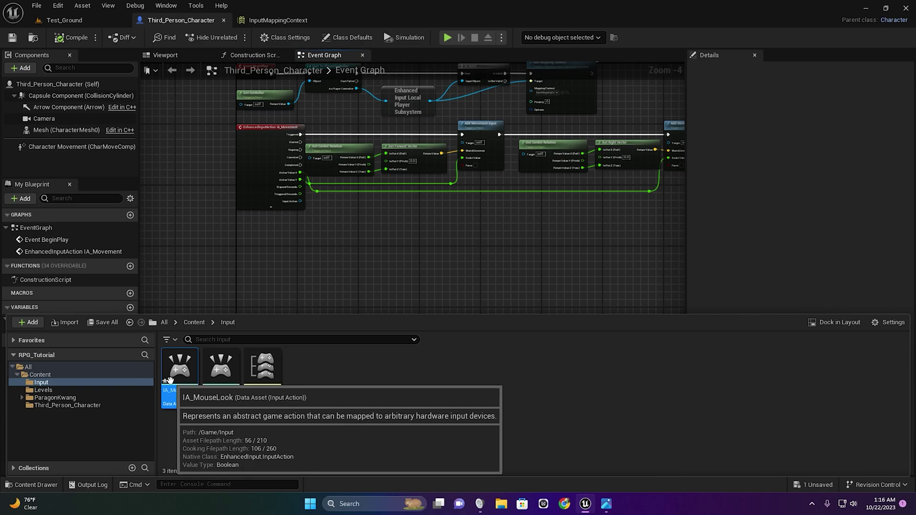
left_click_drag(179, 375, 231, 262)
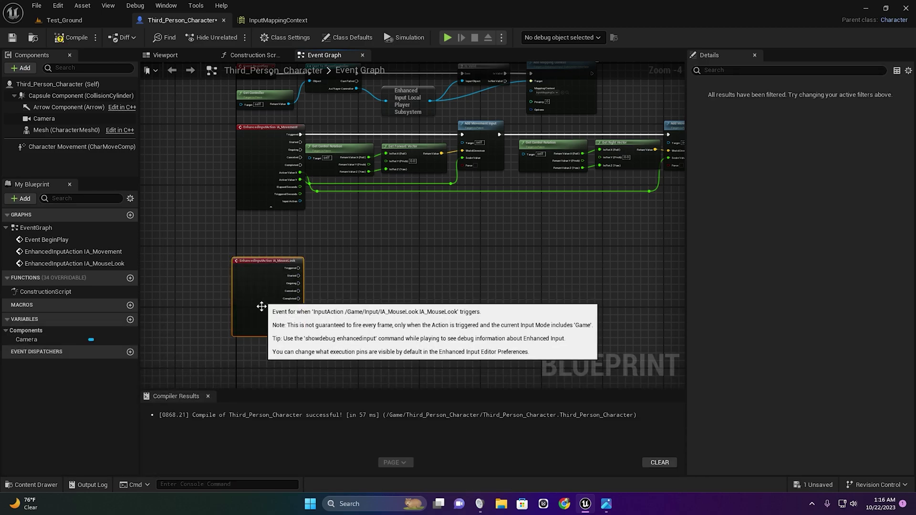
scroll(257, 267, "up", 3)
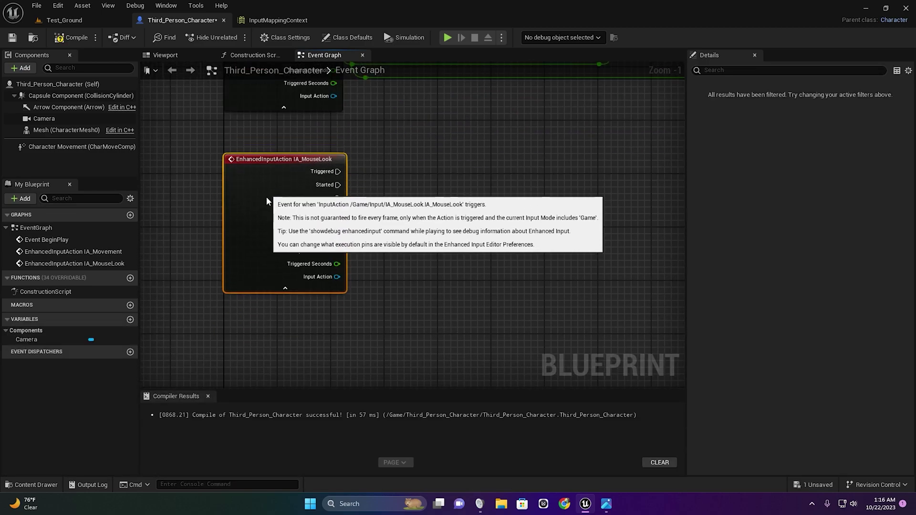
left_click_drag(273, 190, 266, 210)
right_click_drag(373, 246, 362, 250)
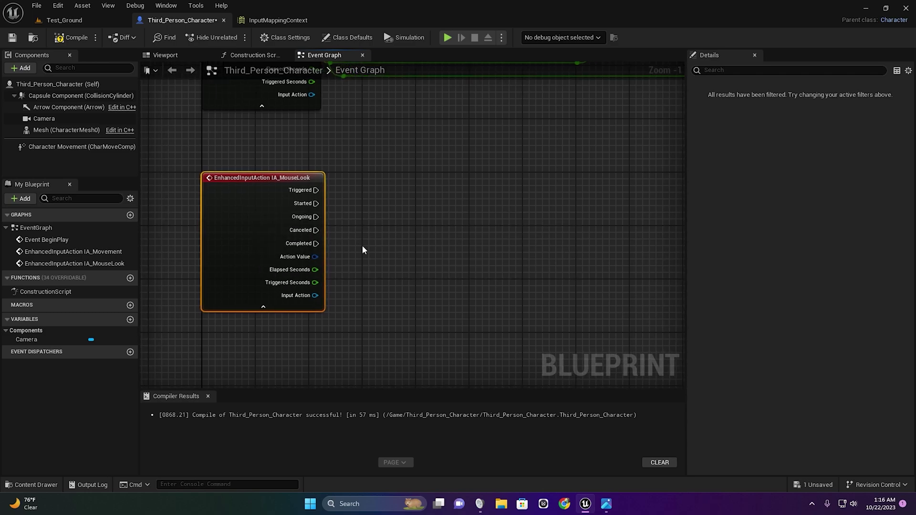
Add Add Controller Yaw Input and Add Controller Pitch Input nodes beside the event
right_click(435, 220)
type("add")
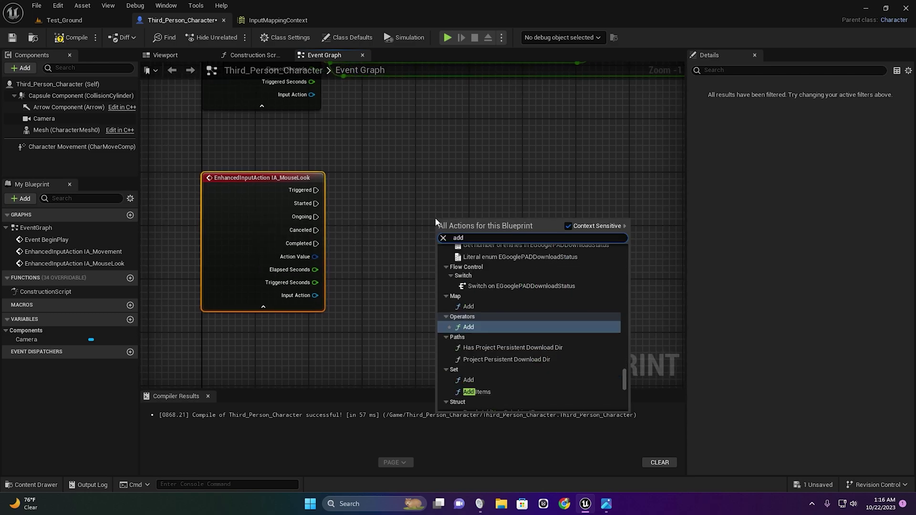
type(" contr")
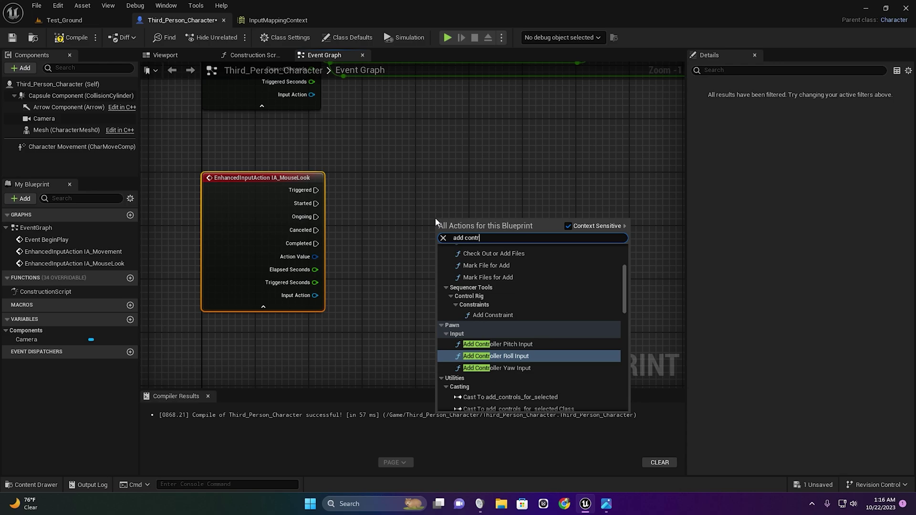
type("ol")
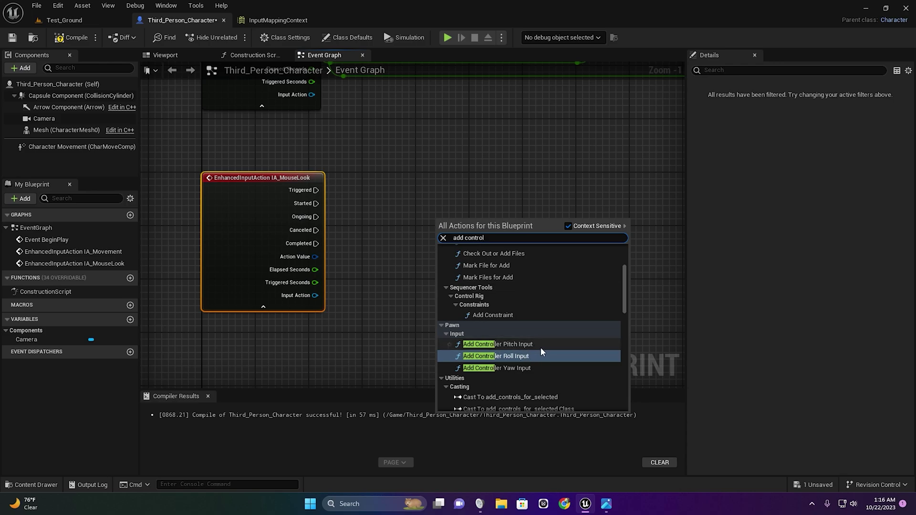
left_click(523, 368)
right_click(578, 252)
type("add control")
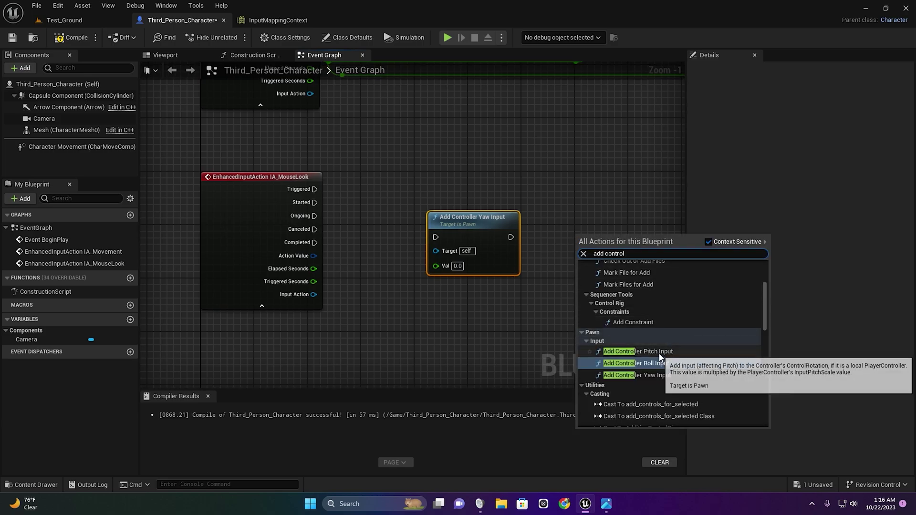
left_click(701, 352)
mouse_move(582, 214)
right_mouse_down()
mouse_move(468, 222)
mouse_move(506, 230)
right_mouse_up()
left_click_drag(406, 256, 338, 216)
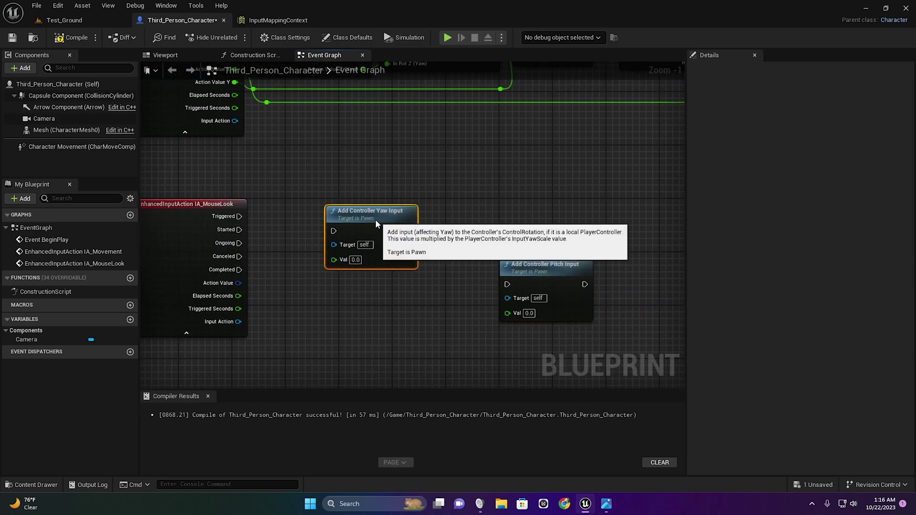
left_click_drag(531, 282, 423, 221)
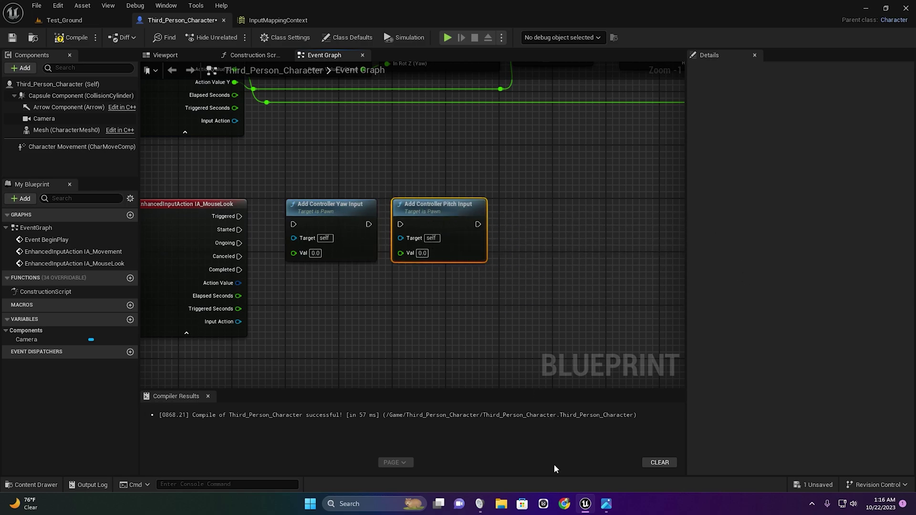
Look up a yaw input reference image in the web browser
left_click(564, 504)
left_click(609, 86)
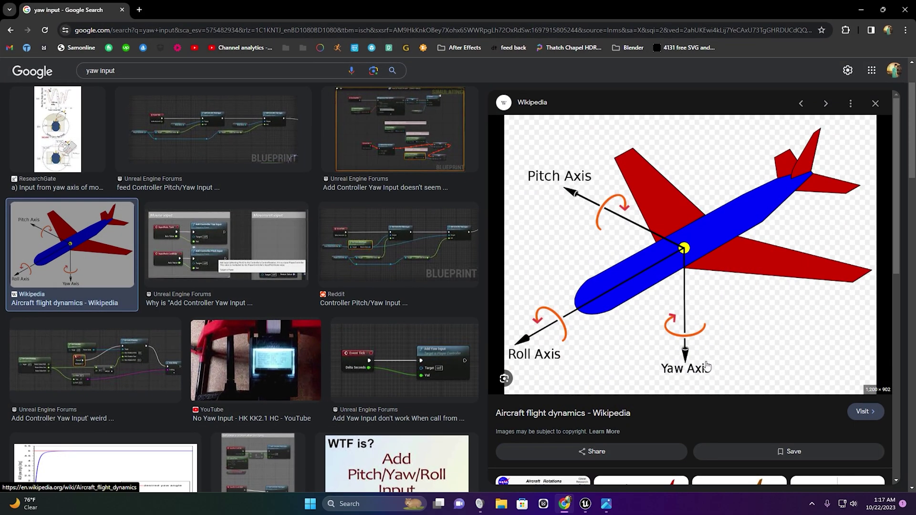
left_click(586, 505)
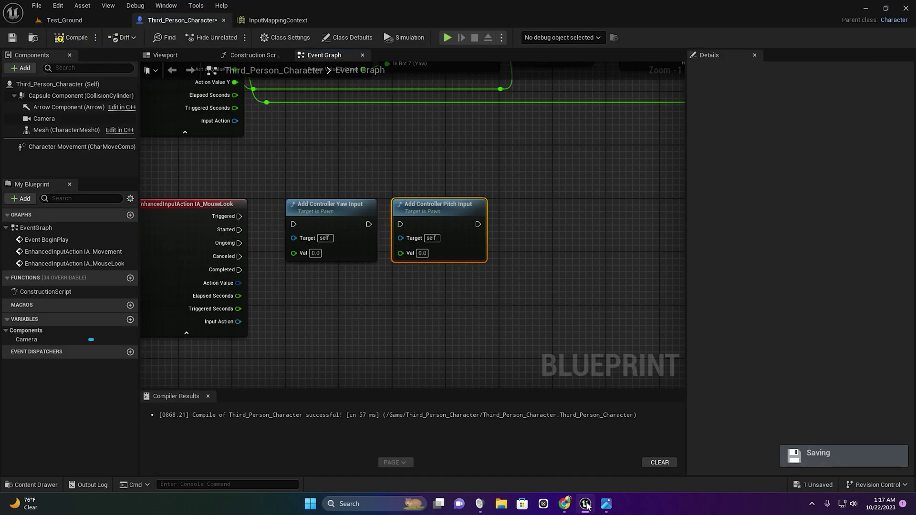
left_click(587, 505)
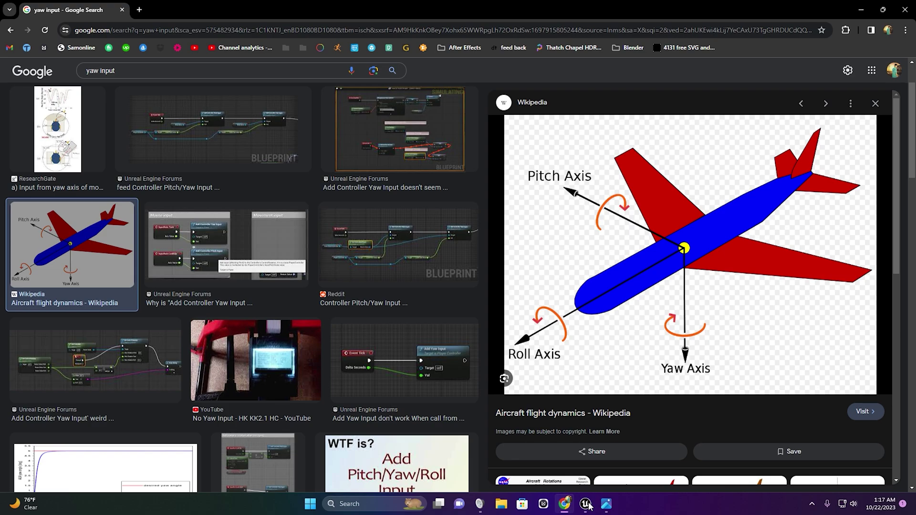
left_click(587, 505)
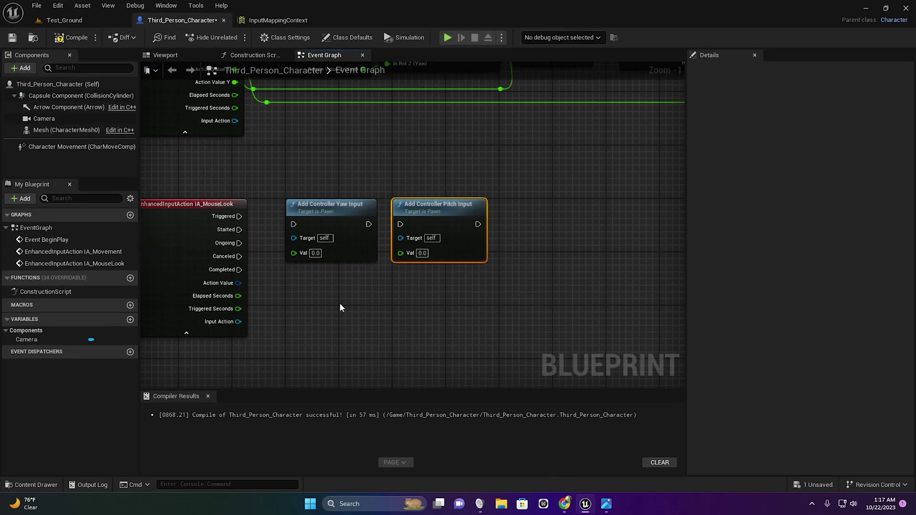
Place the Yaw node right of the Pitch node and shift both toward the event
left_click_drag(334, 216, 559, 212)
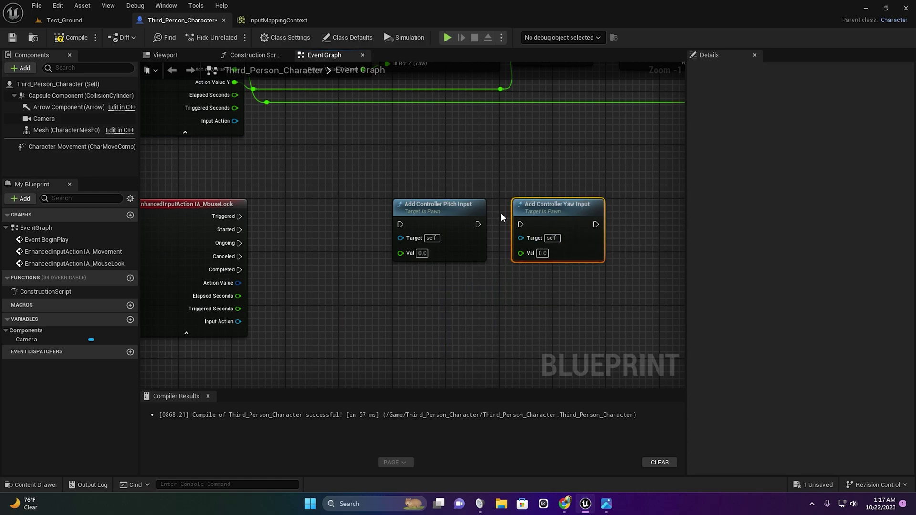
left_click(439, 205)
left_click(547, 205, "ctrl")
left_click_drag(548, 205, 449, 198)
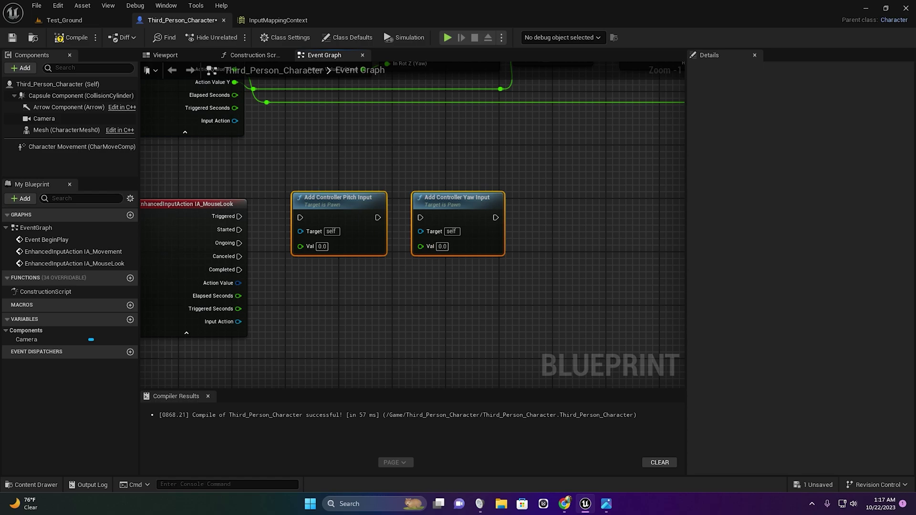
right_click_drag(158, 218, 239, 183)
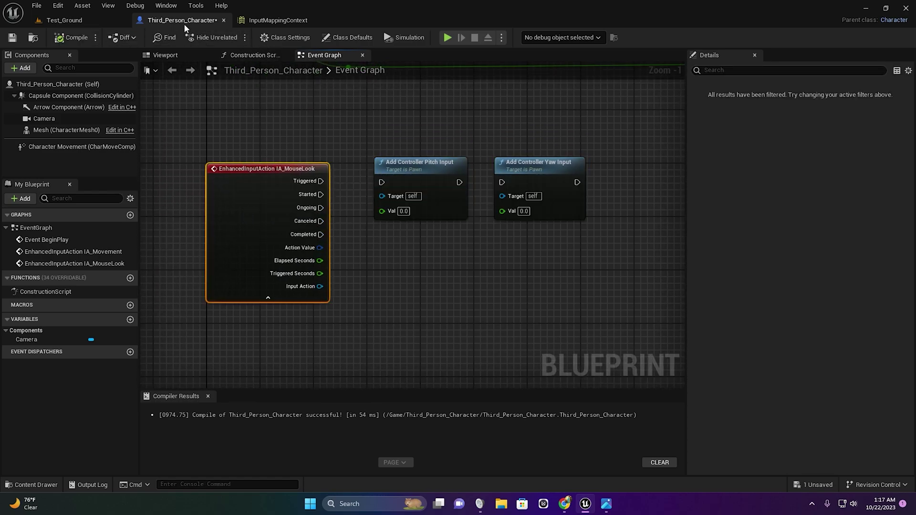
Add an InputMappingContext mapping binding IA_MouseLook to Mouse XY 2D-Axis
left_click(276, 20)
left_click(15, 111)
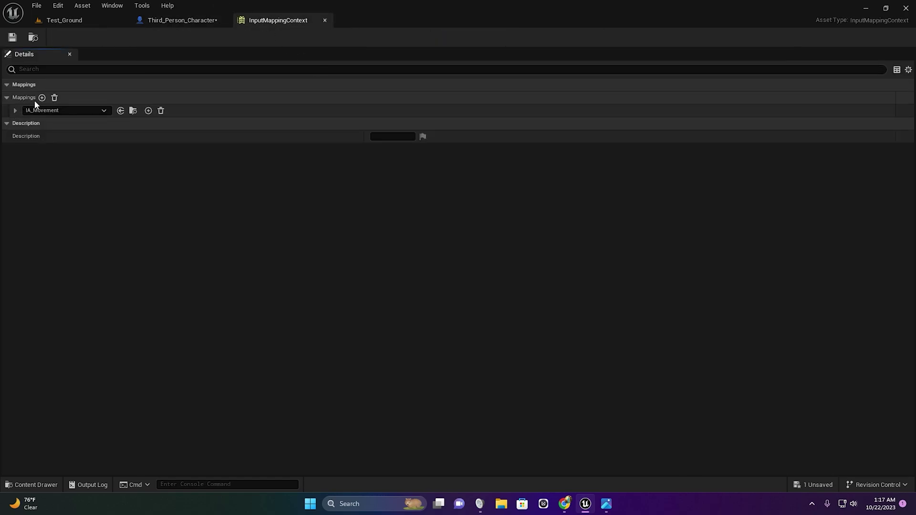
left_click(42, 97)
left_click(60, 380)
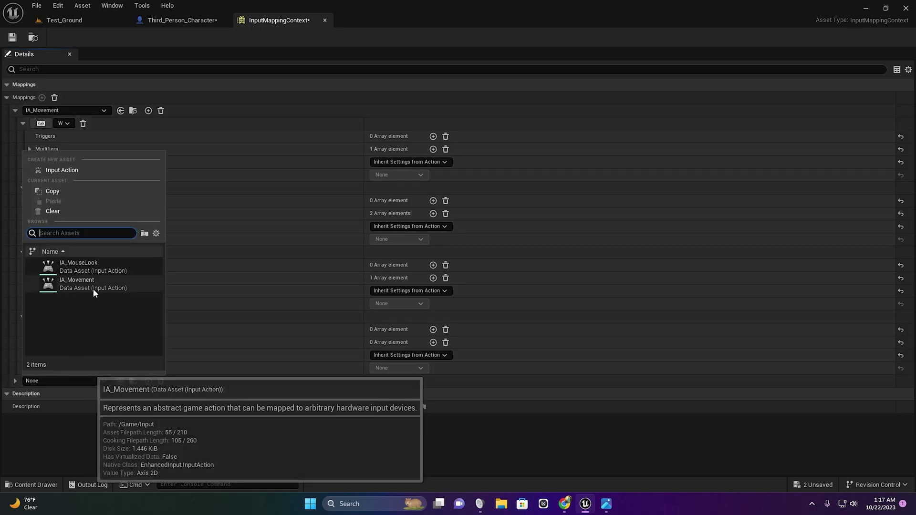
left_click(93, 268)
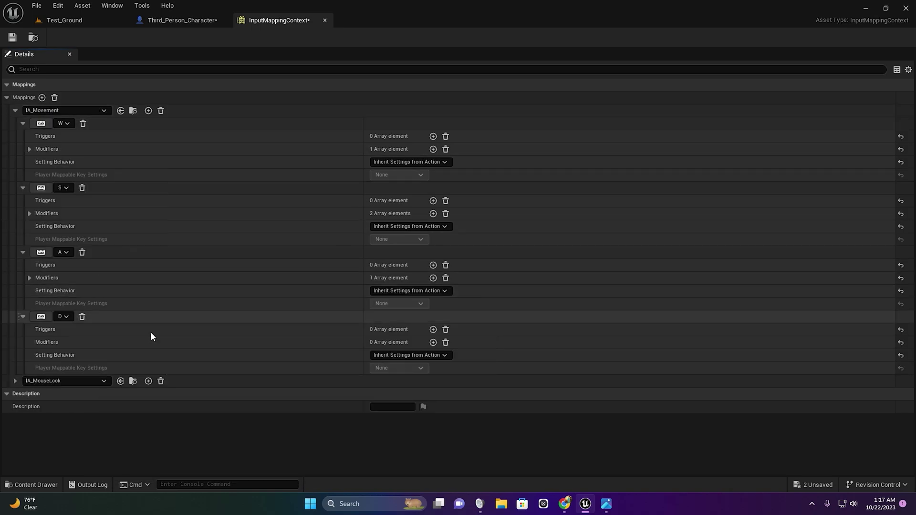
left_click(14, 381)
left_click(65, 393)
type("mouse")
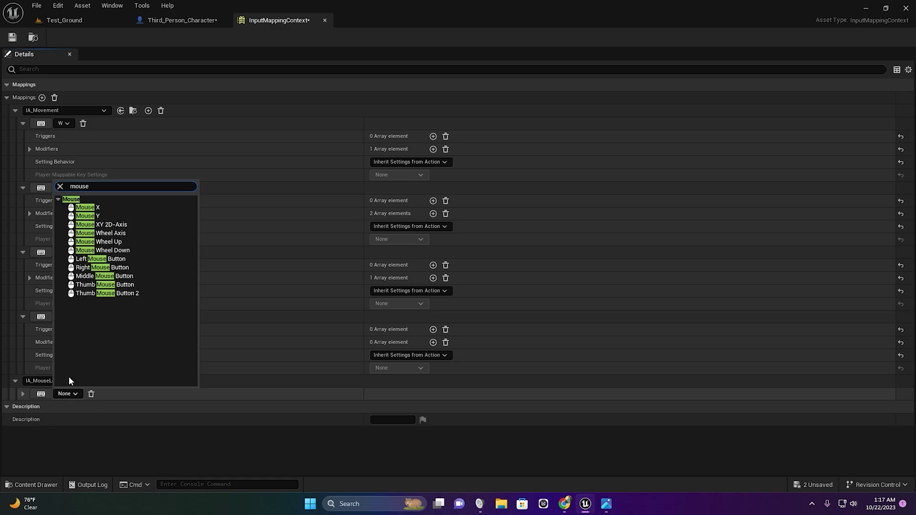
left_click(126, 226)
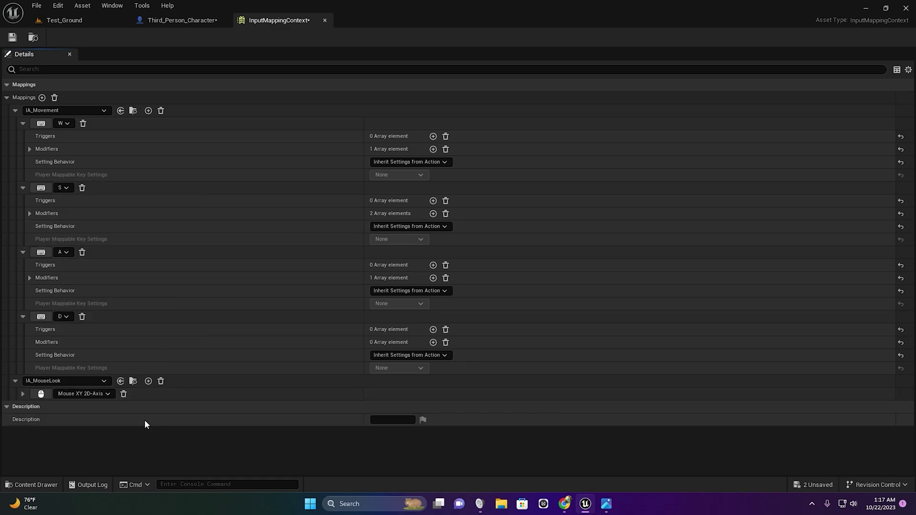
Give the Mouse XY key a Swizzle Input Axis Values modifier
left_click(24, 393)
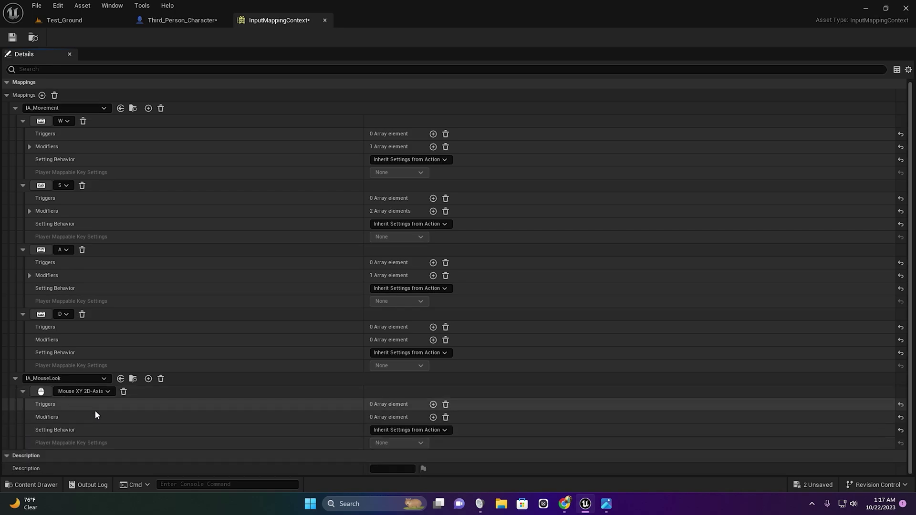
left_click(433, 418)
left_click(402, 417)
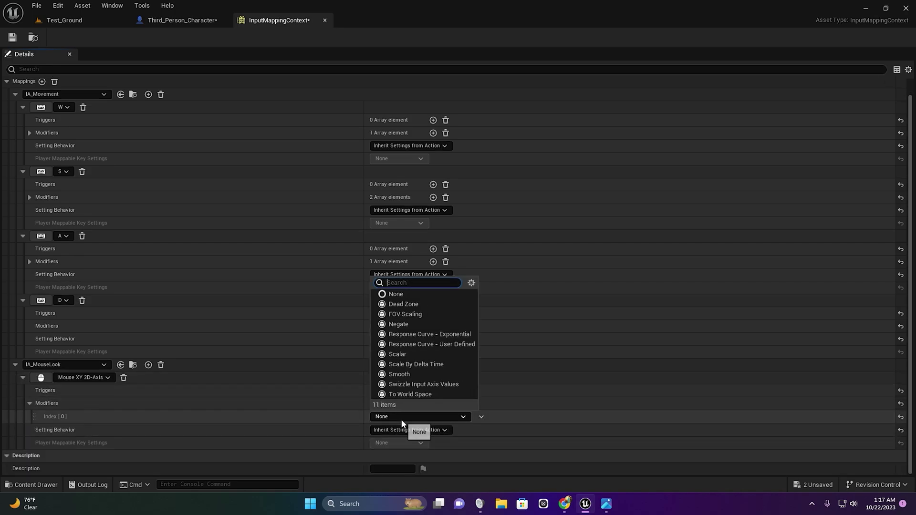
left_click(422, 384)
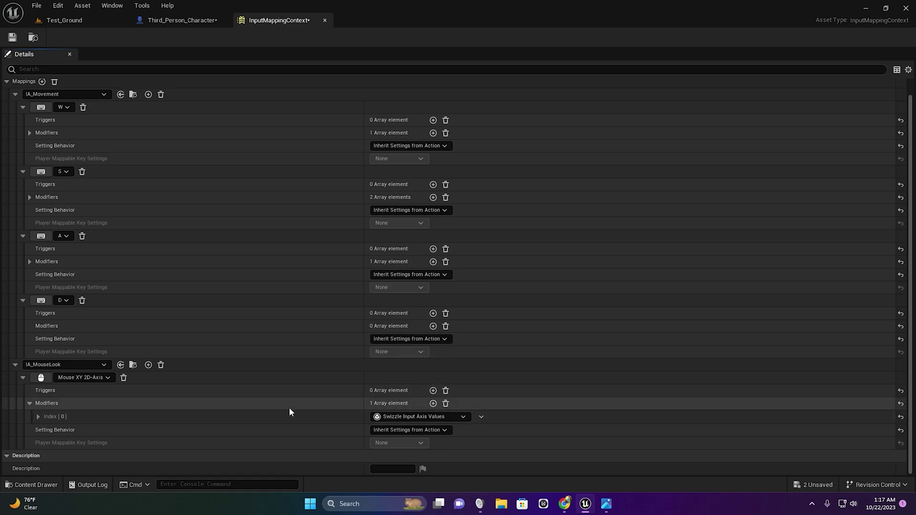
Chain IA_MouseLook Triggered into Pitch then Yaw input, and split Action Value into X and Y
left_click(210, 21)
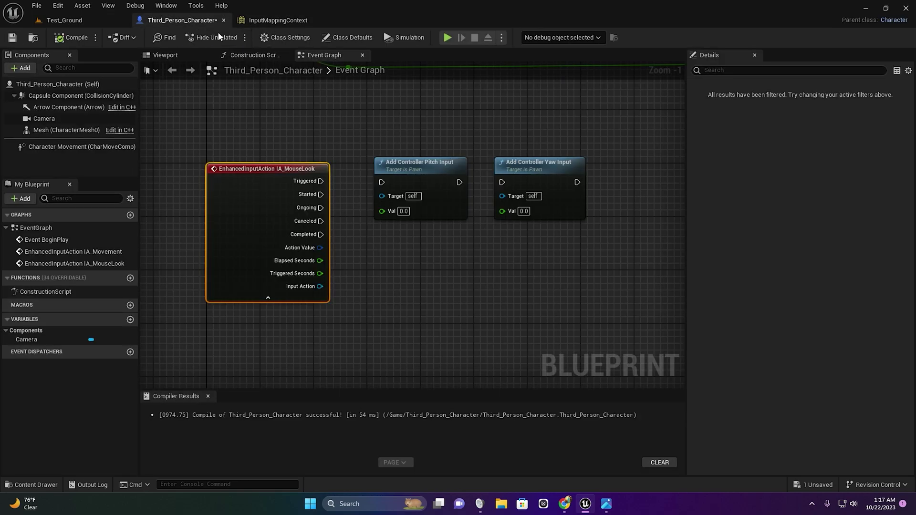
scroll(308, 235, "up", 1)
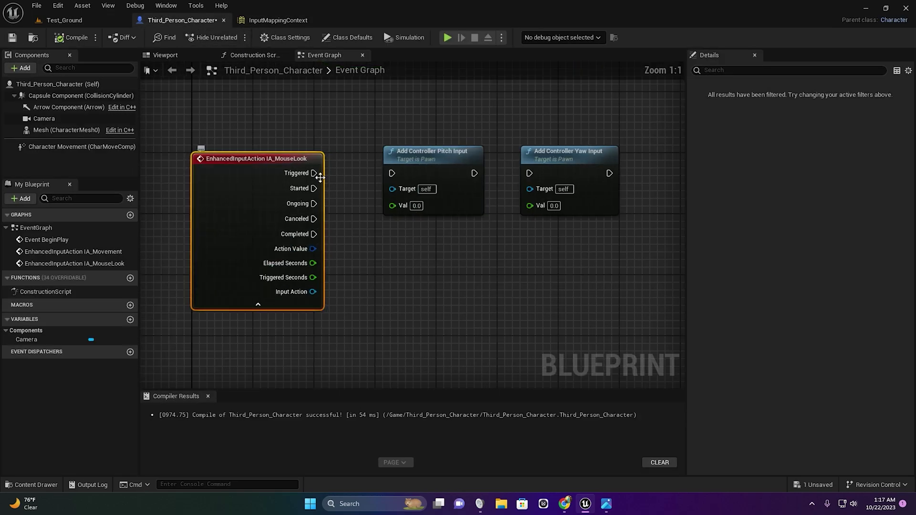
left_click_drag(314, 174, 392, 174)
left_click_drag(475, 173, 529, 173)
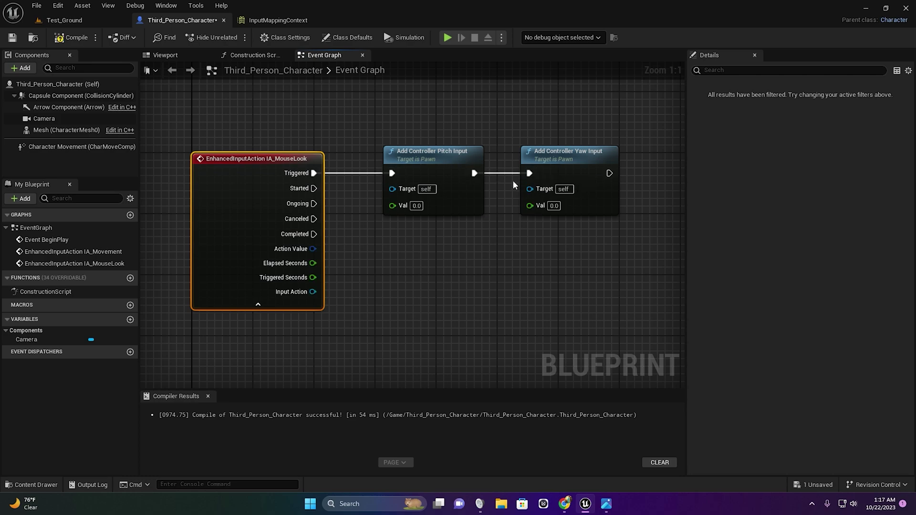
right_click(302, 249)
left_click(336, 275)
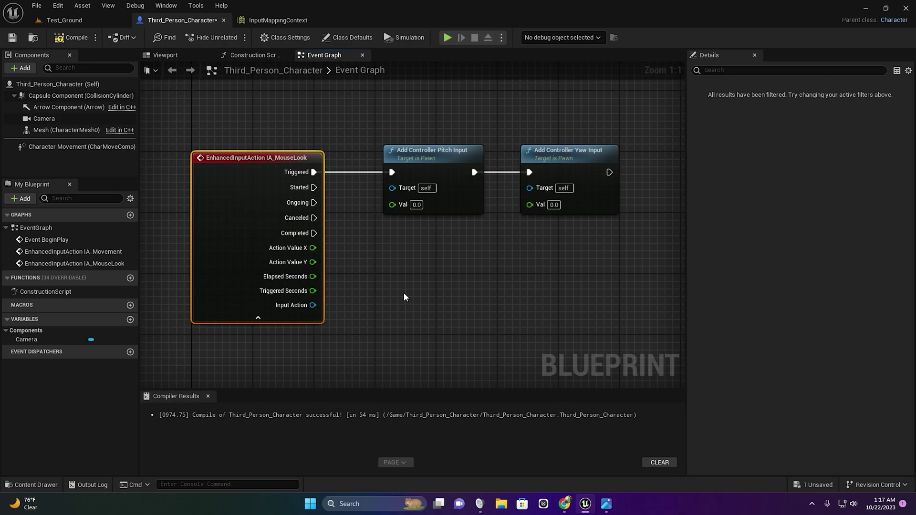
Try Action Value X, then Y, as the pitch value, play-testing each
left_click_drag(313, 248, 392, 204)
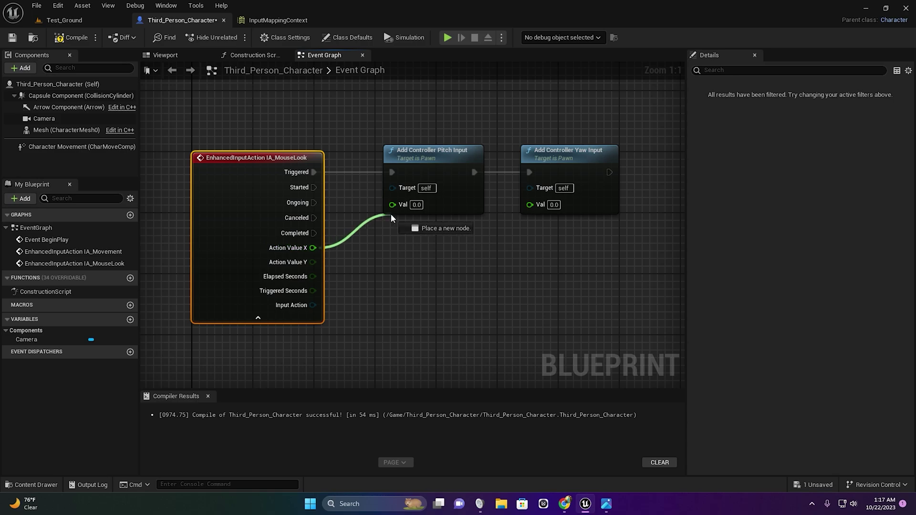
key("alt+p")
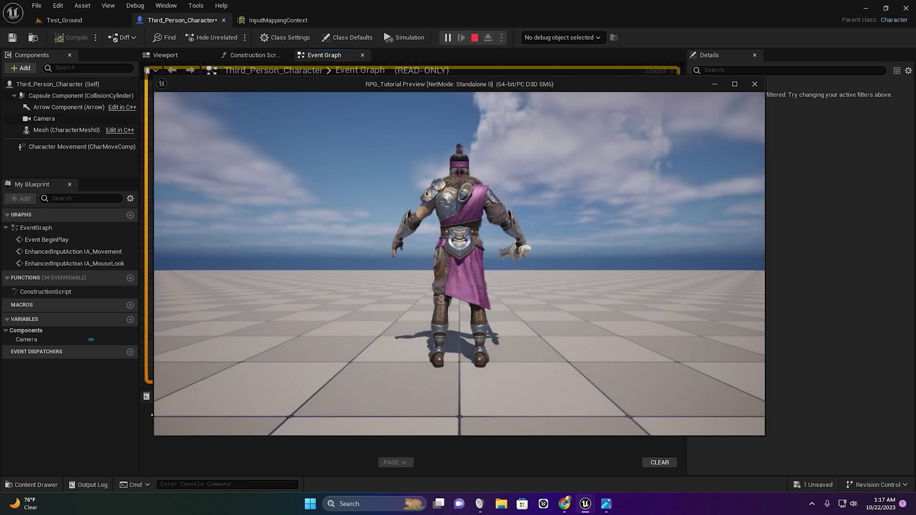
key("Escape")
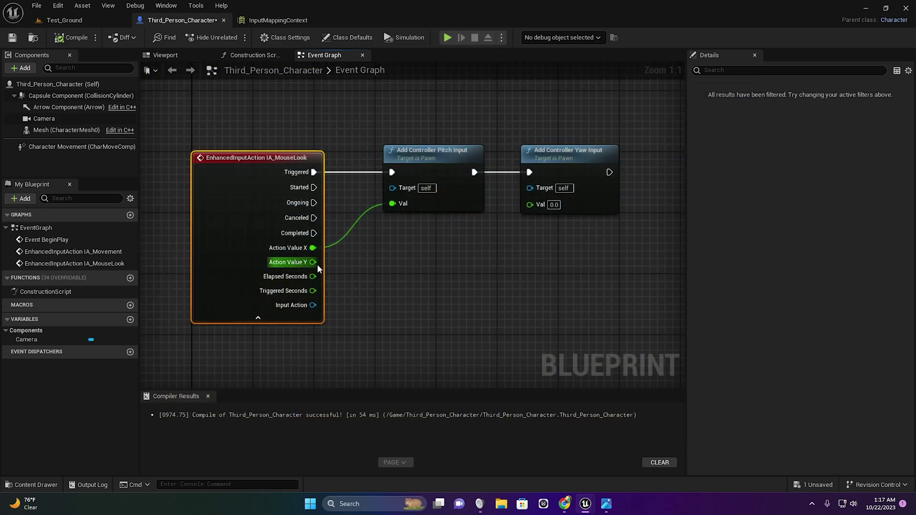
left_click_drag(317, 268, 392, 203)
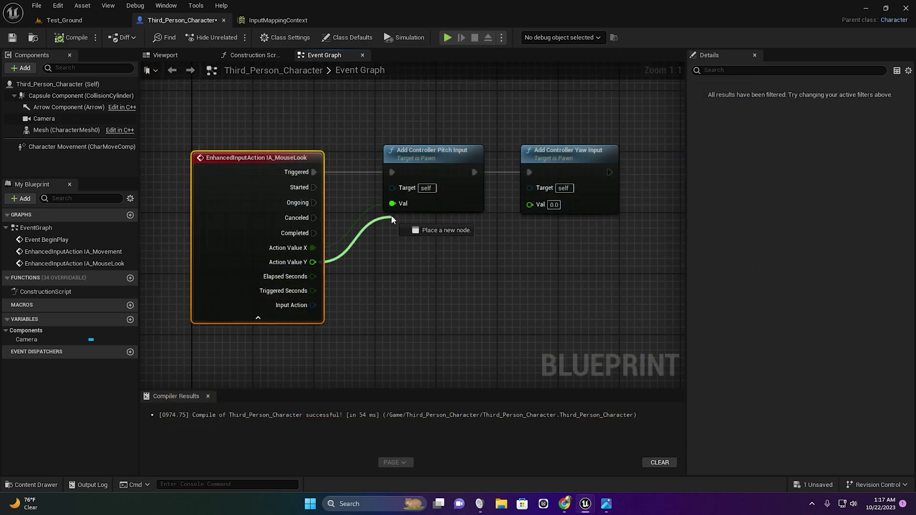
left_click(446, 39)
key("Escape")
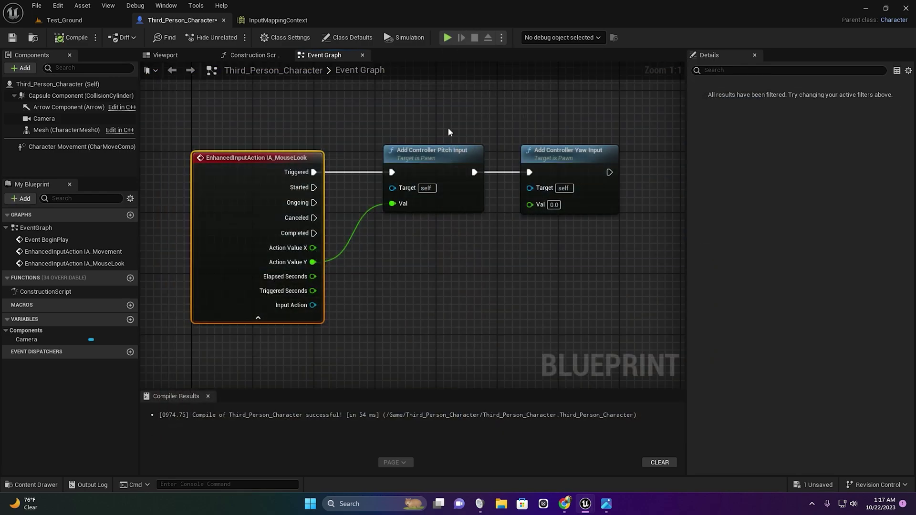
Test Action Value Y, then X, on the yaw value, then unwire X from yaw
left_click(397, 204, "alt")
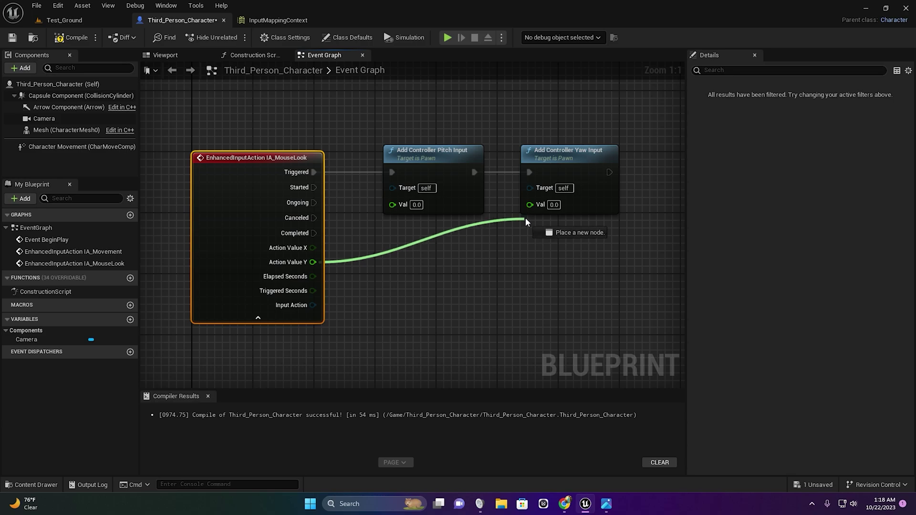
left_click_drag(315, 270, 532, 205)
left_click(447, 38)
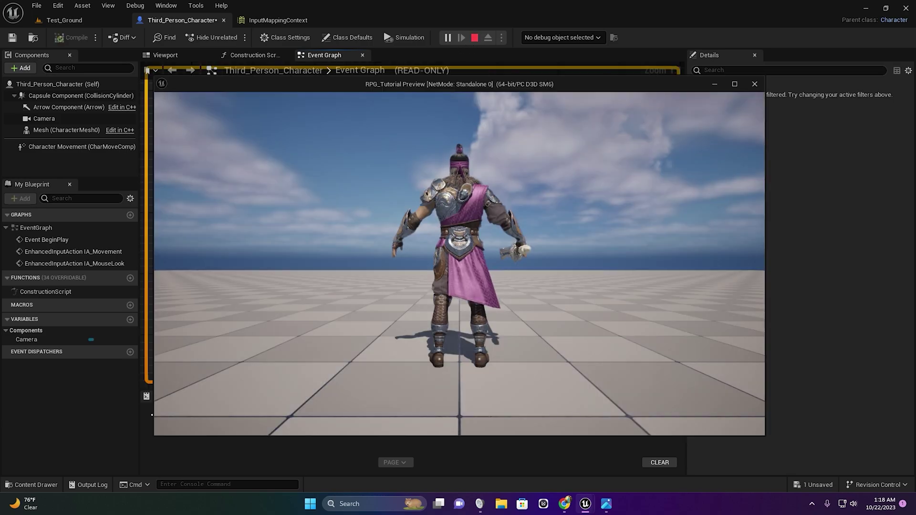
key("Escape")
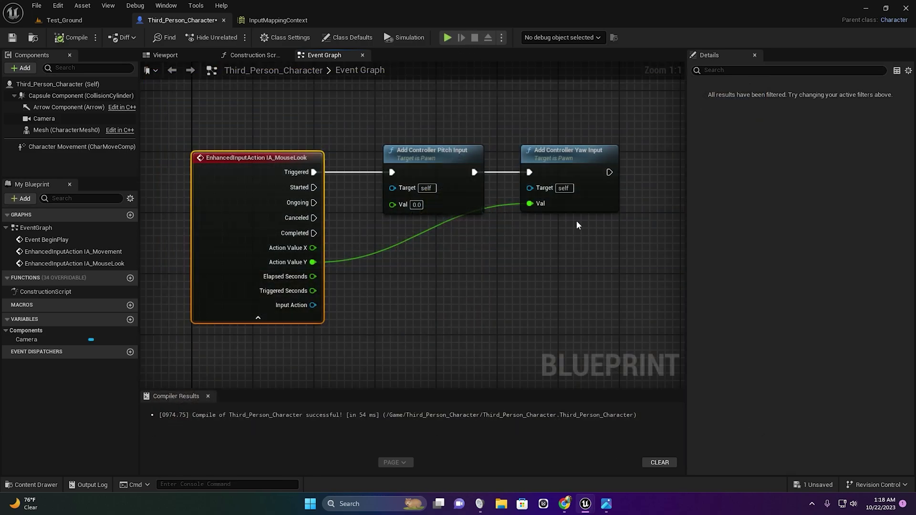
left_click_drag(313, 248, 530, 204)
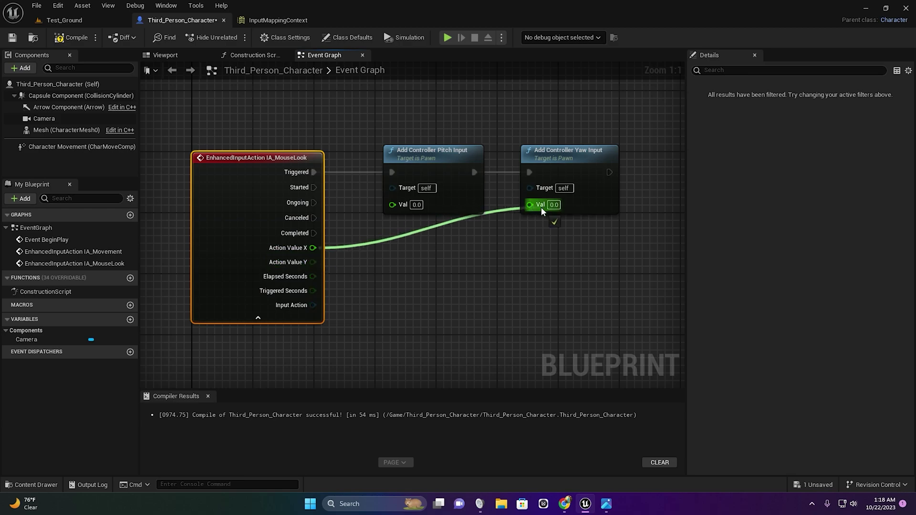
left_click(447, 37)
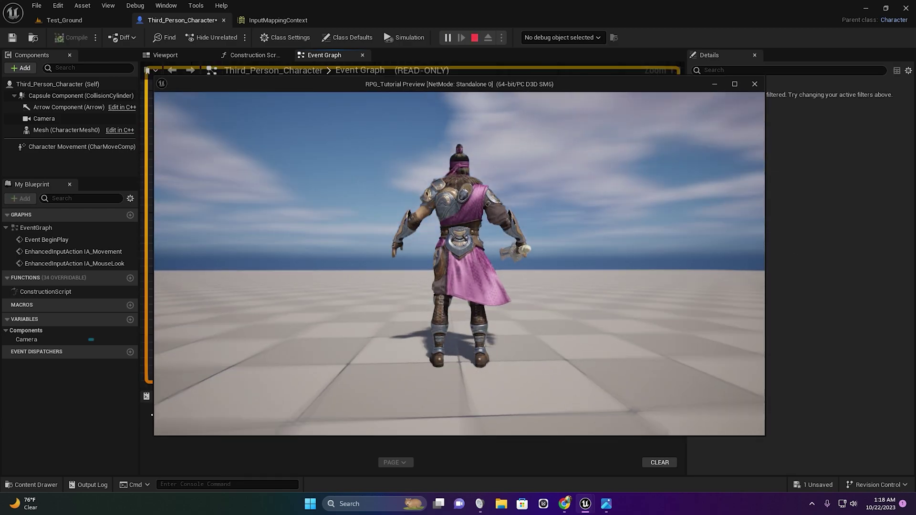
key("Escape")
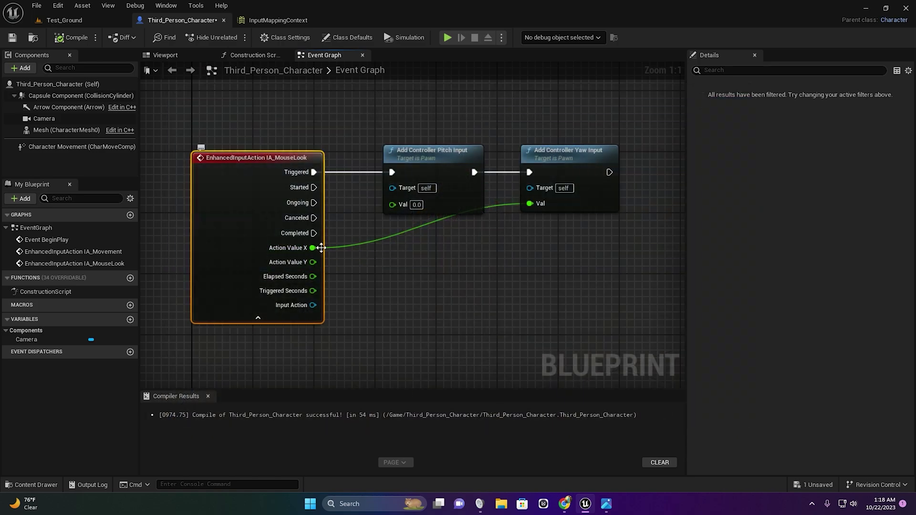
left_click_drag(313, 247, 376, 265, "ctrl")
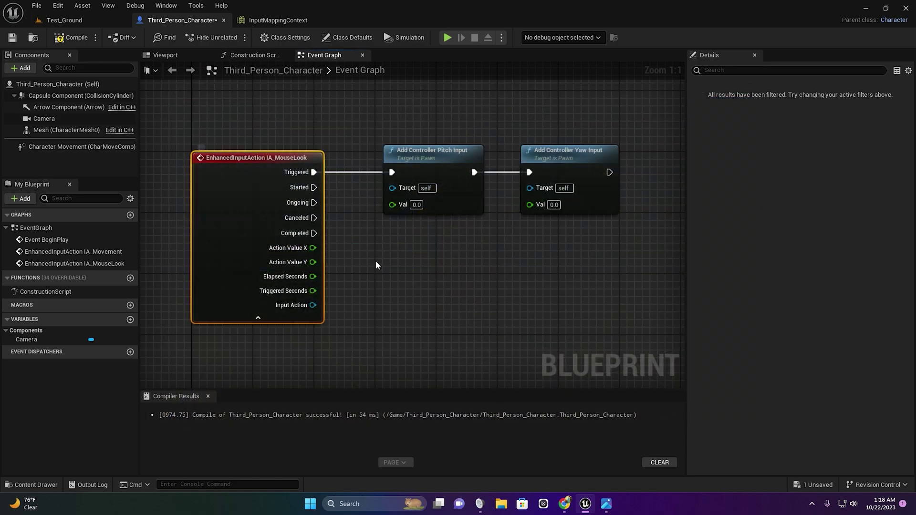
Consult the coordinate-system reference image, then move it off the graph
left_click(606, 504)
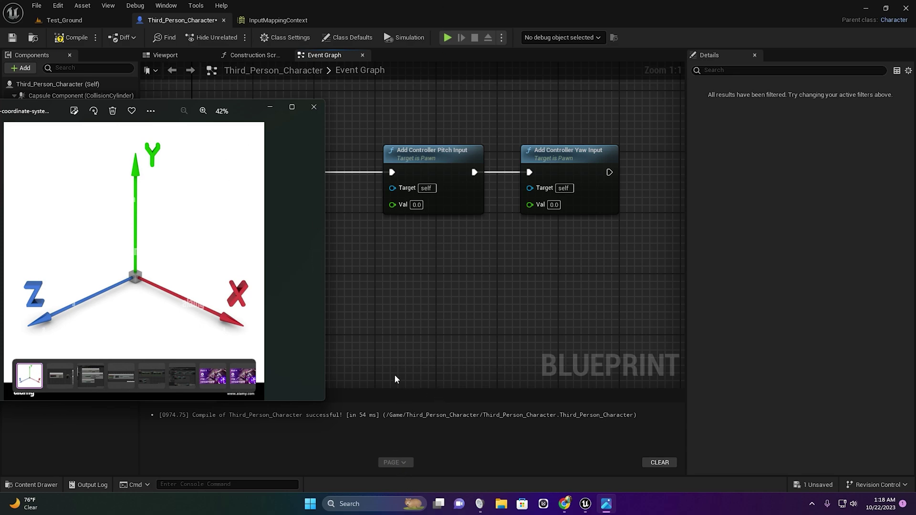
left_click_drag(251, 114, 797, 194)
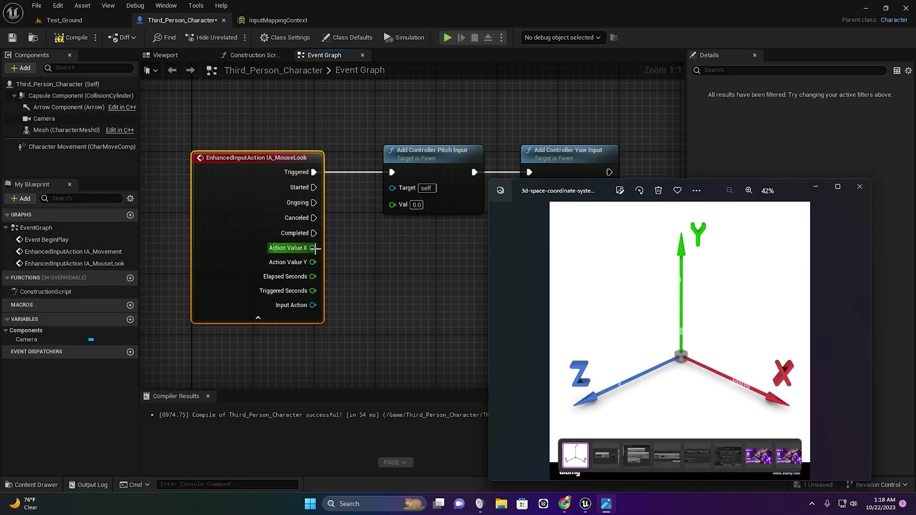
left_click(816, 187)
right_click_drag(470, 270, 396, 274)
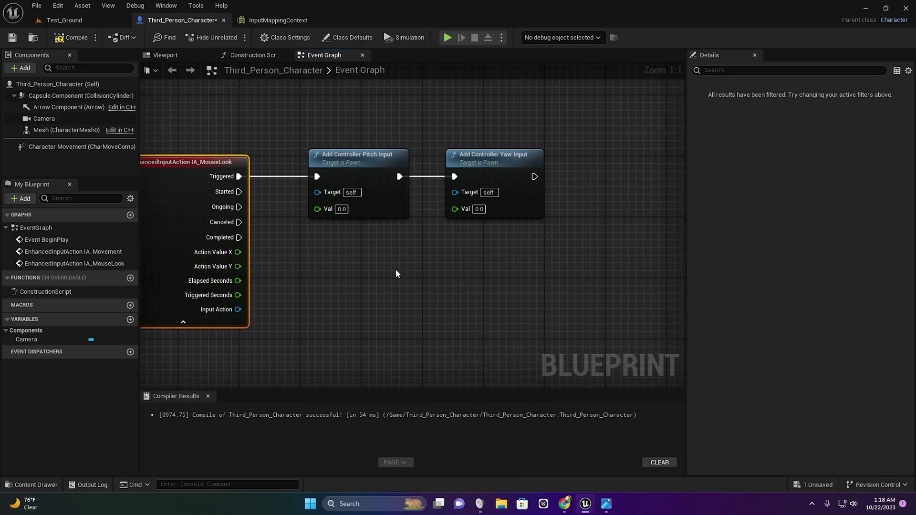
Add a Print String after Add Controller Yaw Input printing an Action Value, and play-test
right_click(404, 269)
type("print")
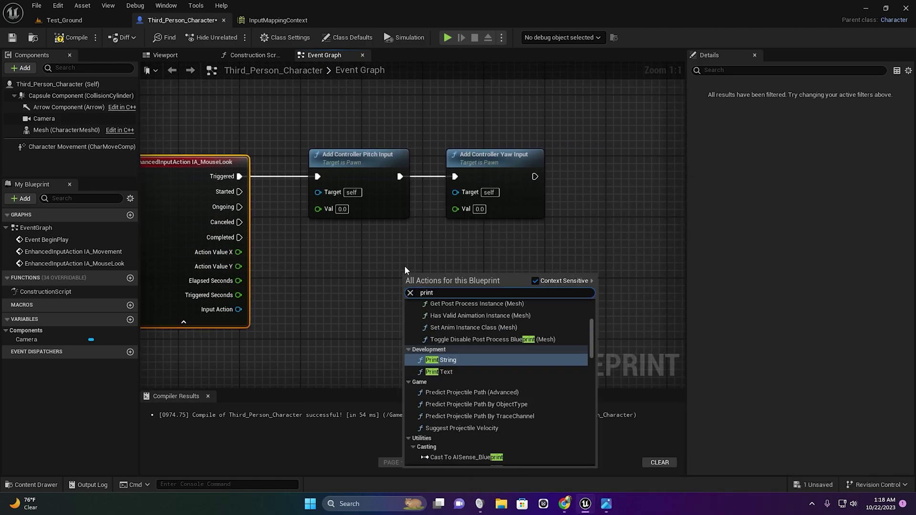
left_click(472, 359)
left_click_drag(448, 285, 613, 168)
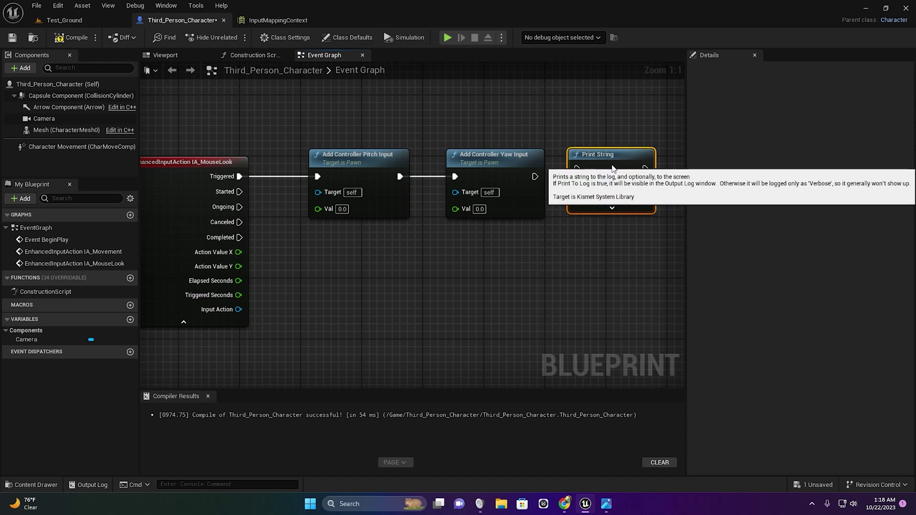
mouse_move(542, 168)
left_mouse_down()
mouse_move(527, 168)
mouse_move(580, 175)
mouse_move(527, 237)
mouse_move(245, 256)
left_mouse_up()
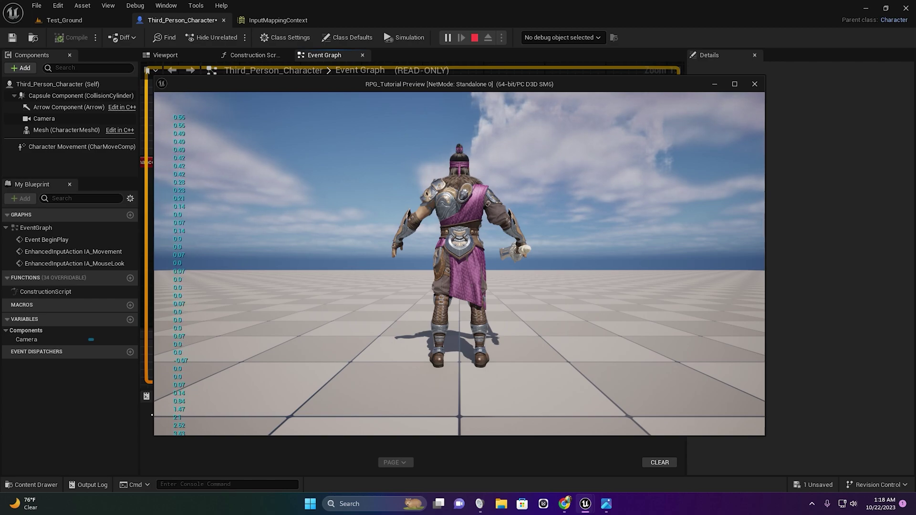
key("Escape")
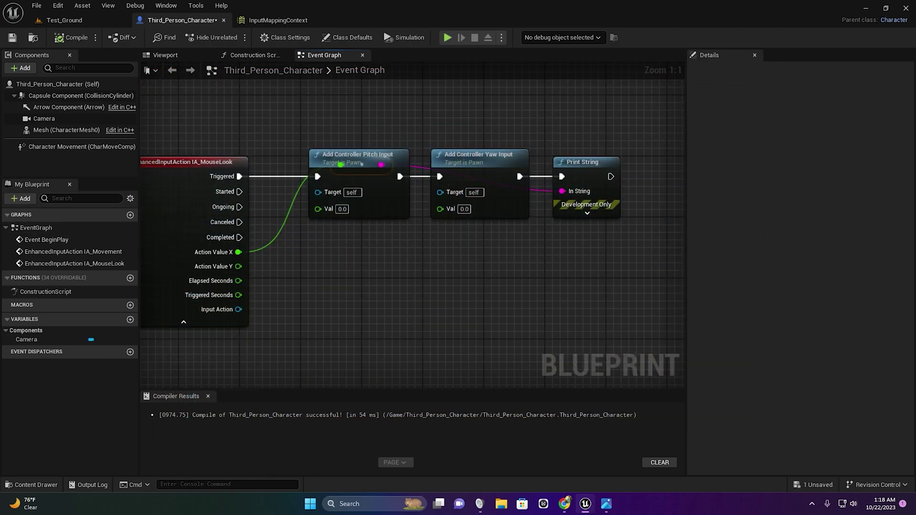
Switch the printed value to Action Value Y and play-test to watch it
left_click_drag(353, 173, 369, 281)
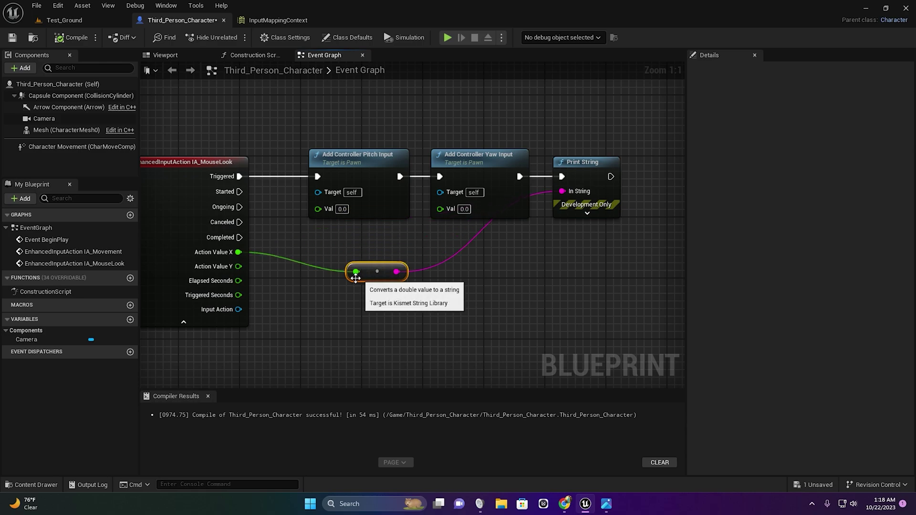
left_click_drag(238, 267, 356, 272)
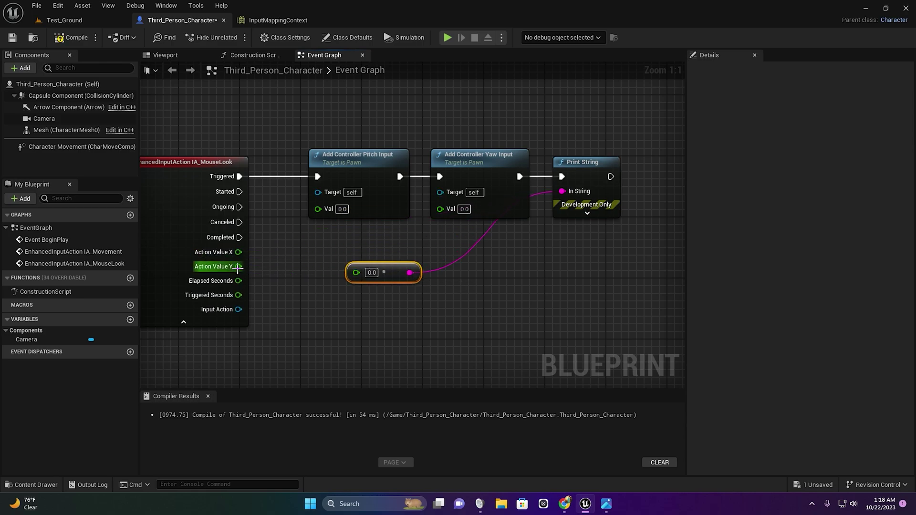
left_click(447, 37)
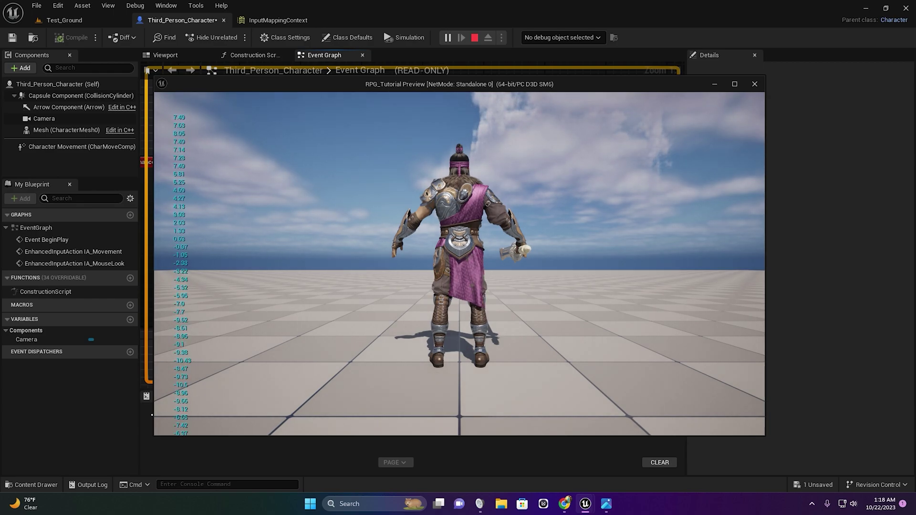
key("Escape")
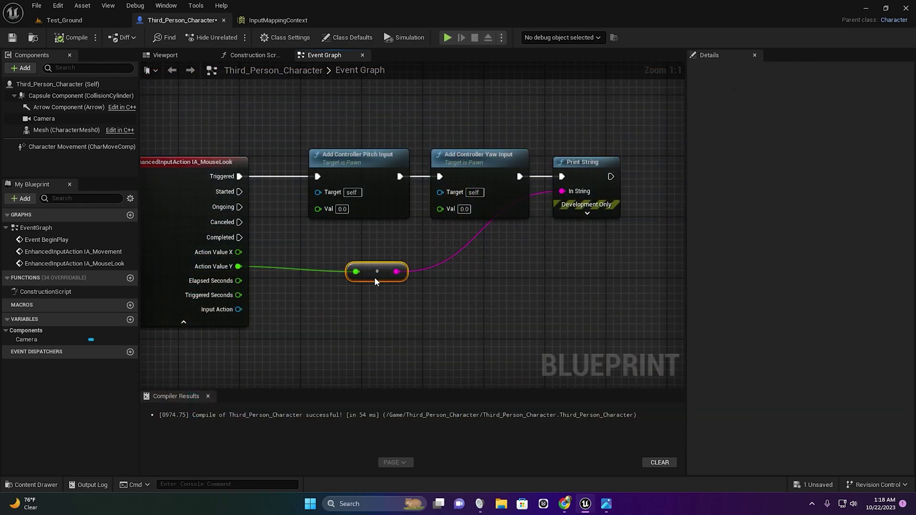
Delete the Print String node and test Action Value Y on the pitch input
left_click(580, 173)
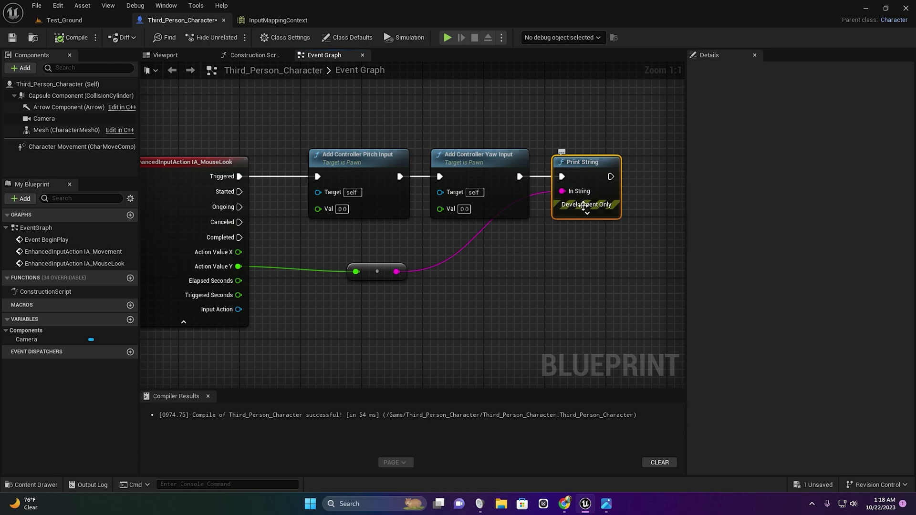
key("Delete")
left_click_drag(238, 266, 317, 209)
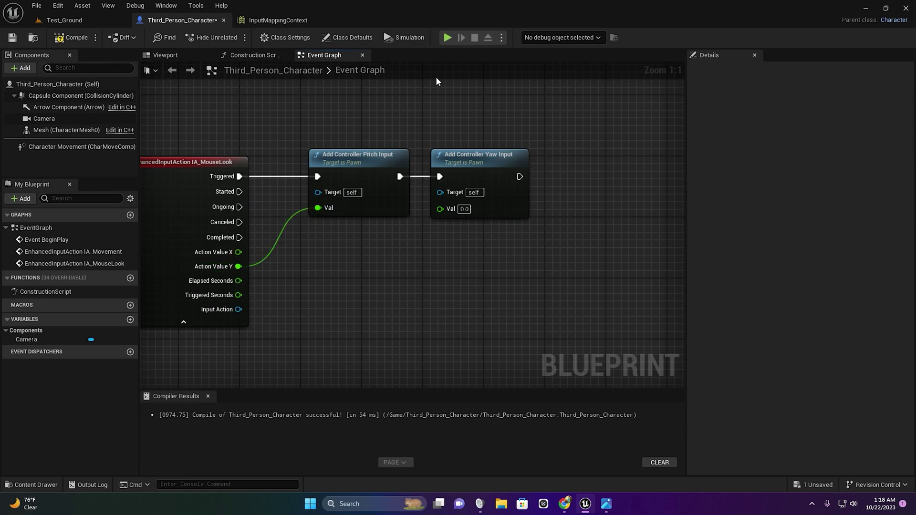
left_click(446, 40)
key("Escape")
Wire Action Value Y to yaw and X to pitch, play-testing the mouse look
left_click_drag(238, 266, 453, 210)
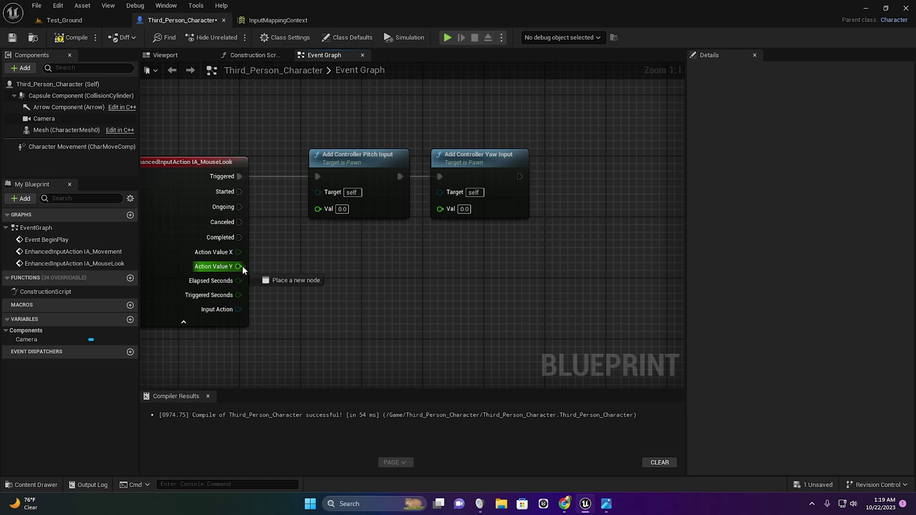
left_click(446, 41)
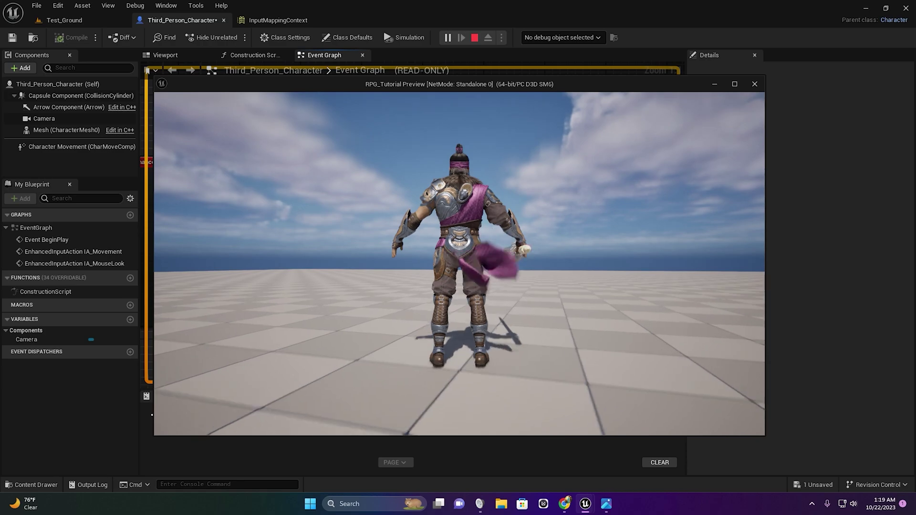
key("Escape")
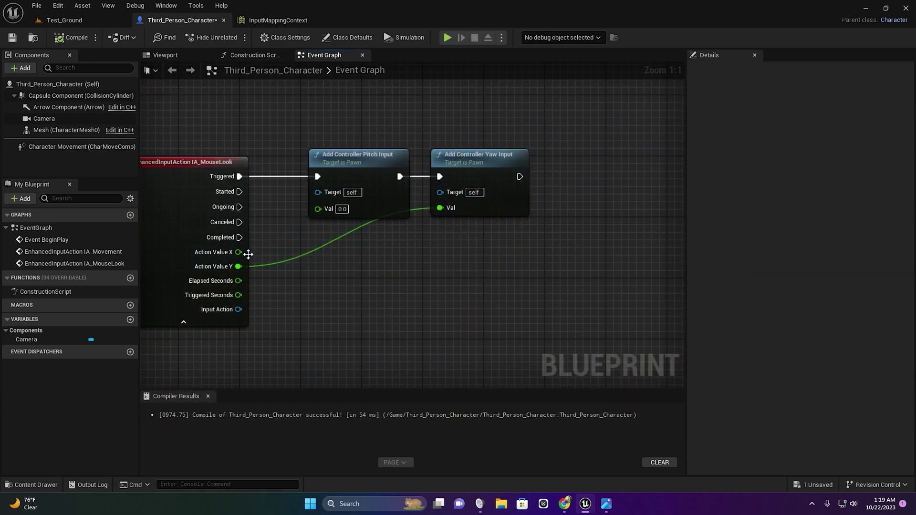
left_click_drag(248, 254, 317, 208)
left_click(451, 38)
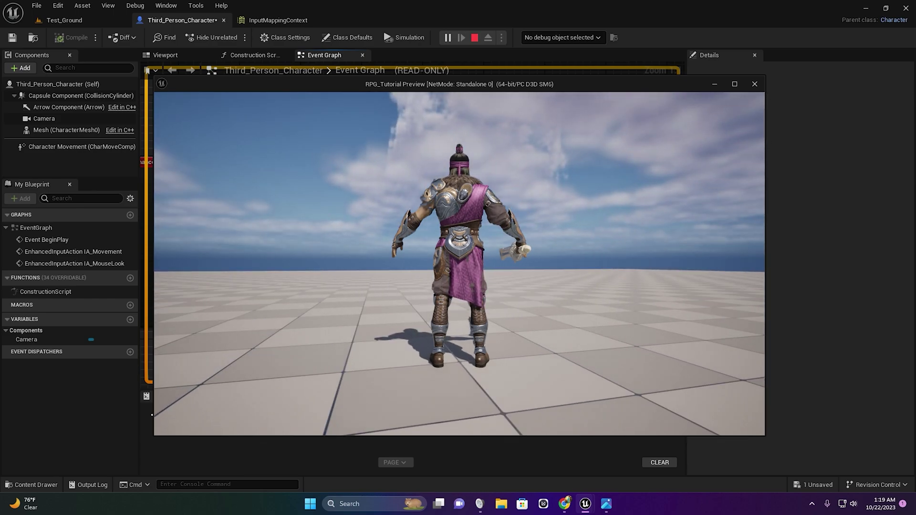
key("Escape")
Enable Use Pawn Control Rotation on the Camera component
left_click(166, 56)
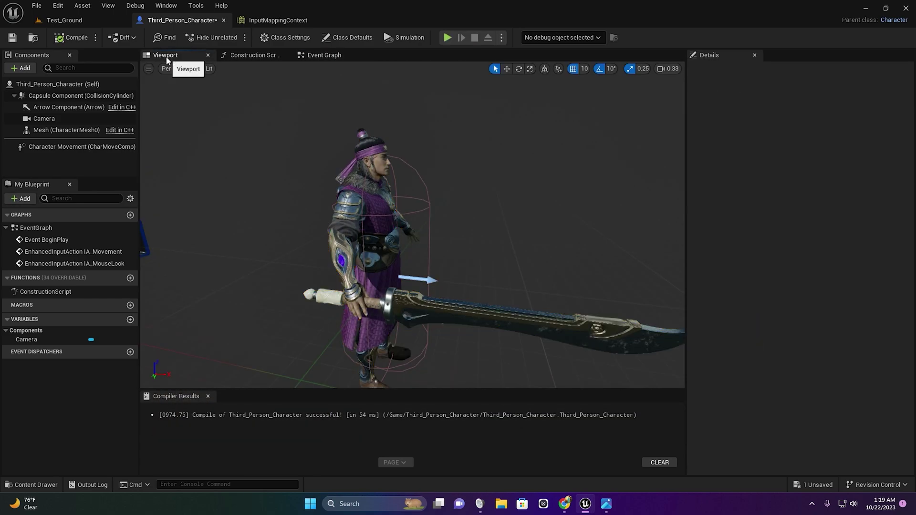
left_click(44, 118)
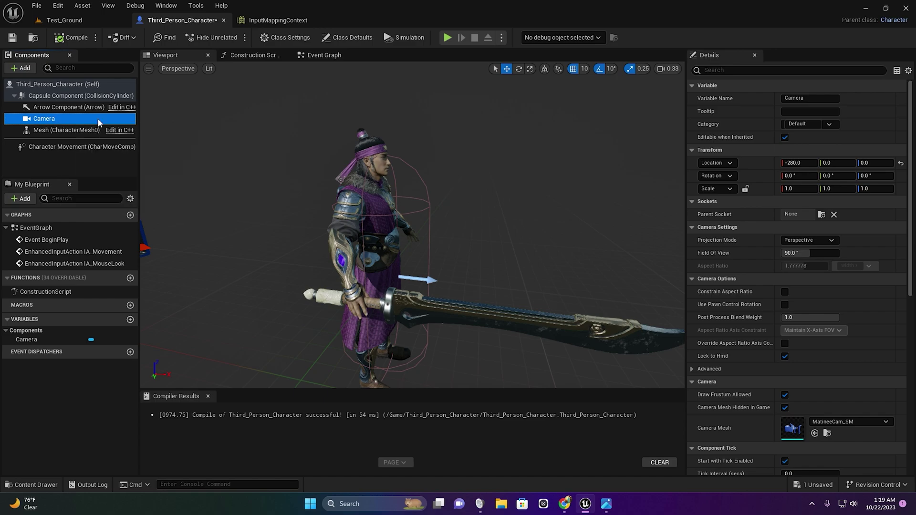
left_click(723, 71)
type("ro")
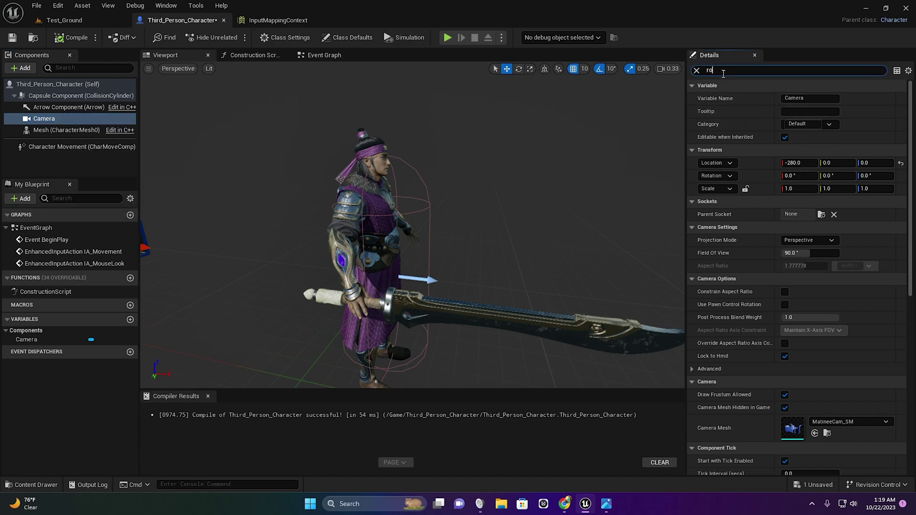
type("ta")
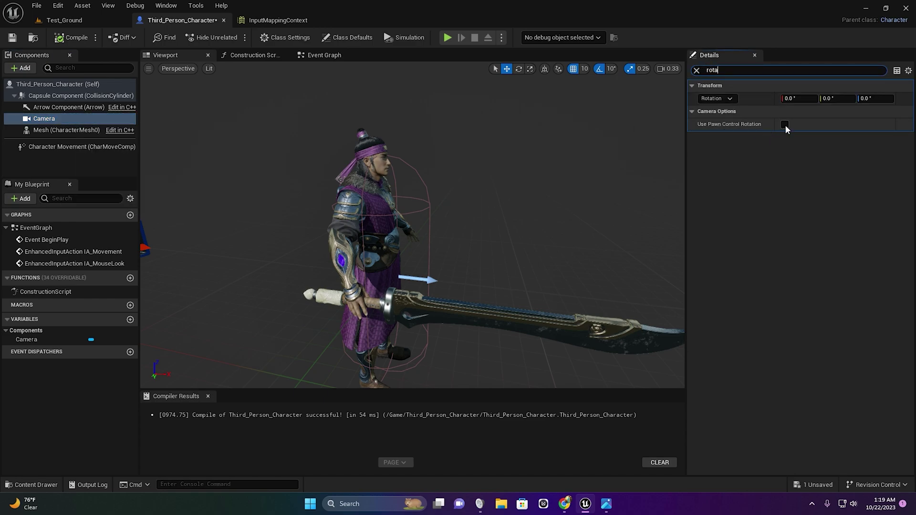
left_click(785, 124)
Play-test the pawn-rotation camera, then delete the Camera component and recompile
key("alt+p")
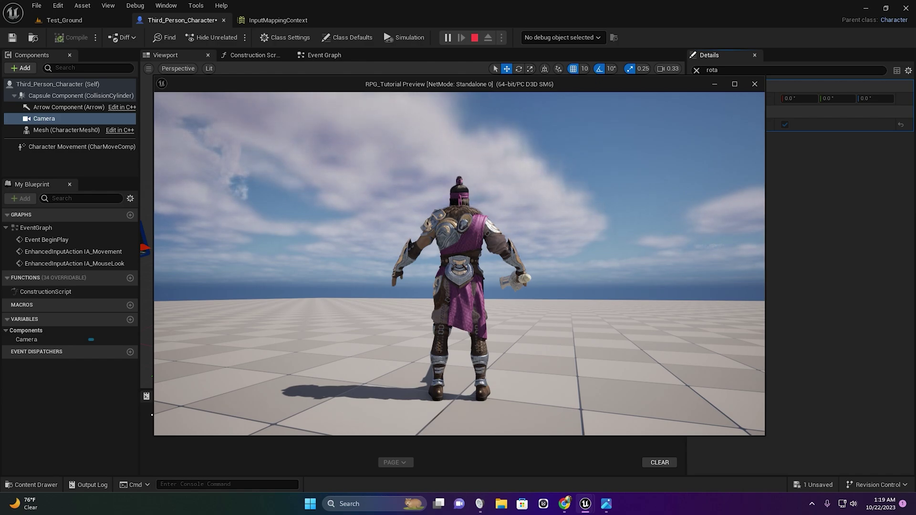
key("Escape")
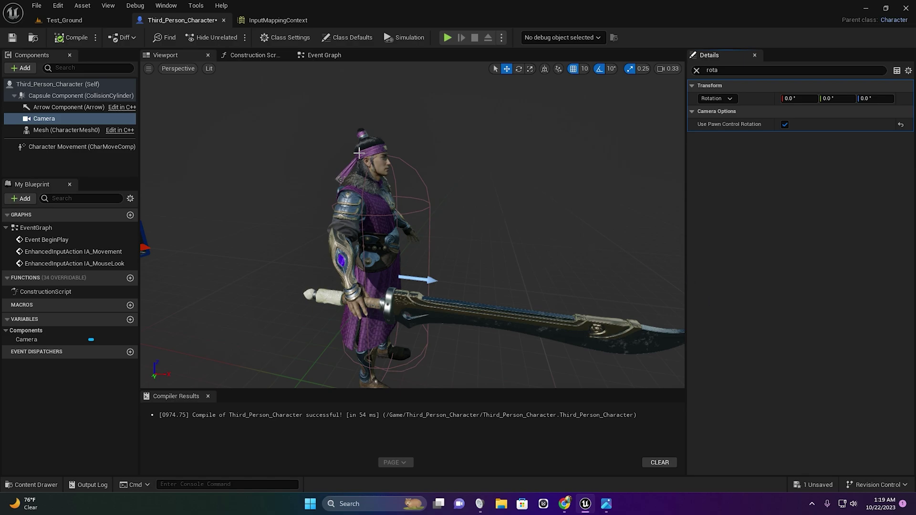
scroll(320, 210, "down", 5)
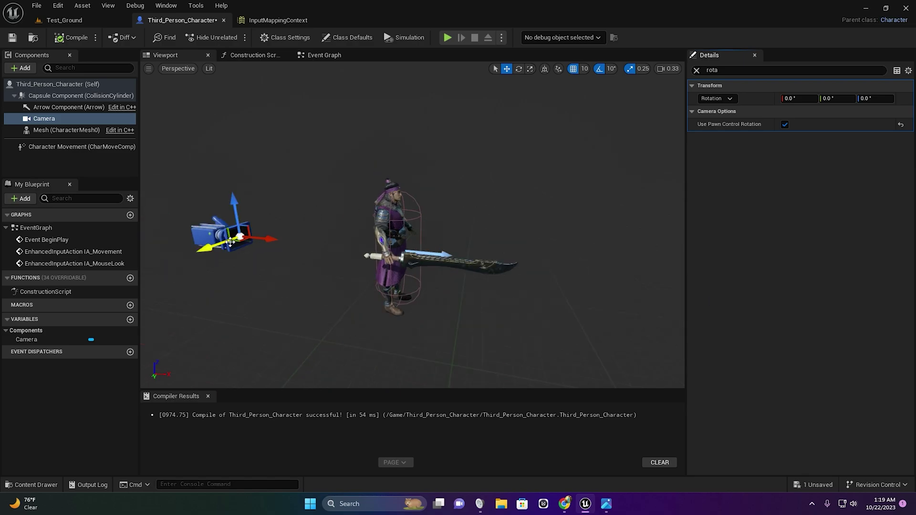
key("Delete")
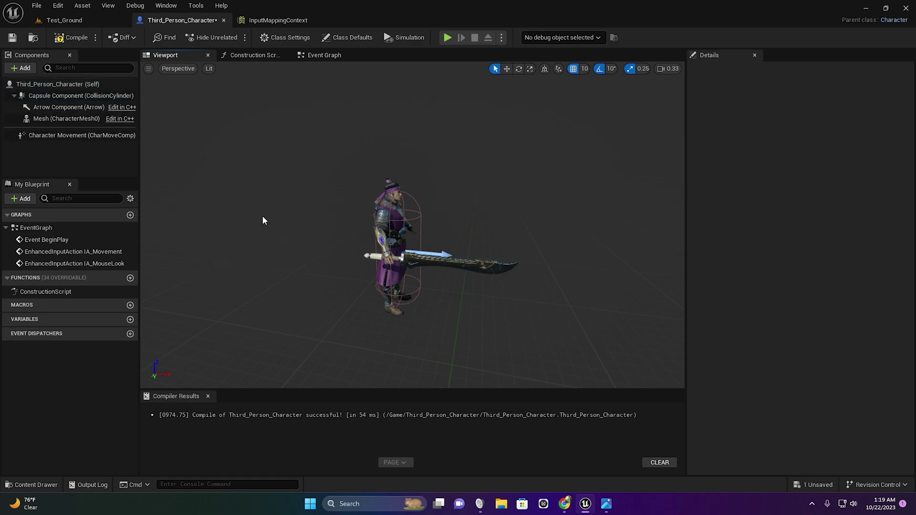
left_click(71, 42)
Add a SpringArm component to the character and switch to the Chrome image search
left_click(21, 68)
scroll(70, 179, "down", 3)
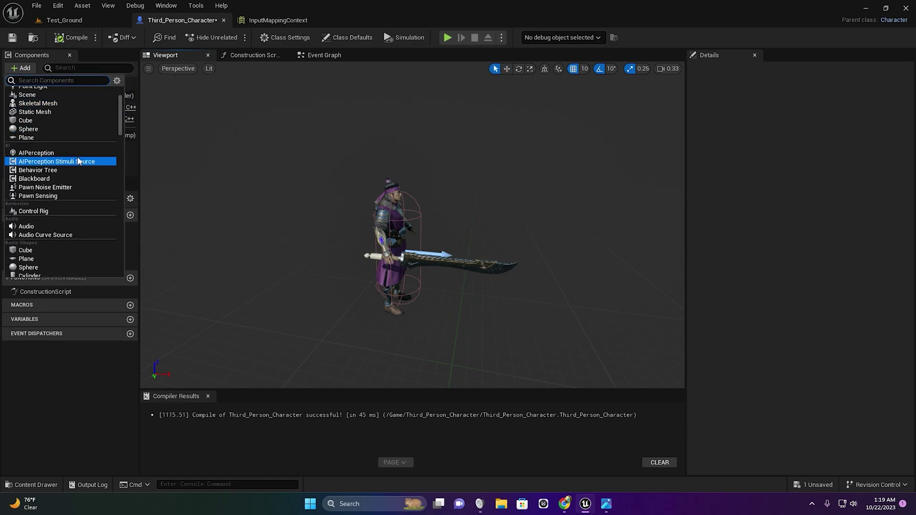
scroll(69, 179, "down", 3)
scroll(90, 154, "down", 2)
left_click(88, 224)
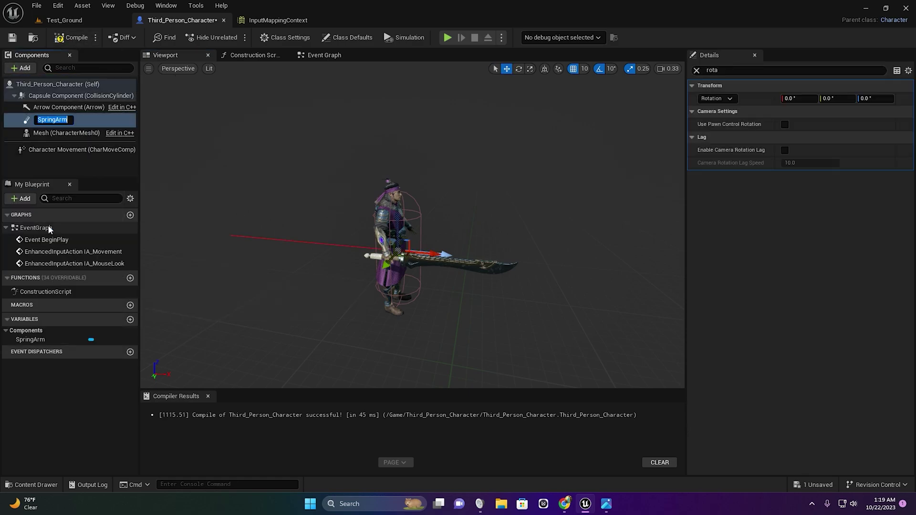
left_click(82, 169)
left_click(564, 502)
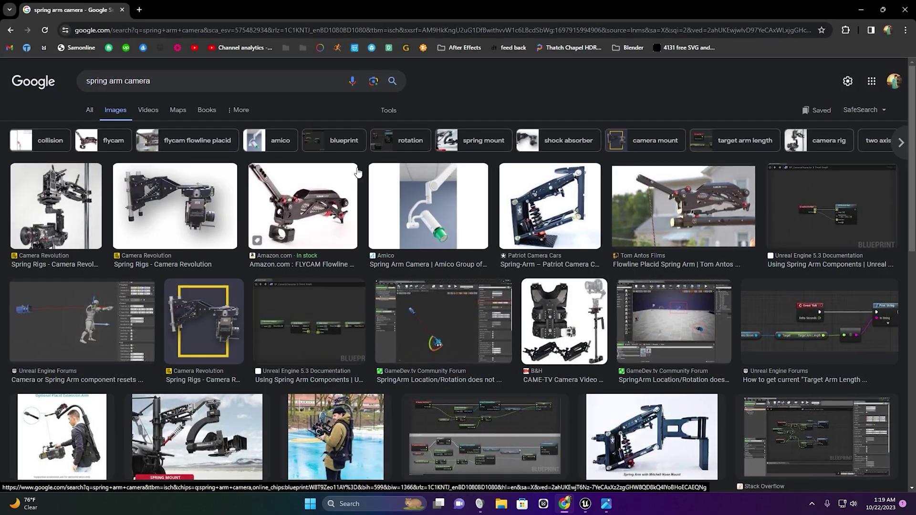
Preview the Flycam Flowline Placid and Unreal Engine Forums spring arm images, then return to Unreal
scroll(374, 195, "down", 5)
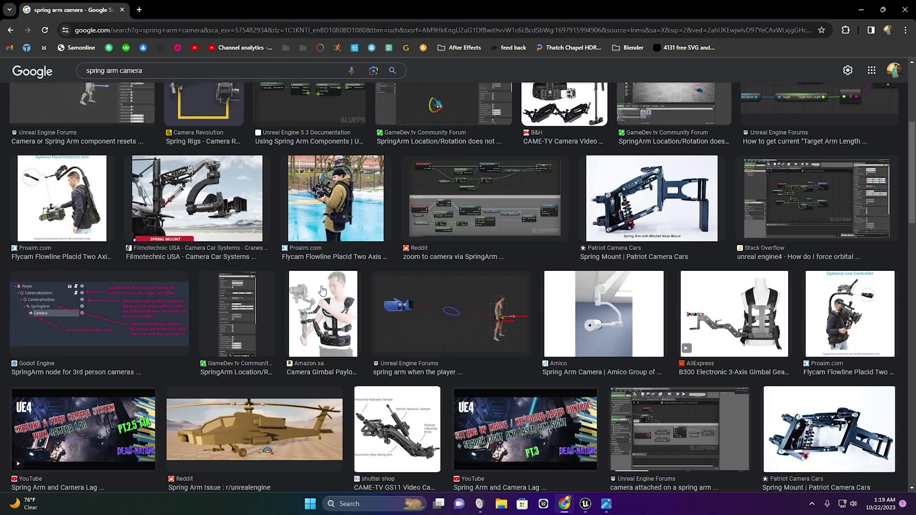
left_click(336, 194)
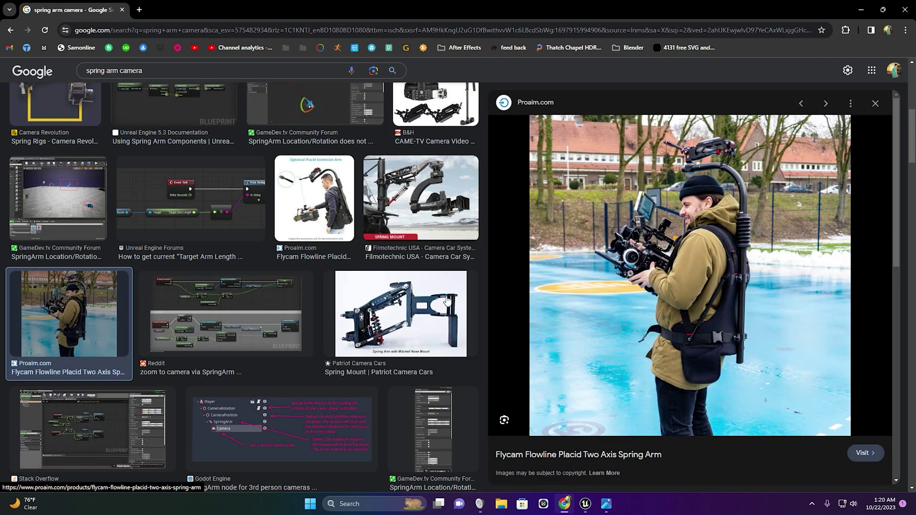
scroll(447, 300, "up", 5)
left_click(381, 303)
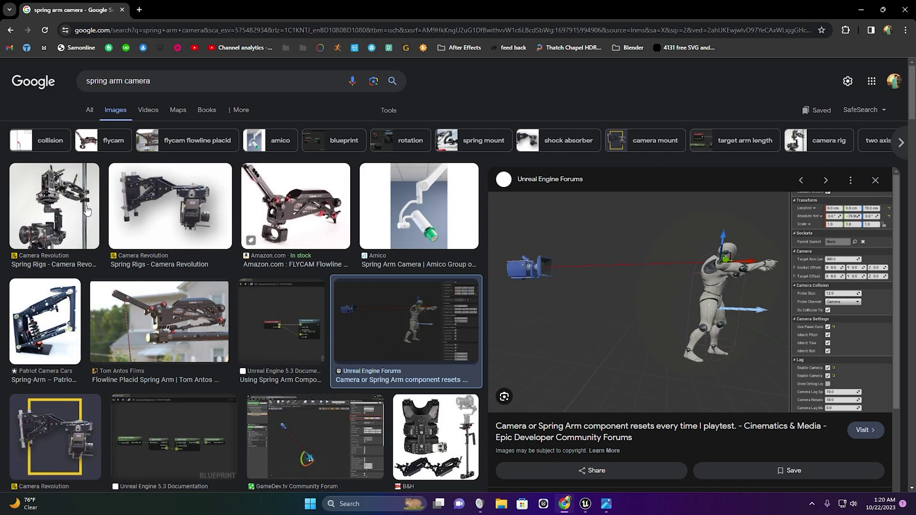
left_click(905, 9)
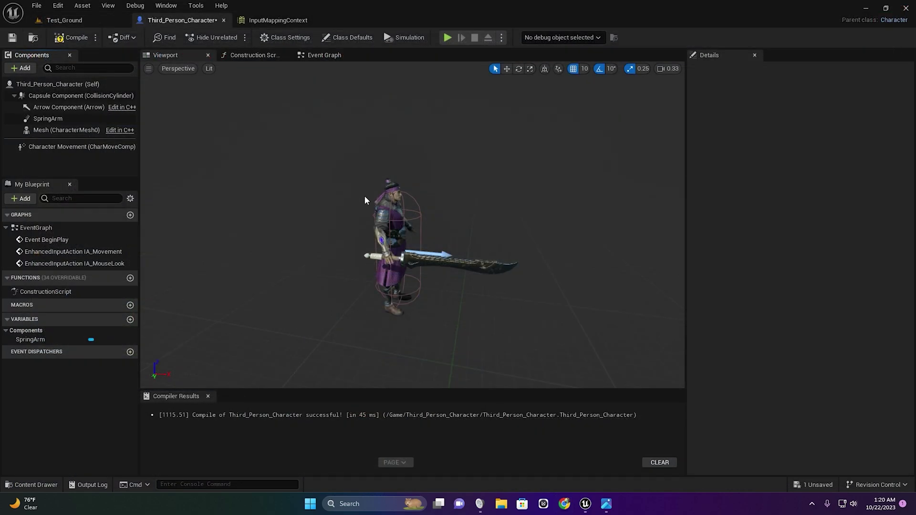
Add a Camera component as a child of the SpringArm
left_click(51, 119)
left_click(26, 68)
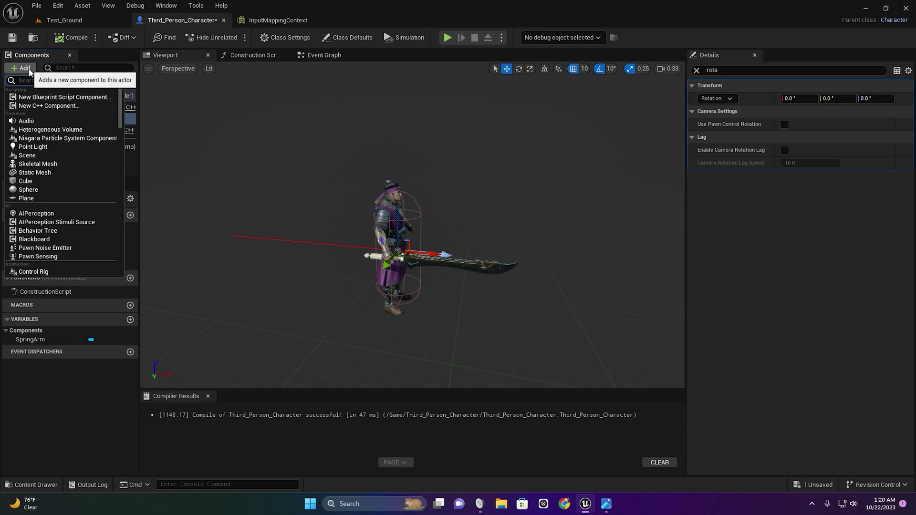
scroll(56, 191, "down", 5)
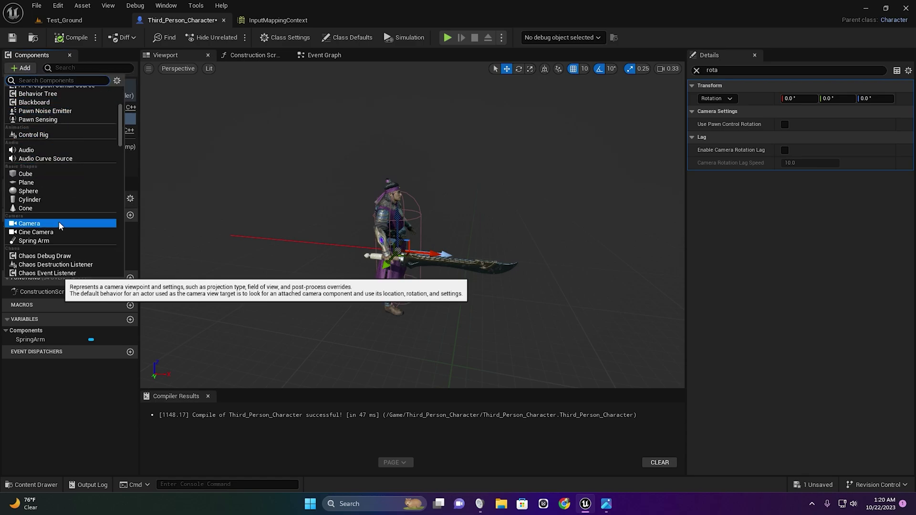
left_click(43, 219)
left_click(74, 170)
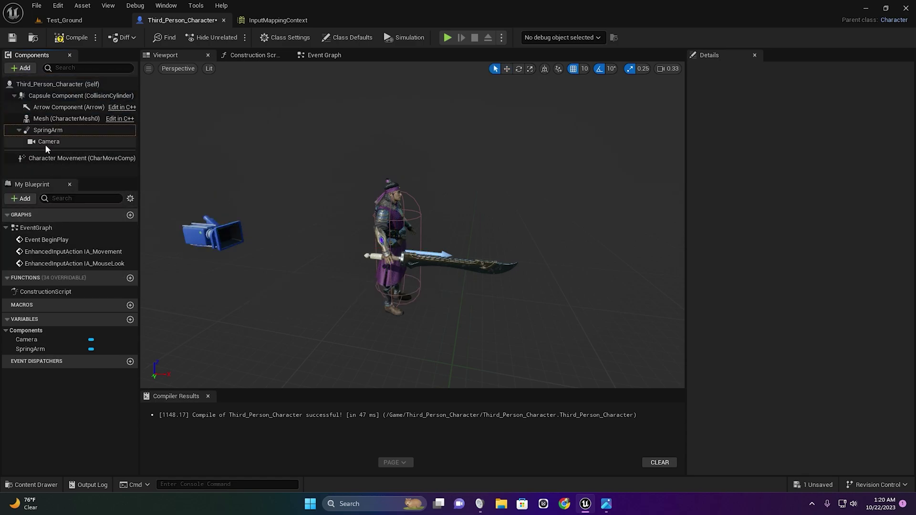
left_click(45, 143)
left_click_drag(45, 143, 46, 143)
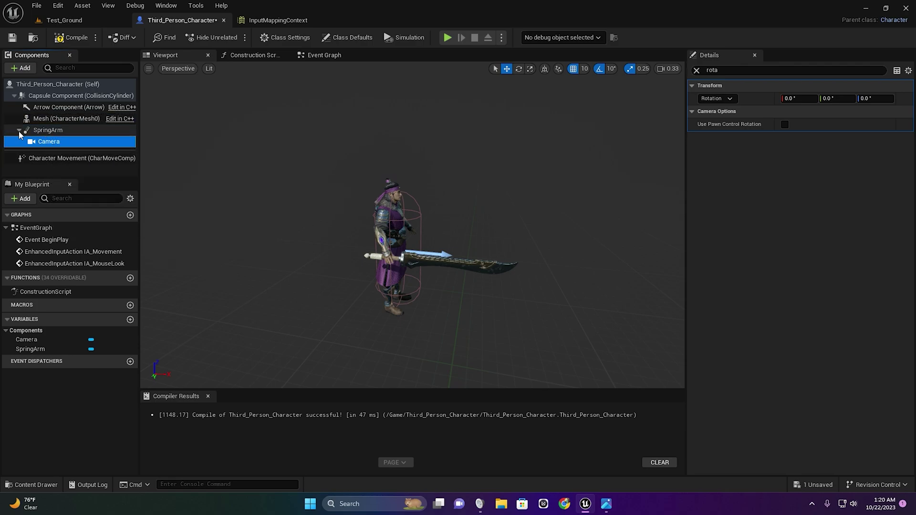
Check the Test_Ground level and InputMappingContext asset, then reselect the new Camera in the blueprint
left_click(71, 21)
left_click(280, 21)
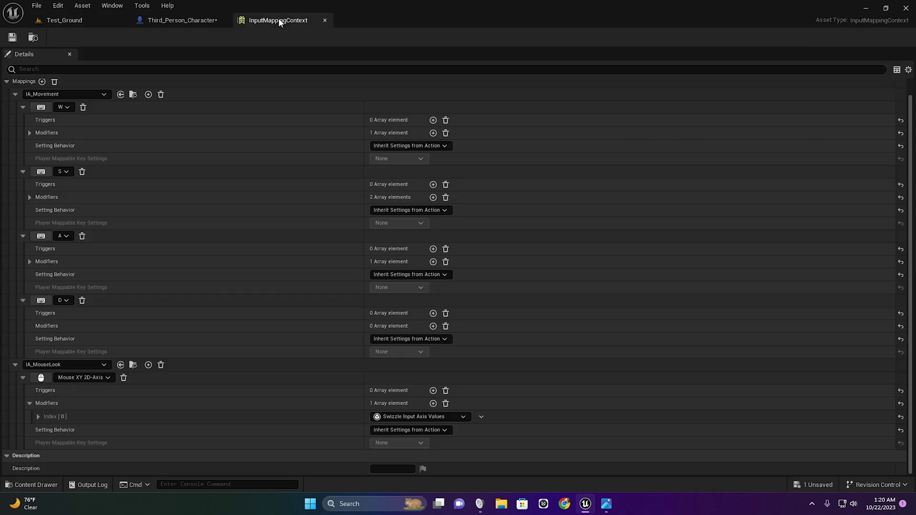
key("ctrl+Tab")
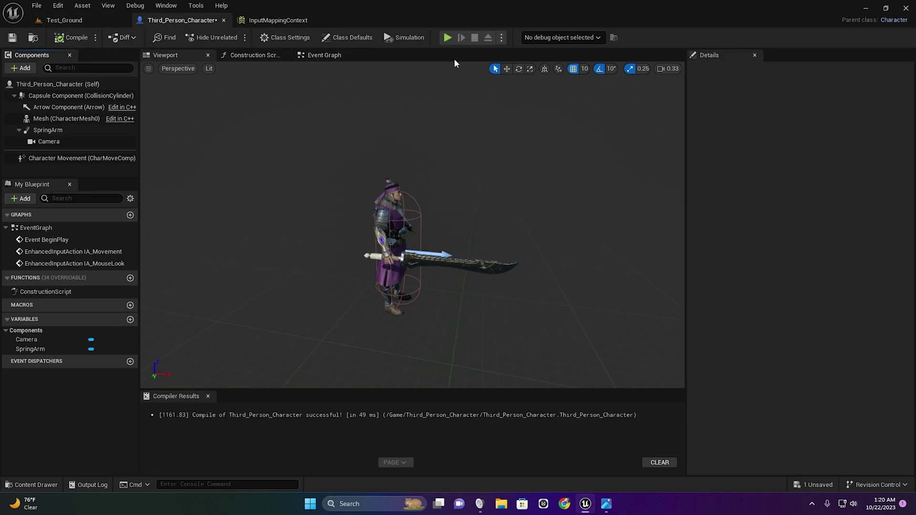
left_click(46, 142)
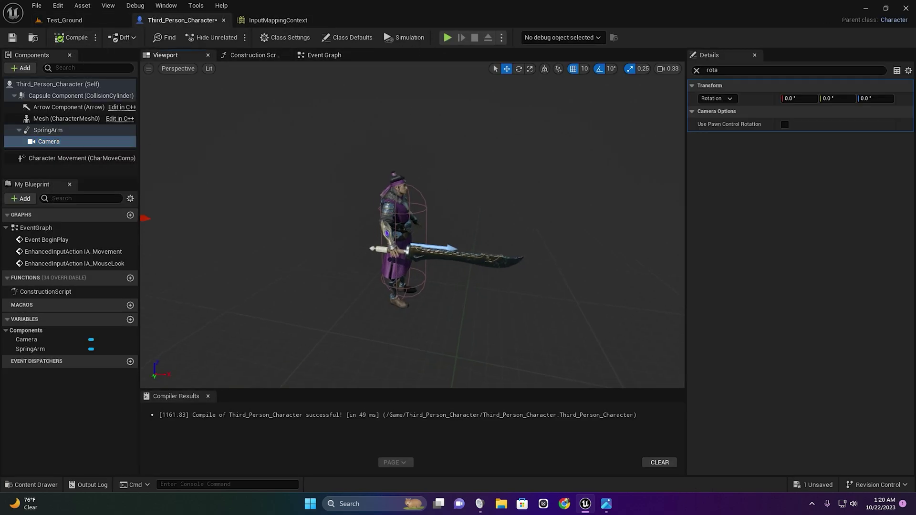
Set the SpringArm's Target Arm Length to 250 and reset the Camera's location to zero
left_click(72, 130)
left_click(696, 70)
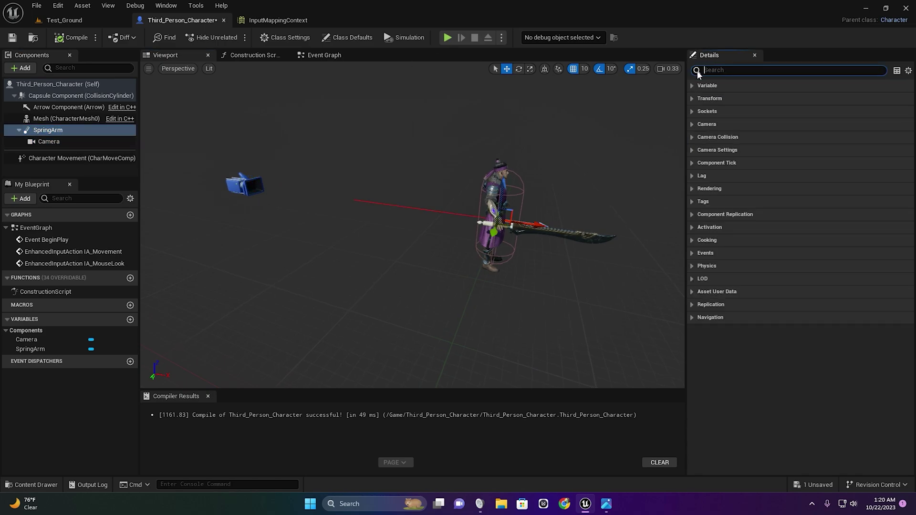
left_click(94, 130)
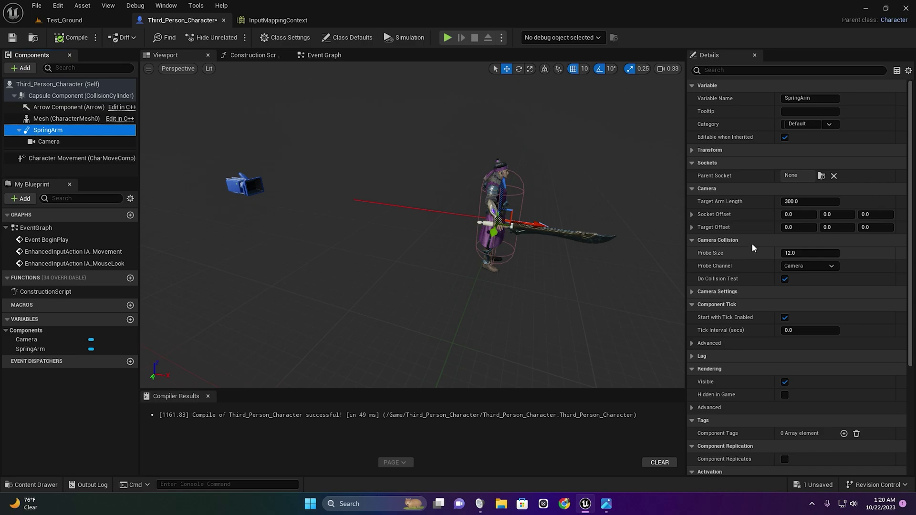
left_click(794, 202)
type("250")
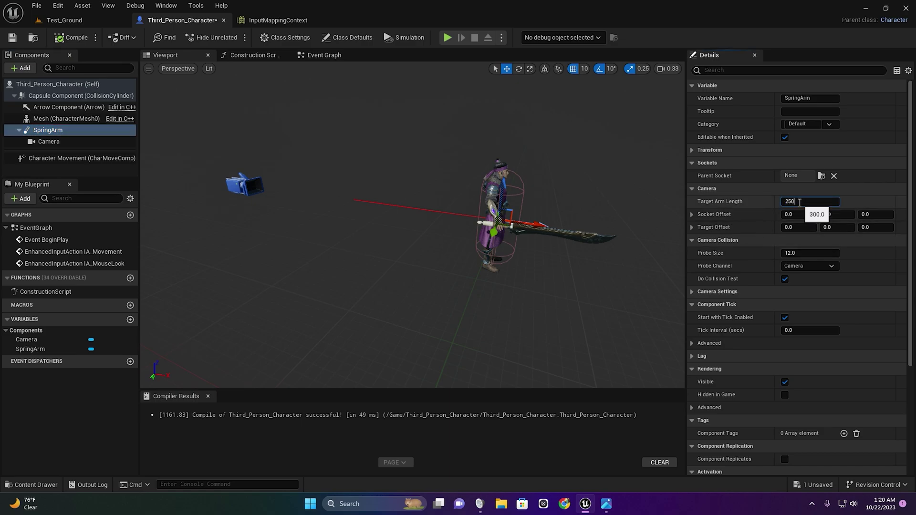
key("Return")
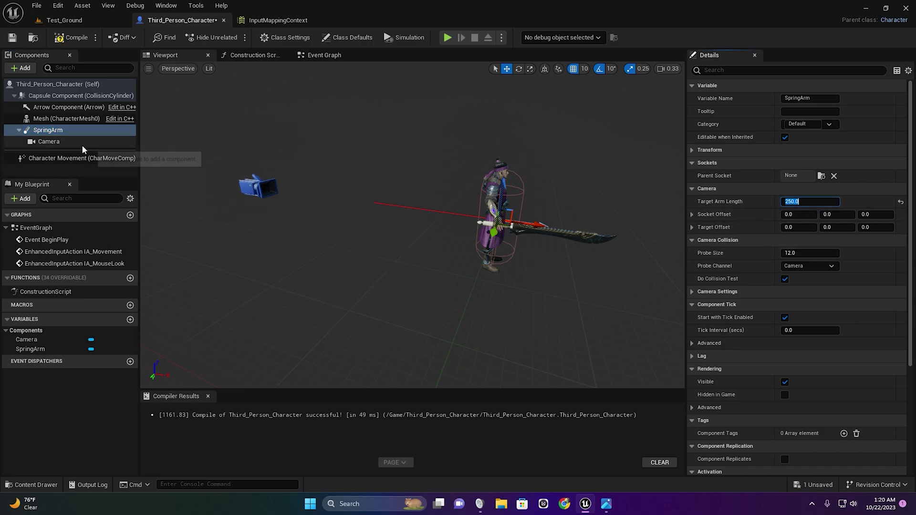
left_click(77, 142)
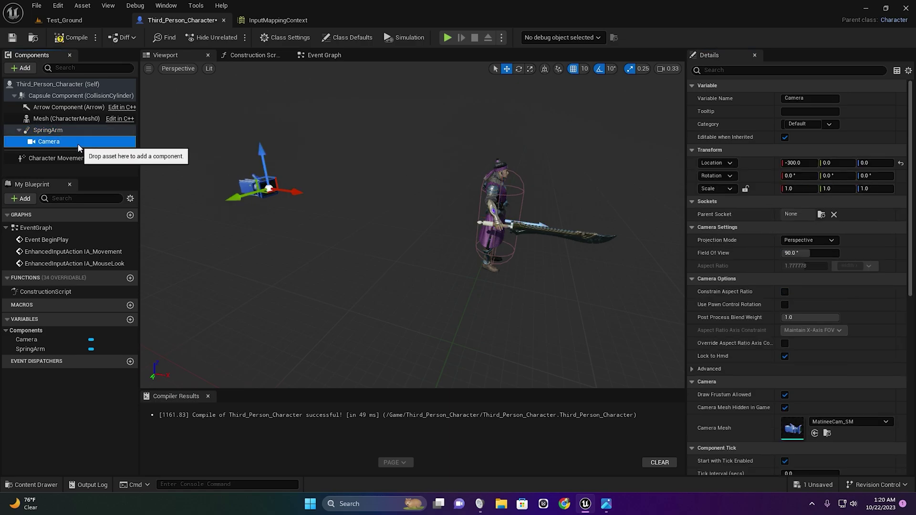
left_click(900, 163)
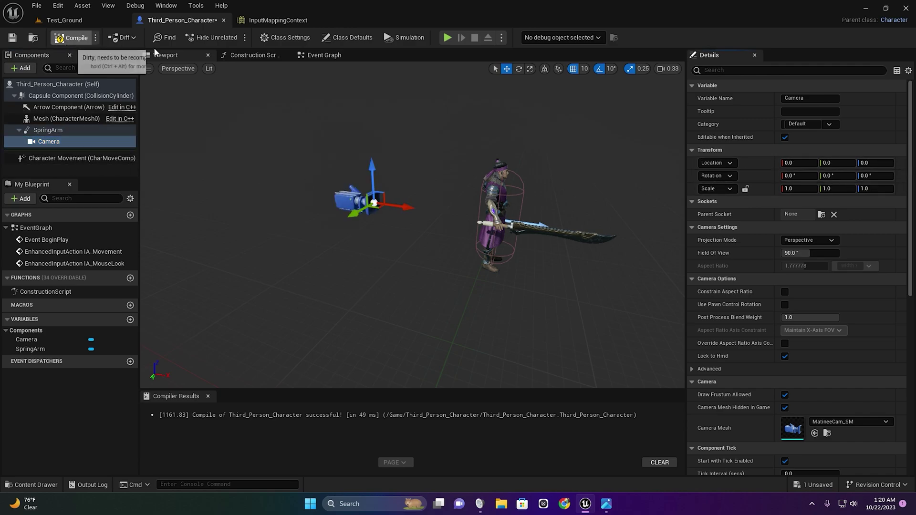
Play-test, enable Use Pawn Control Rotation on the SpringArm, and play-test the mouse-look camera again
left_click(447, 37)
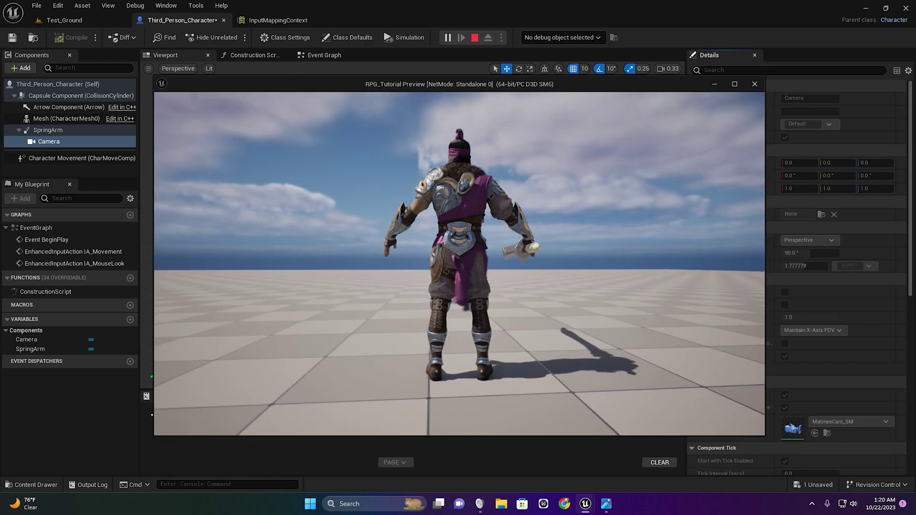
key("Escape")
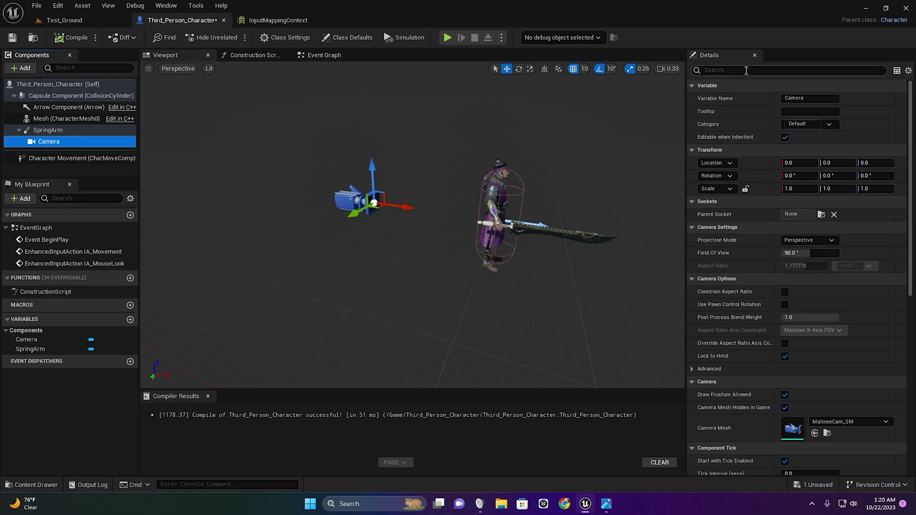
left_click(789, 70)
type("rota")
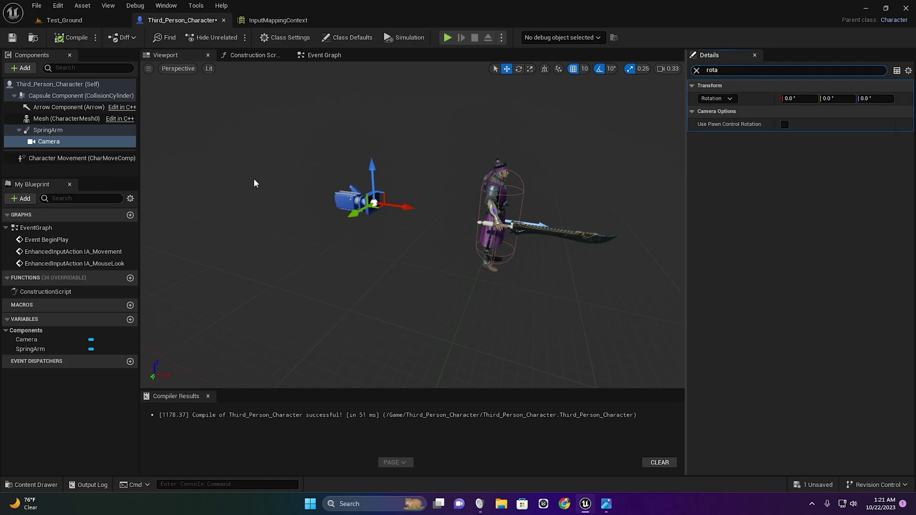
left_click(42, 132)
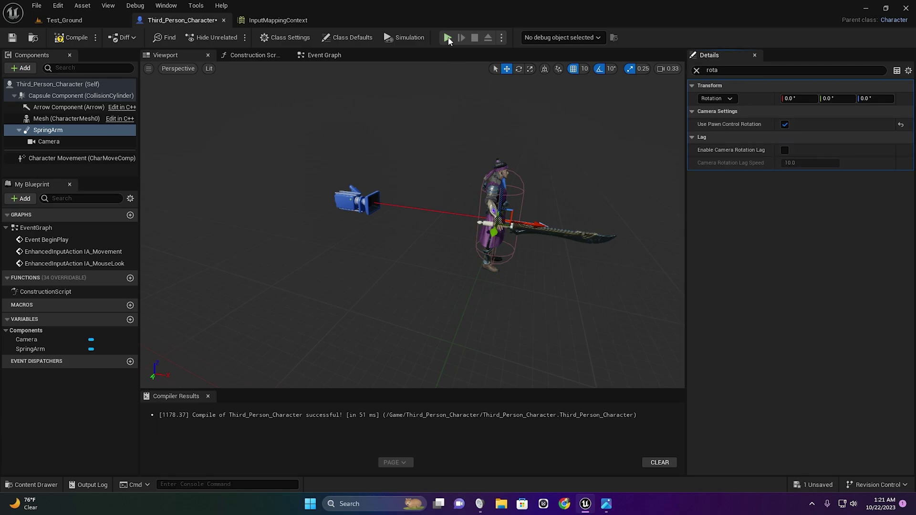
left_click(447, 38)
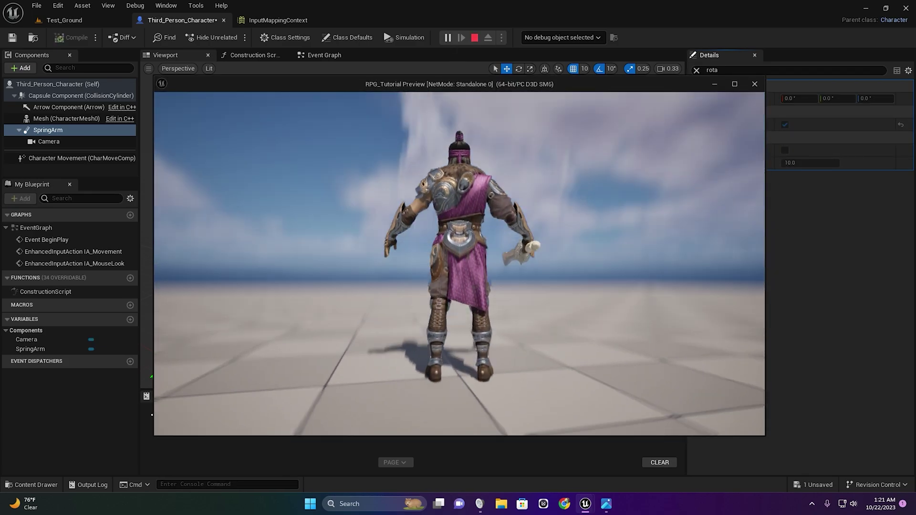
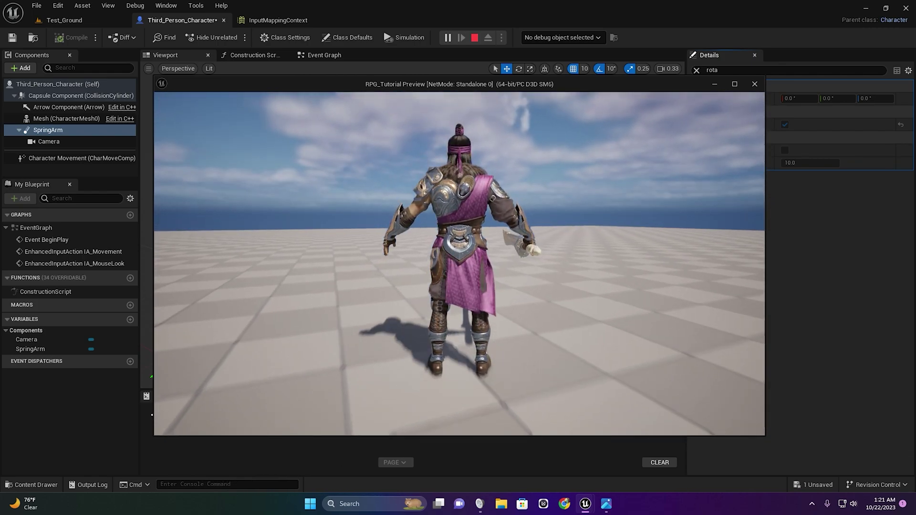
Stop the preview and add a second modifier, Negate, to IA_MouseLook in the InputMappingContext
key("Escape")
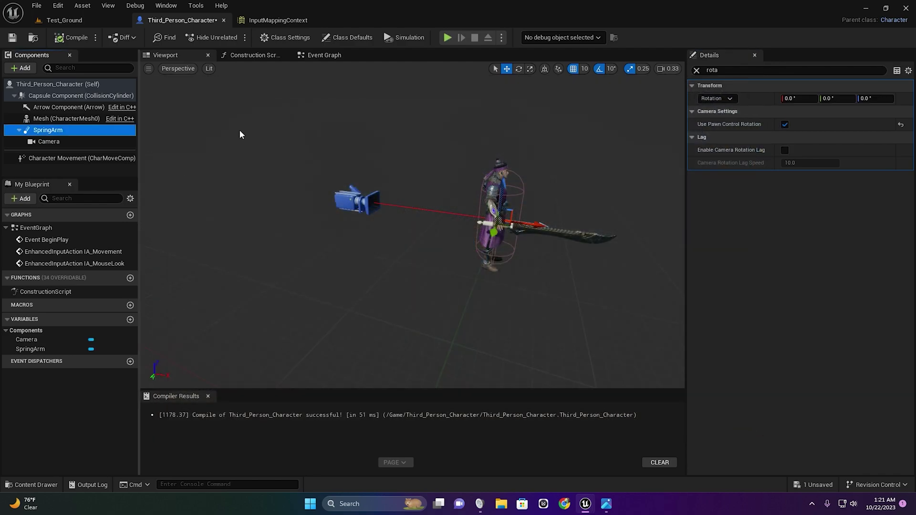
left_click(280, 22)
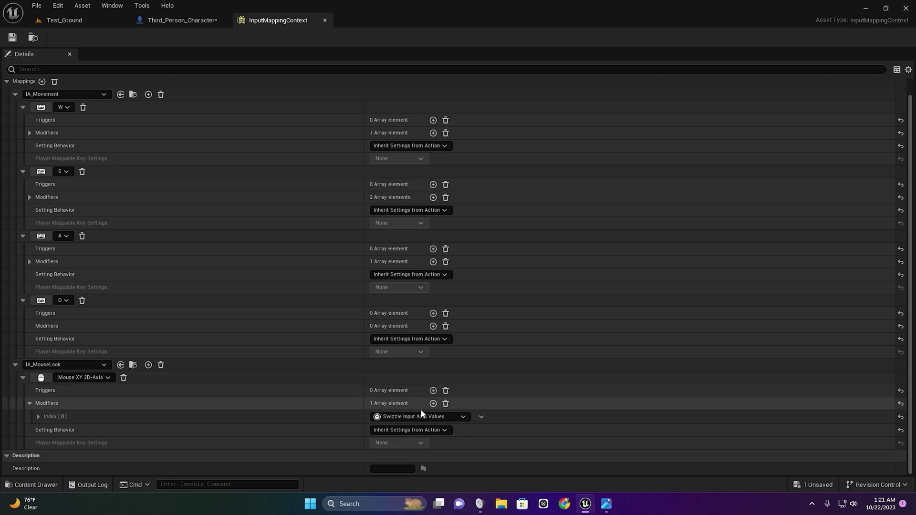
left_click(433, 403)
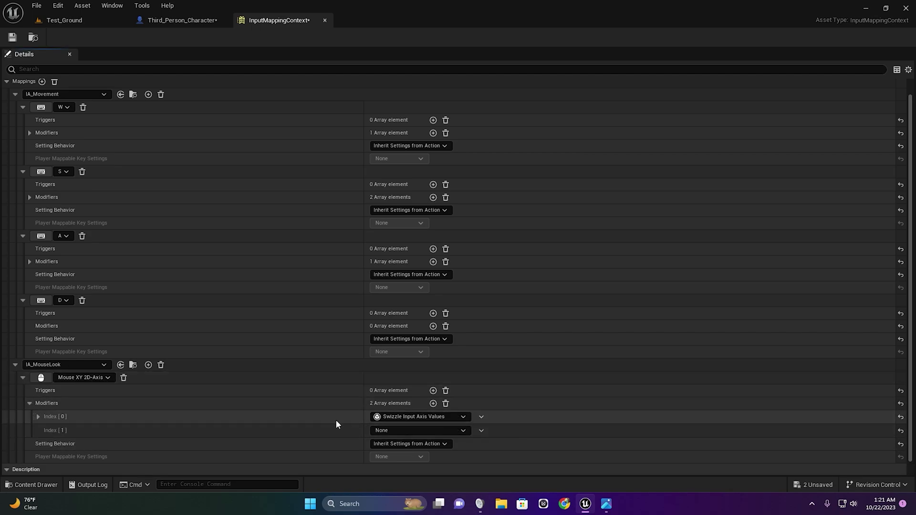
left_click(434, 417)
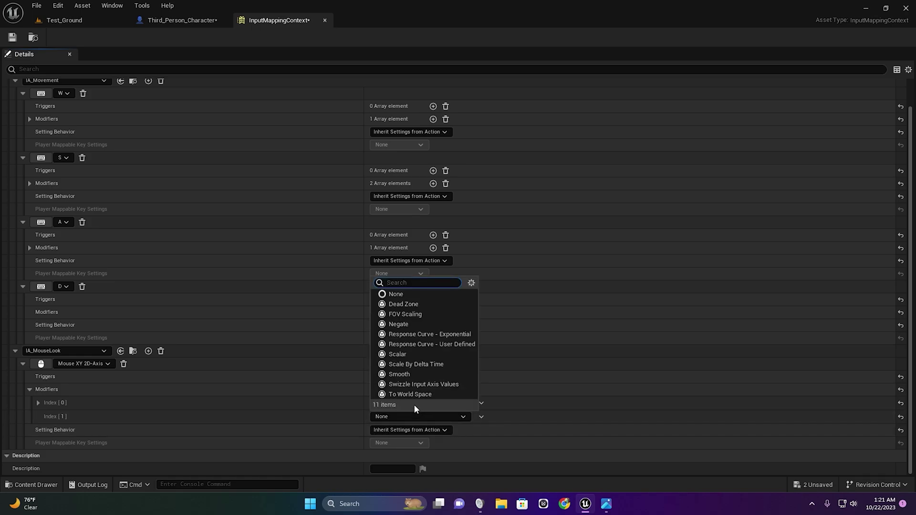
left_click(401, 324)
Restrict the Negate modifier to the X axis by clearing Y and Z, then playtest
left_click(37, 417)
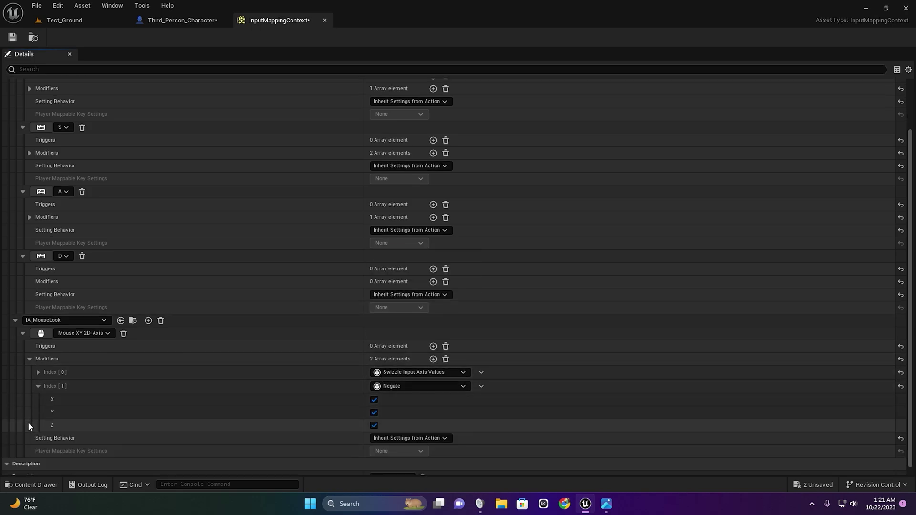
left_click(374, 425)
left_click(373, 413)
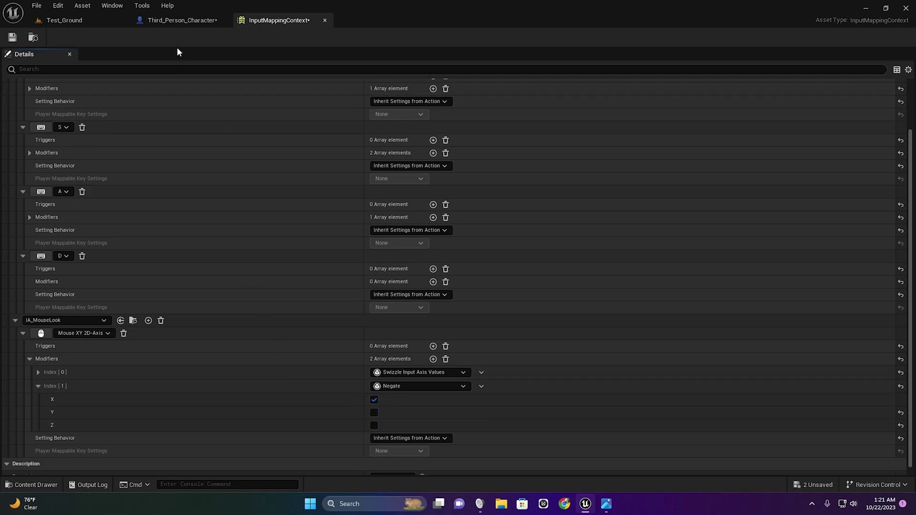
left_click(182, 20)
left_click(450, 38)
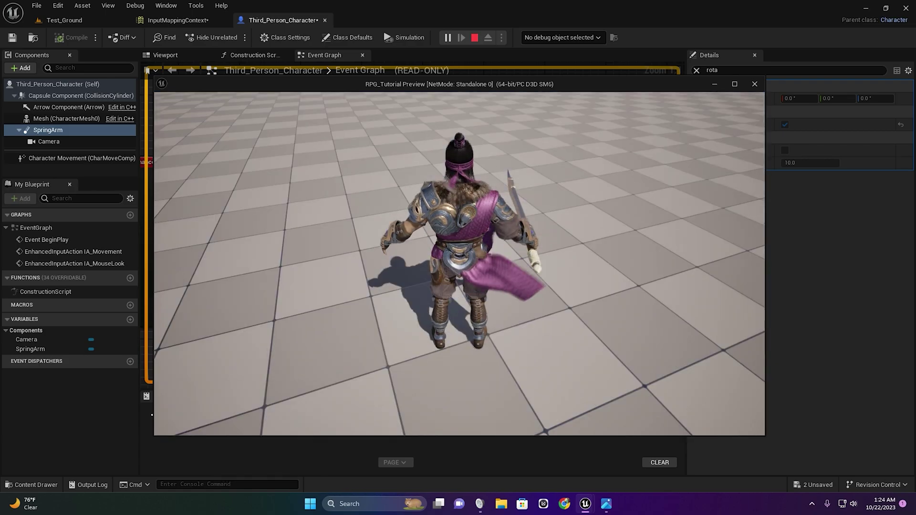
End the inverted mouse-look test by closing the Standalone preview with Esc
key("Escape")
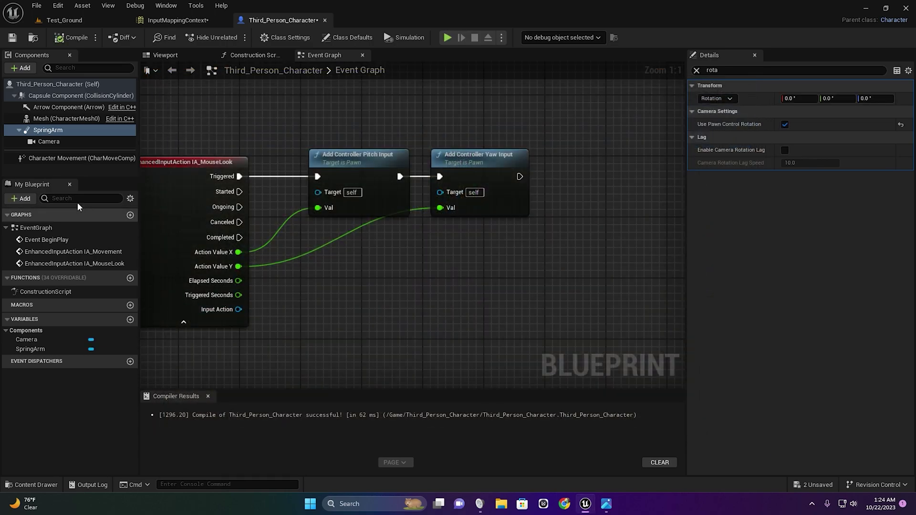
Filter the character's Details for the rotation settings, then playtest character turning twice with Alt+P
left_click(166, 56)
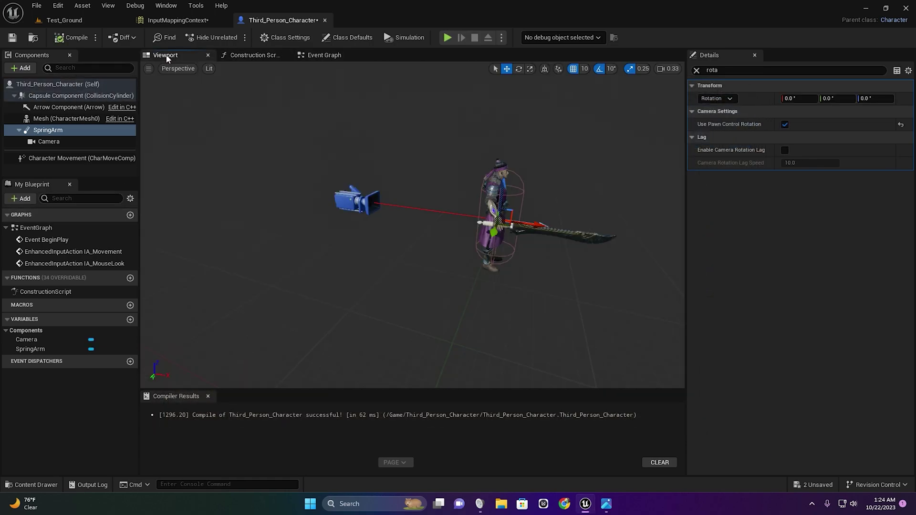
left_click(697, 70)
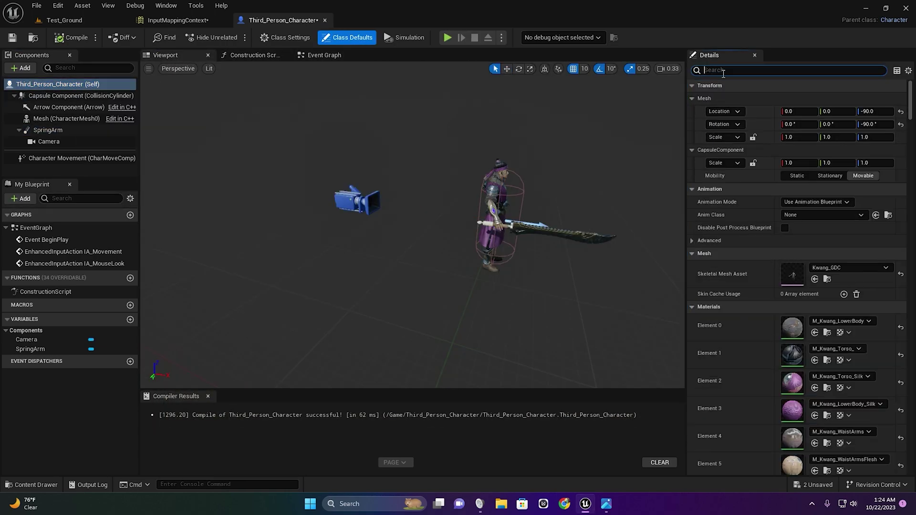
type("rota")
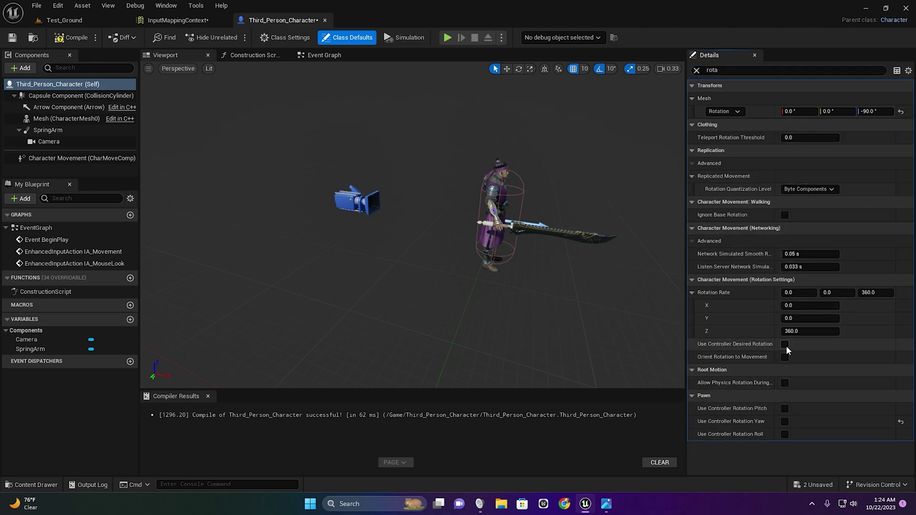
key("alt+p")
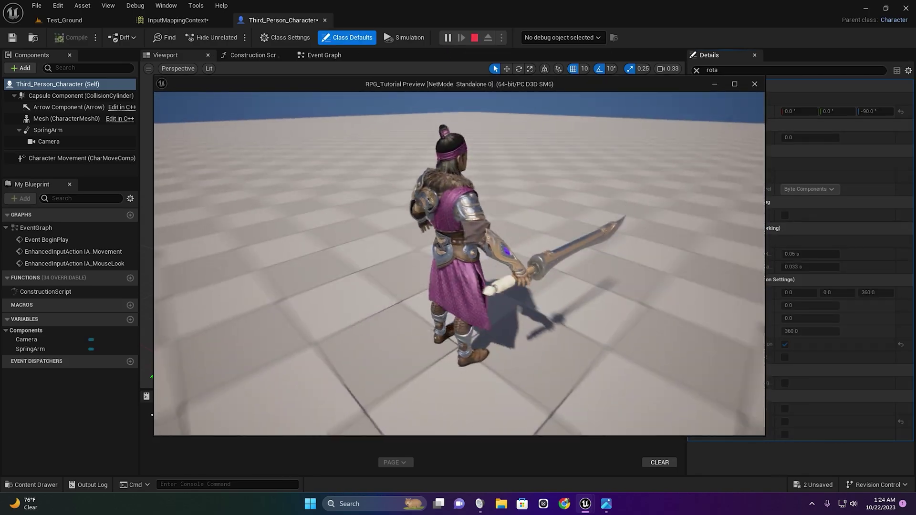
key("Escape")
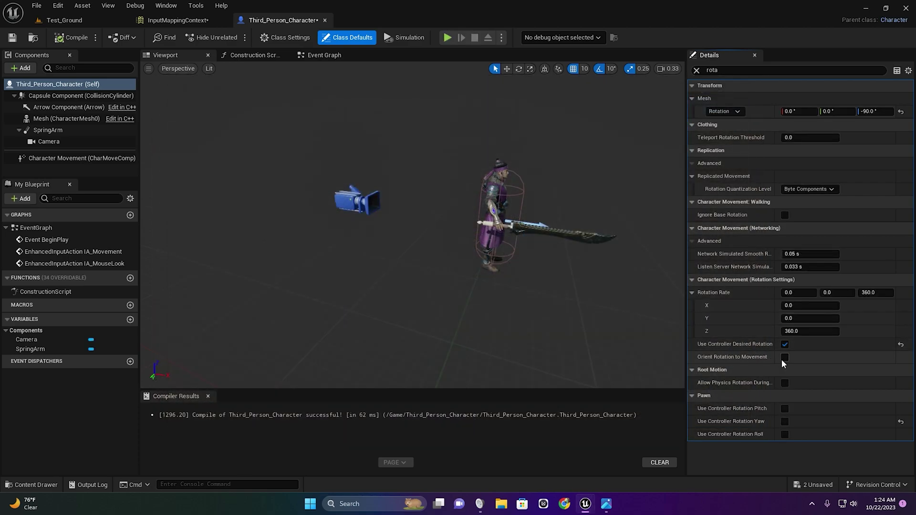
key("alt+p")
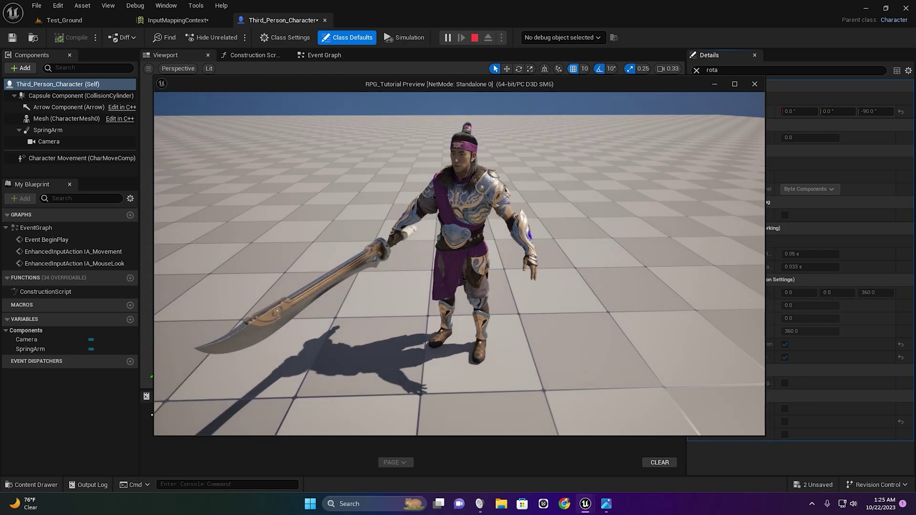
Stop the play session and bring the character's input event nodes into view in the Event Graph
key("Escape")
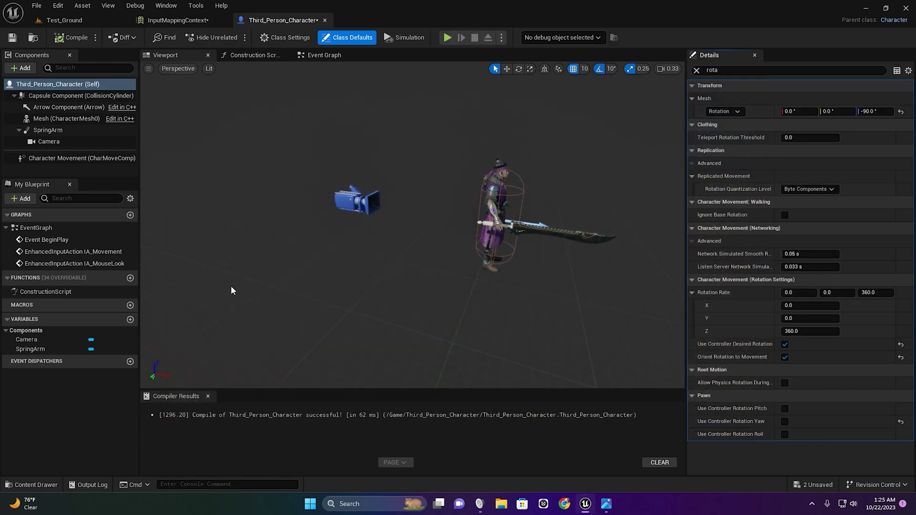
left_click(316, 57)
right_click_drag(288, 371, 419, 285)
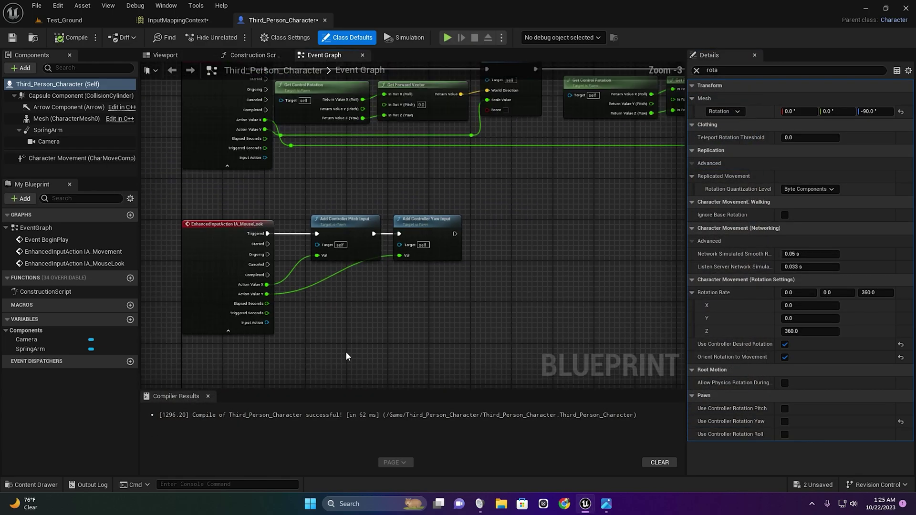
Create a new Input Action named IA_Jump in the Content/Input folder
left_click(32, 484)
left_click(258, 383)
right_click(244, 445)
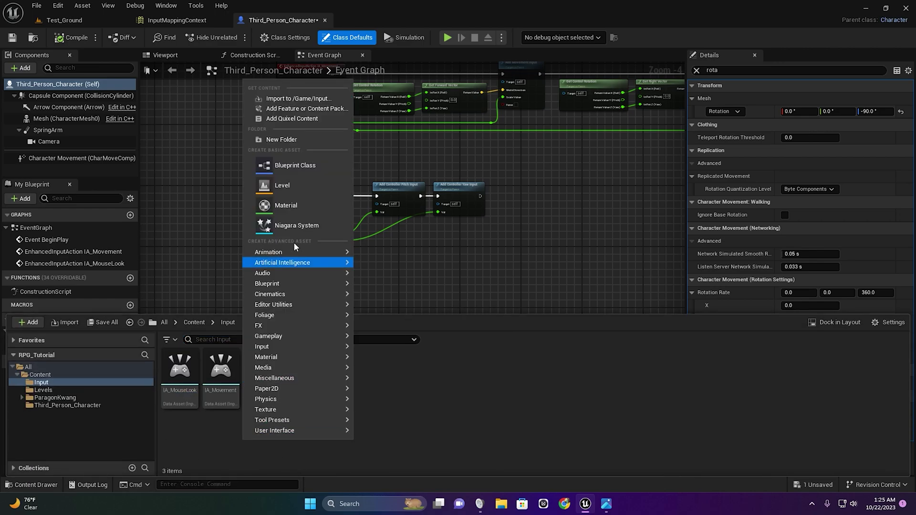
mouse_move(283, 337)
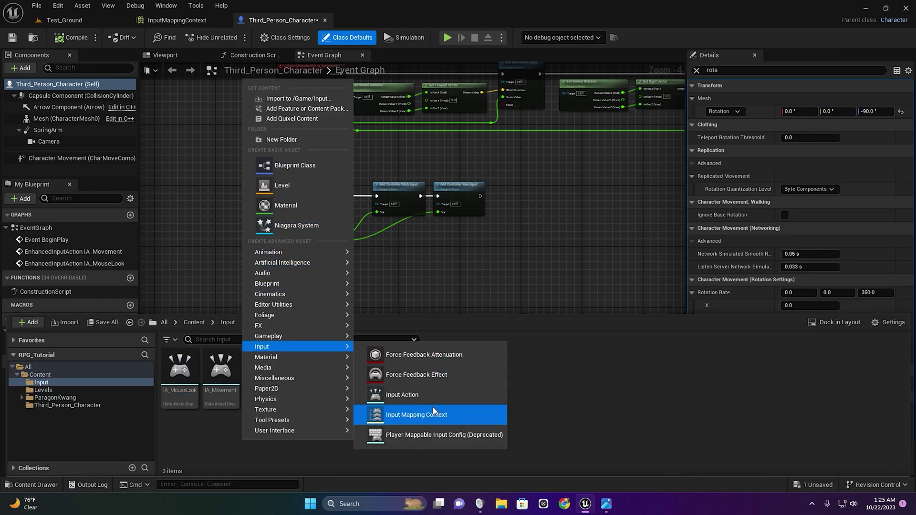
left_click(418, 396)
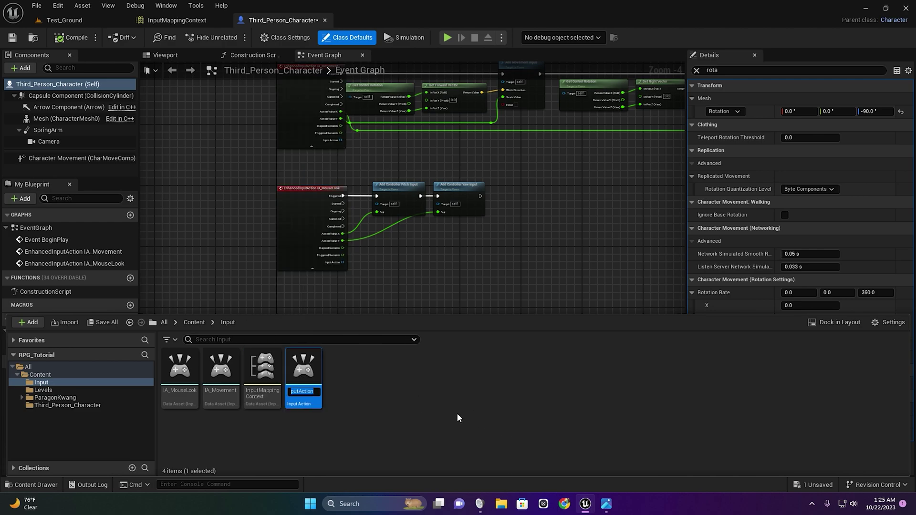
type("IA_")
type("Jump")
key("Return")
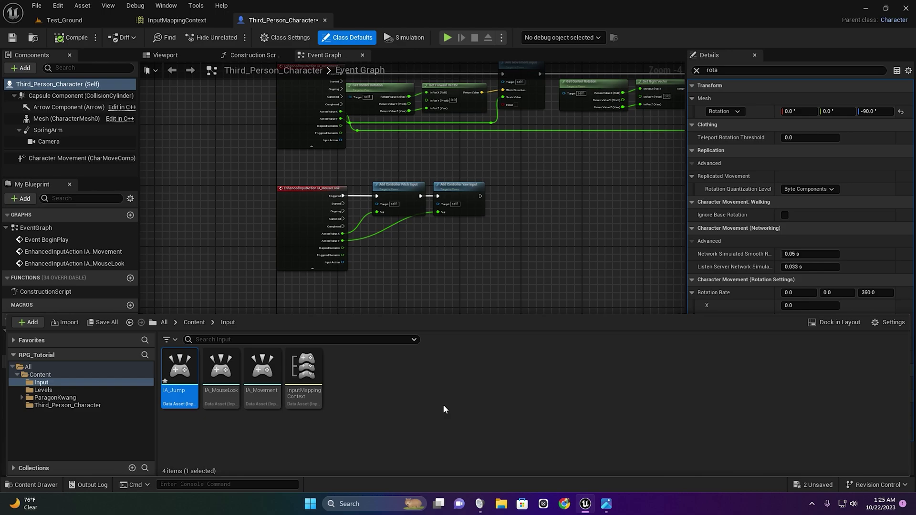
Open the new IA_Jump asset to inspect it, then close it
mouse_move(182, 365)
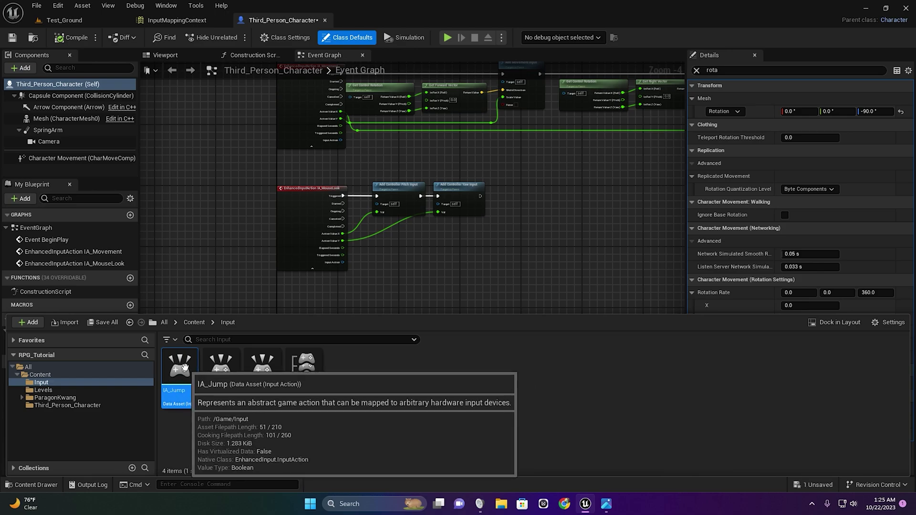
double_click(184, 368)
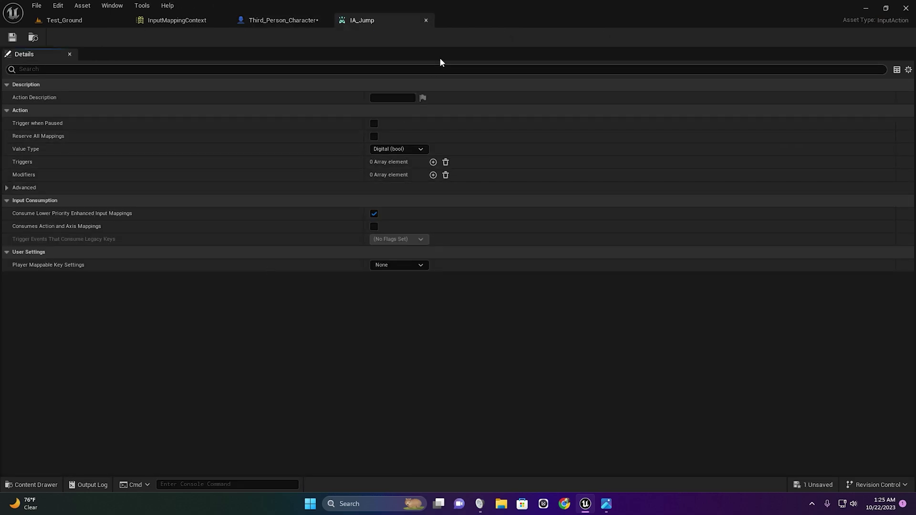
left_click(426, 21)
Add a third mapping to InputMappingContext with IA_Jump as its action, then return to Third_Person_Character
left_click(32, 486)
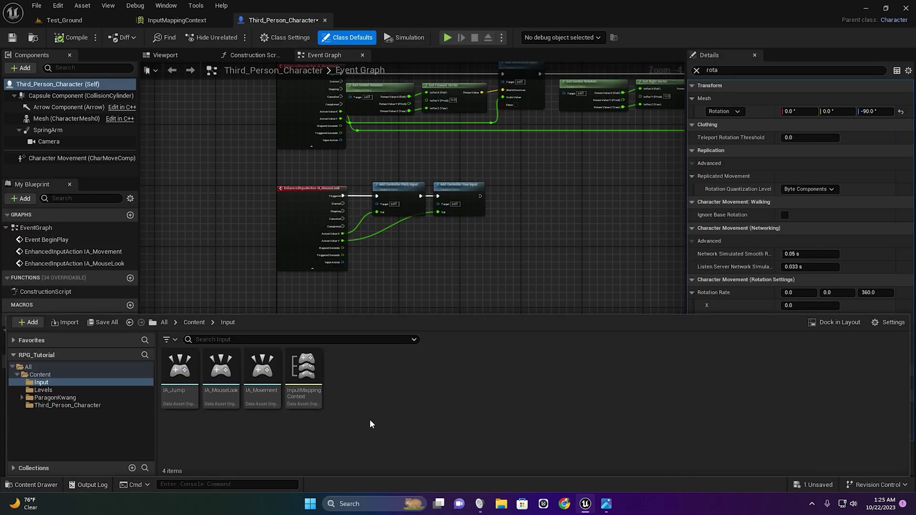
double_click(303, 377)
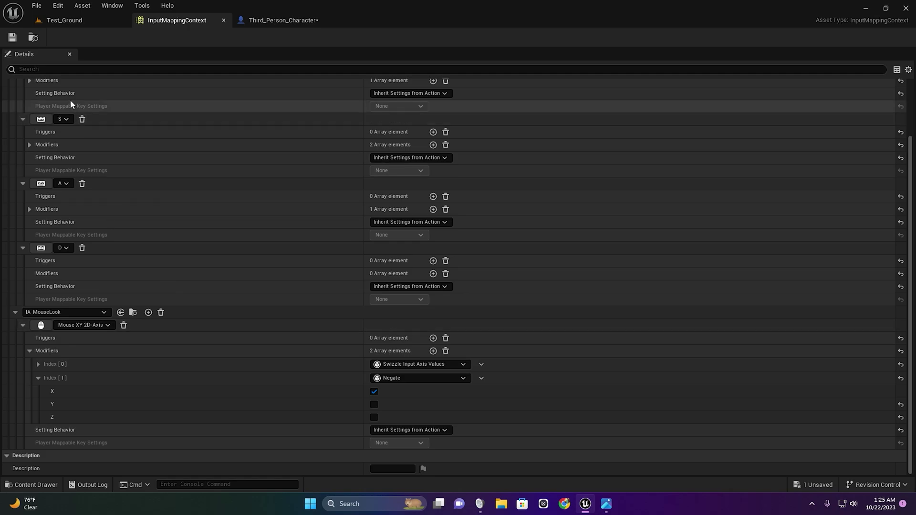
scroll(70, 99, "up", 3)
left_click(16, 111)
left_click(42, 97)
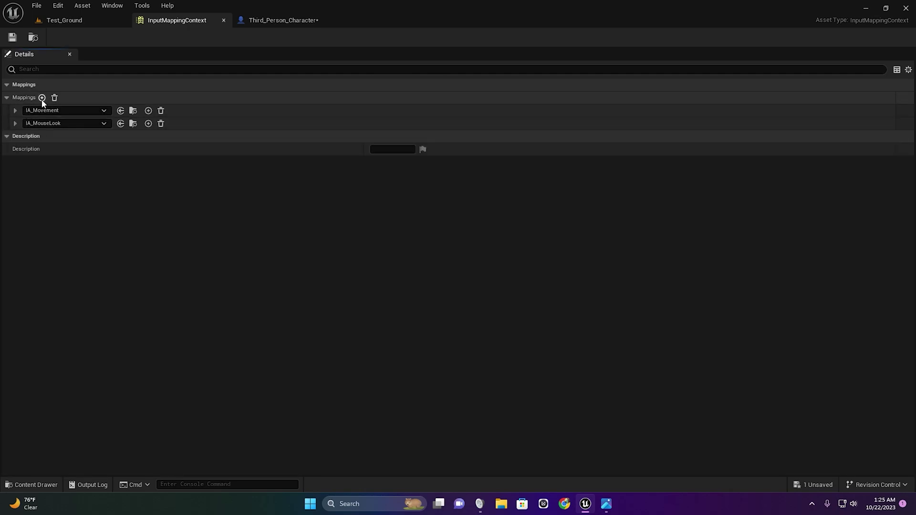
left_click(16, 111)
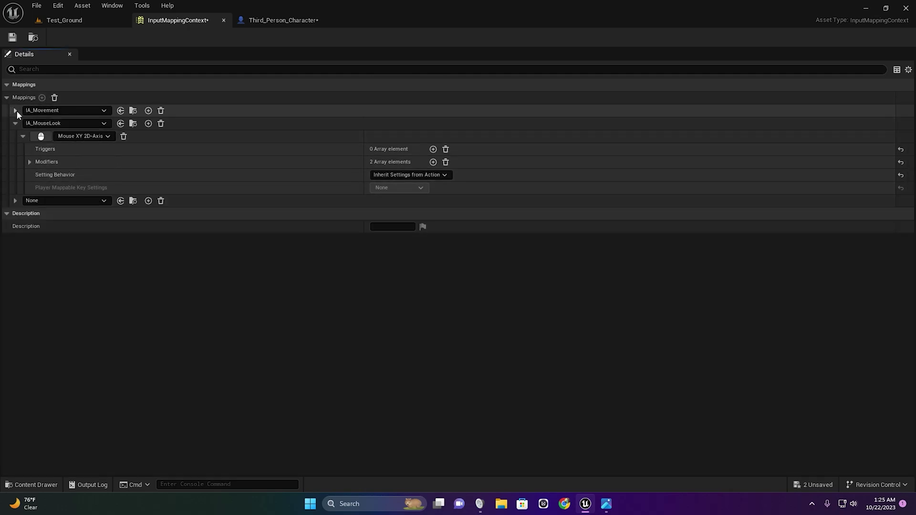
left_click(41, 200)
left_click(114, 317)
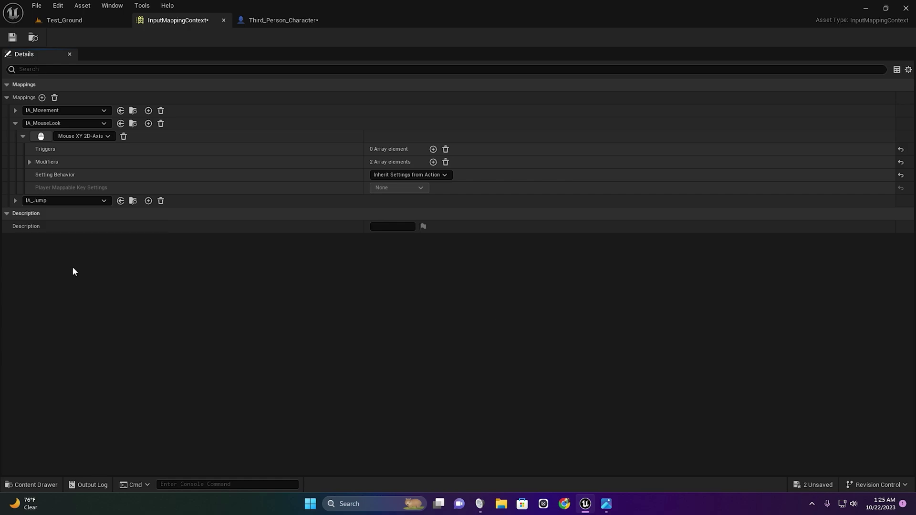
left_click(14, 200)
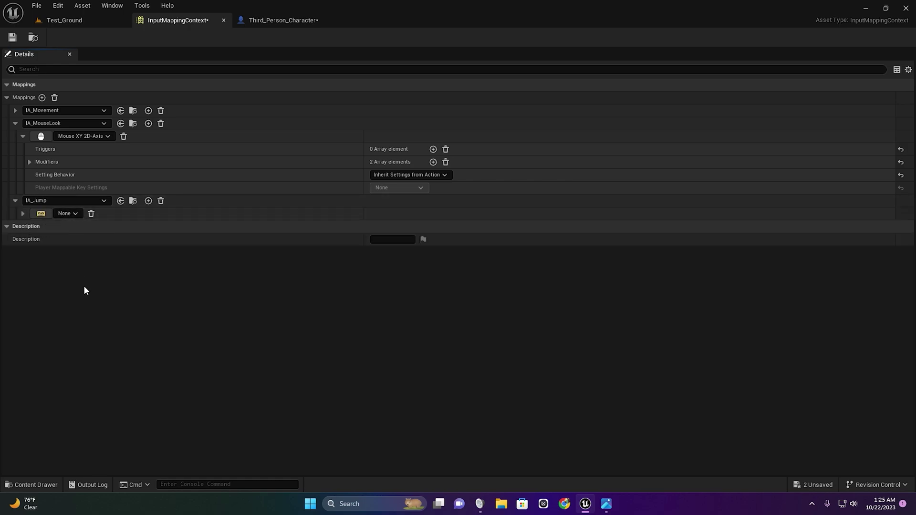
left_click(14, 200)
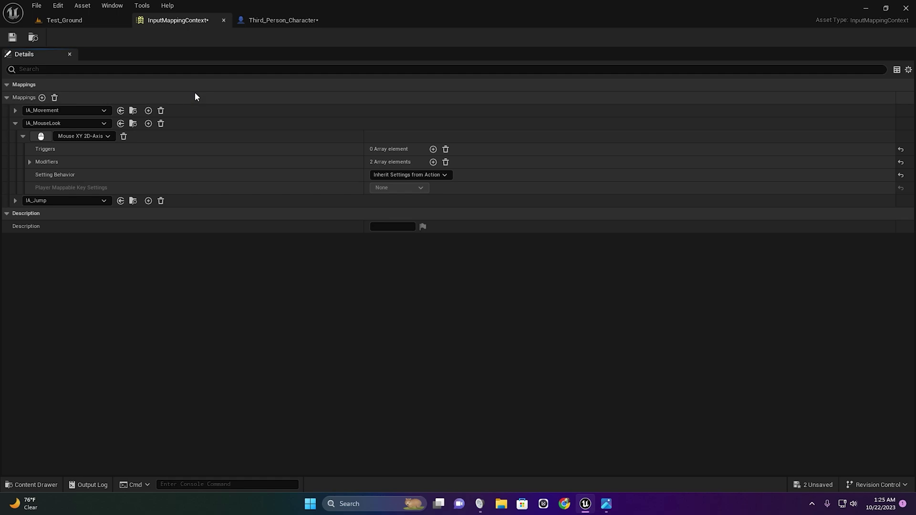
left_click(270, 21)
Place an expanded IA_Jump event node in the character's Event Graph
key("ctrl+space")
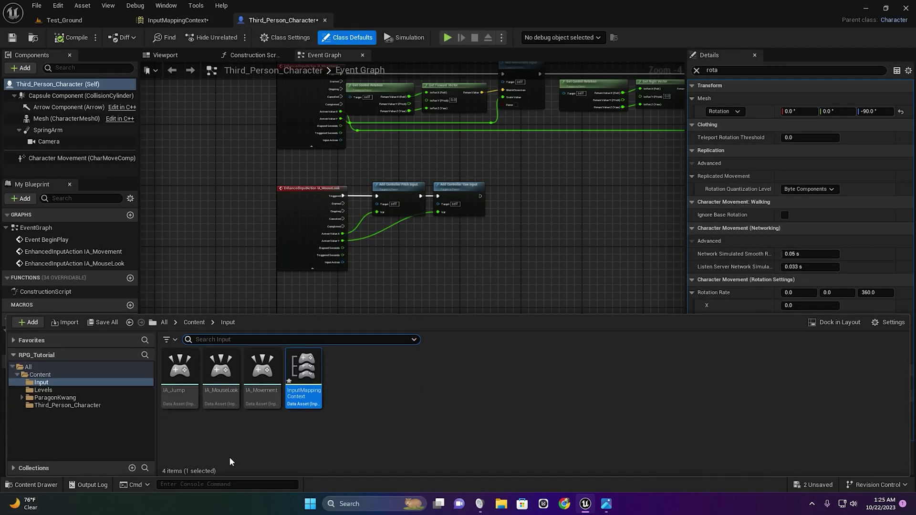
left_click(308, 373)
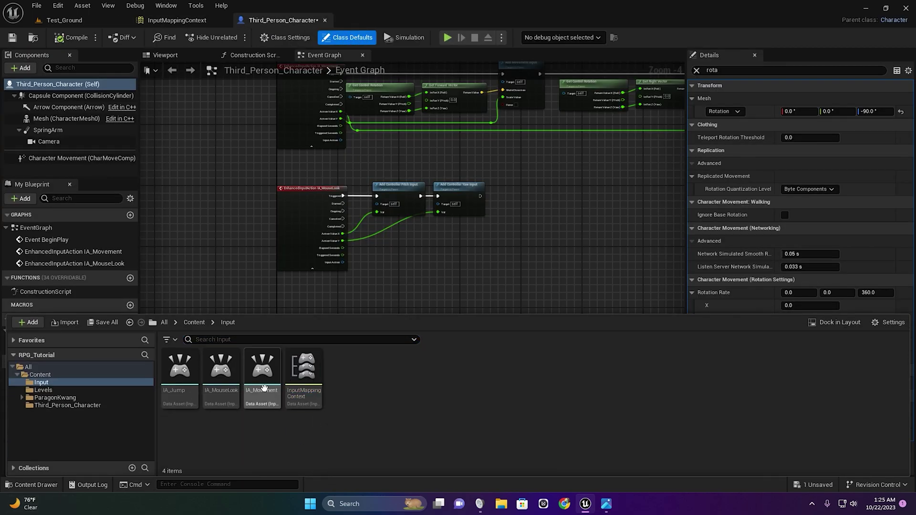
left_click(263, 387)
left_click(182, 382)
left_click_drag(531, 192, 454, 201)
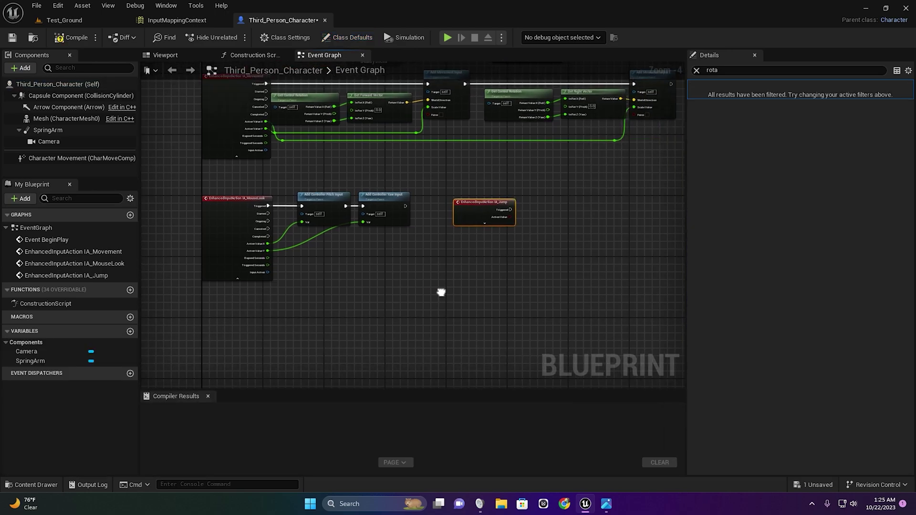
scroll(429, 249, "up", 5)
left_click(405, 247)
right_click_drag(462, 263, 425, 287)
left_click_drag(360, 213, 360, 191)
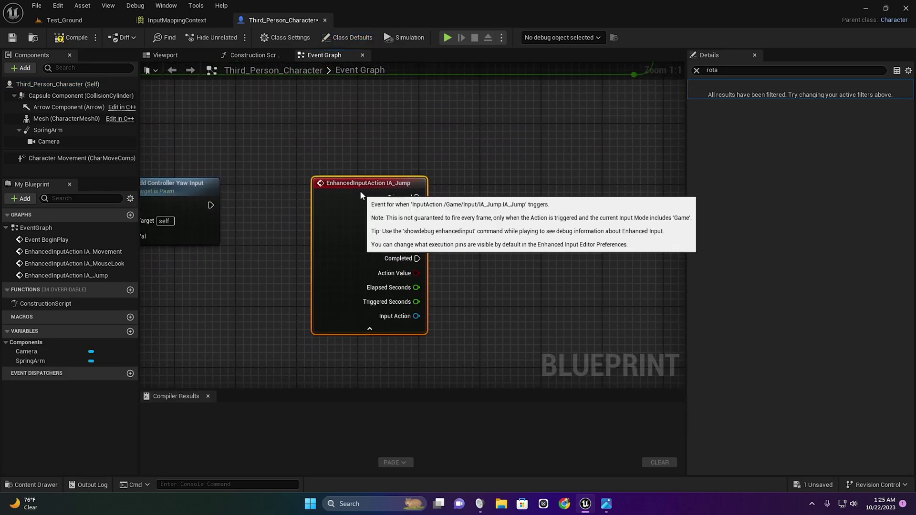
Wire a Jump node to the IA_Jump Triggered pin and line it up
left_click_drag(552, 188, 552, 190)
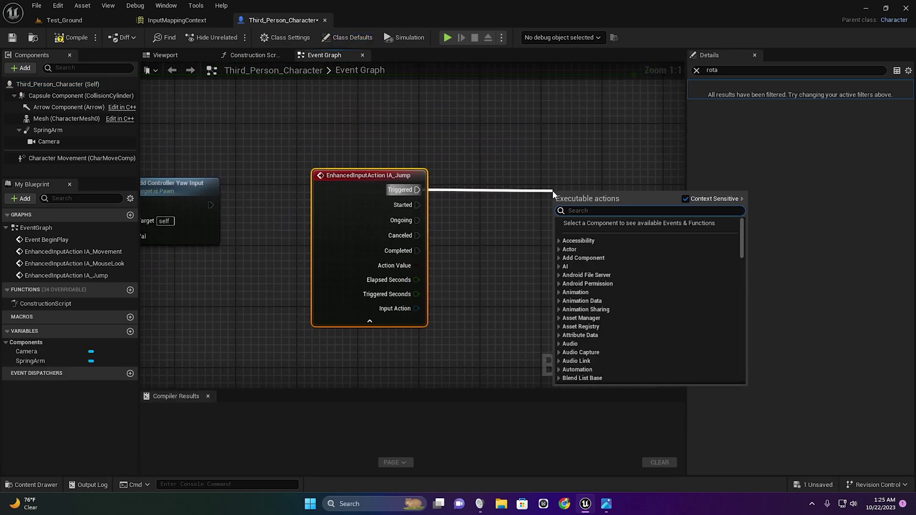
type("jujm")
key("BackSpace")
key("BackSpace")
type("m")
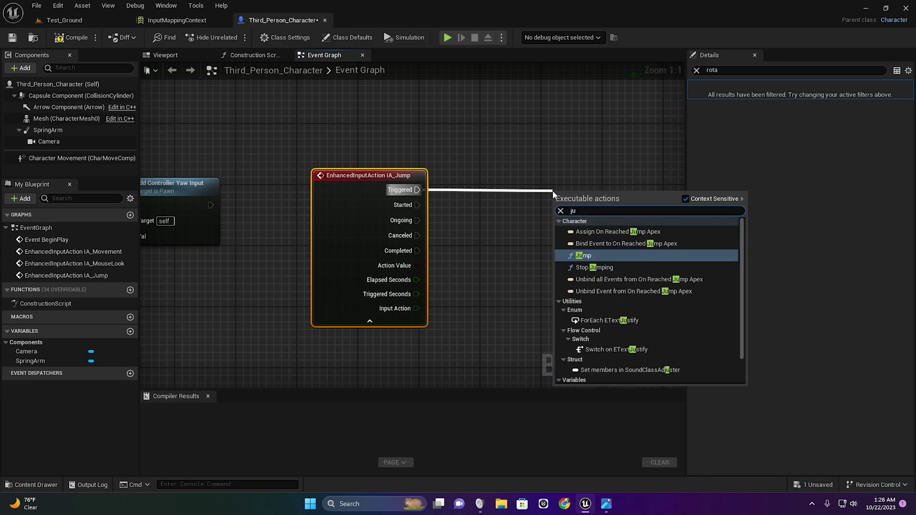
type("p")
left_click(583, 255)
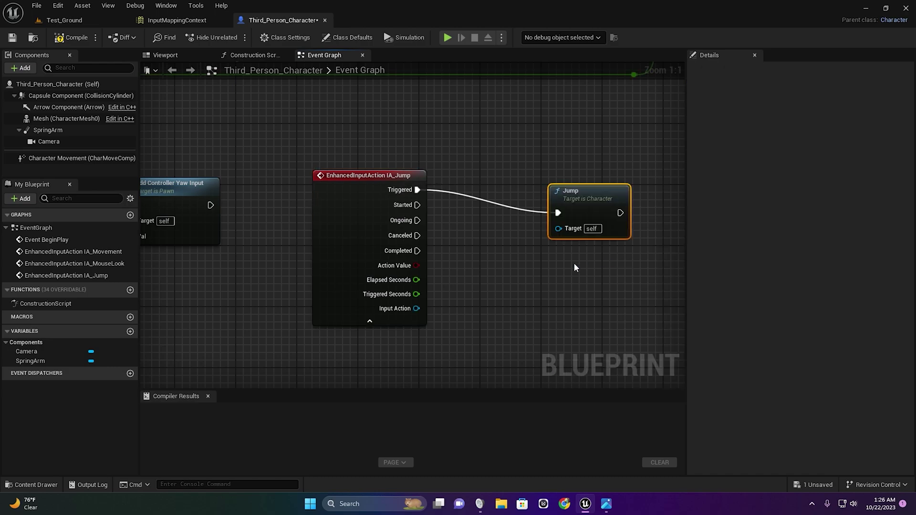
right_click_drag(586, 207, 492, 245)
left_click_drag(492, 245, 485, 219)
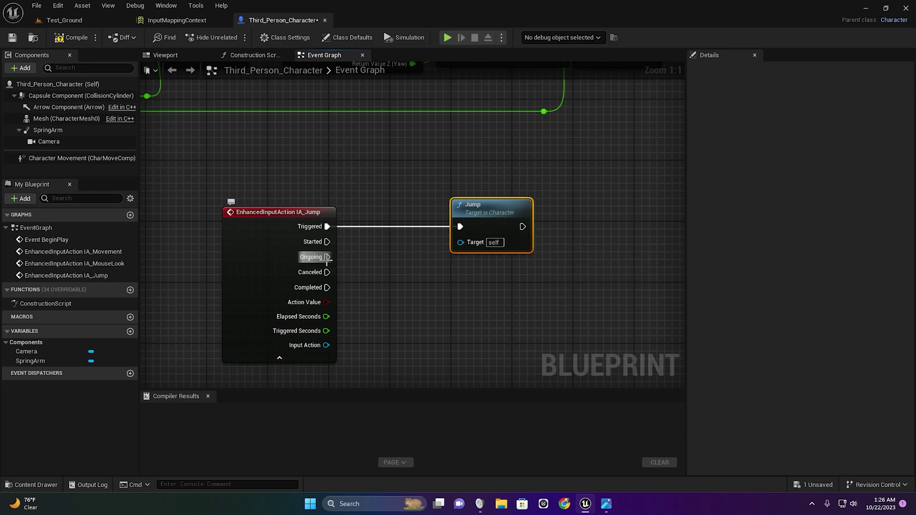
Wire a Stop Jumping node to the Completed pin, arranged below Jump
left_click_drag(345, 301, 433, 300)
type("jump")
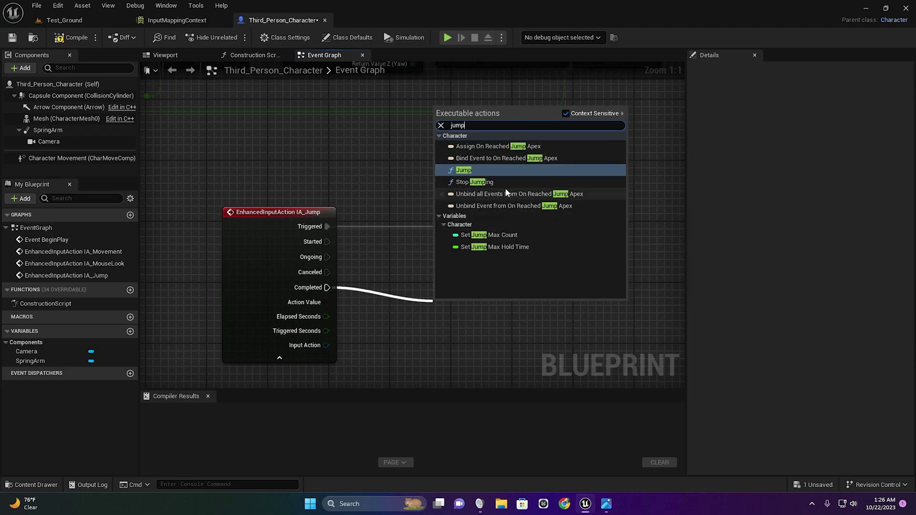
left_click(502, 183)
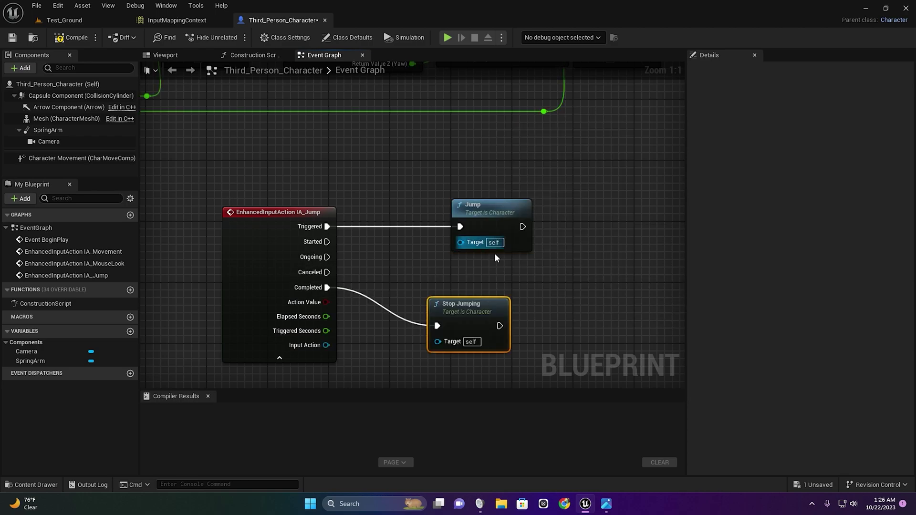
left_click_drag(469, 304, 465, 288)
left_click_drag(484, 209, 453, 208)
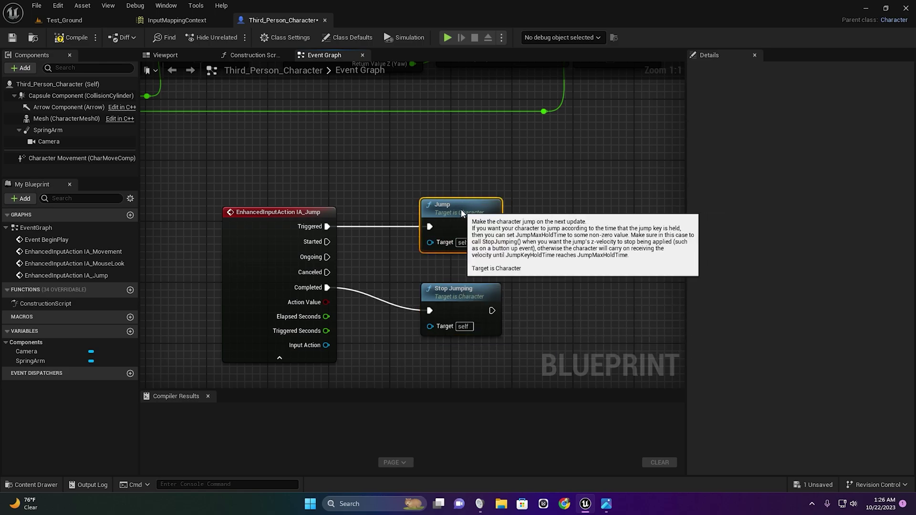
key("alt+p")
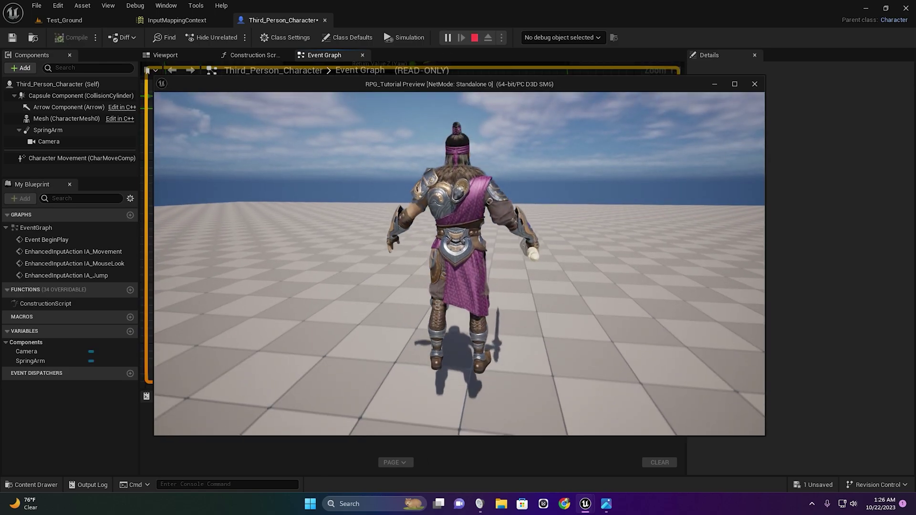
key("space")
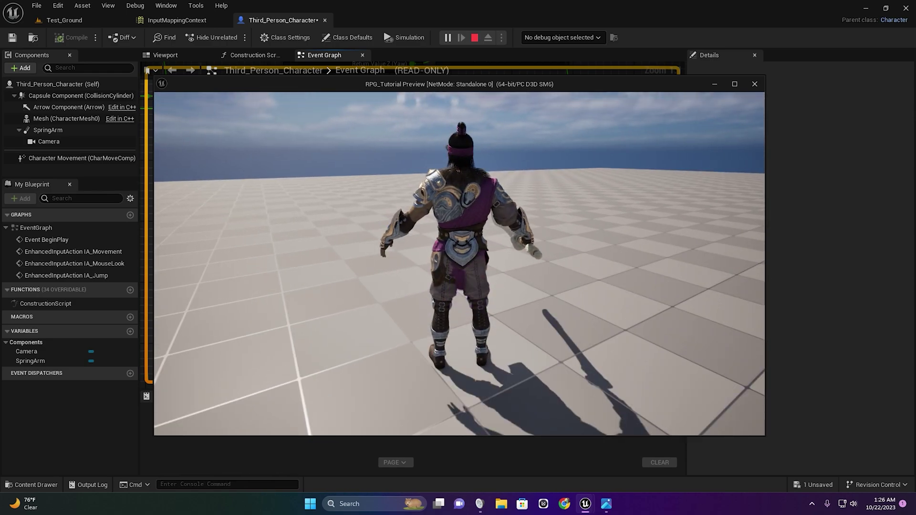
key("Escape")
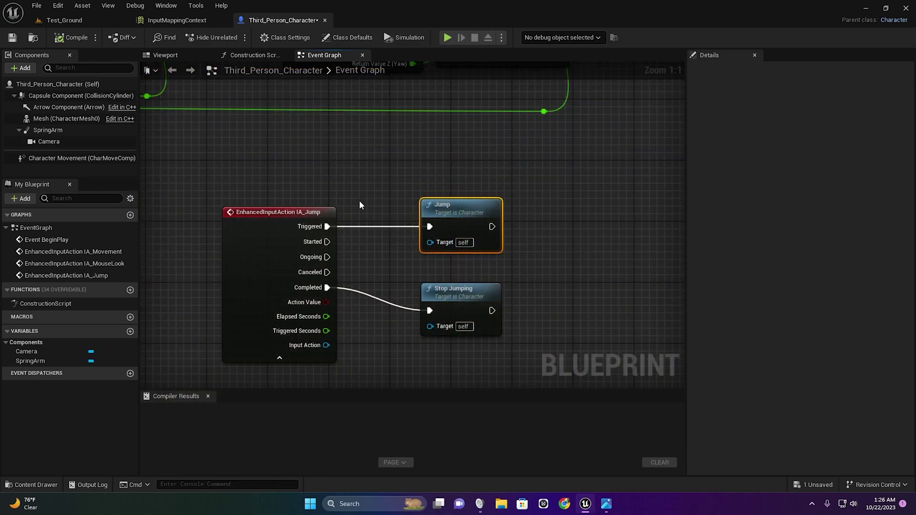
left_click(175, 56)
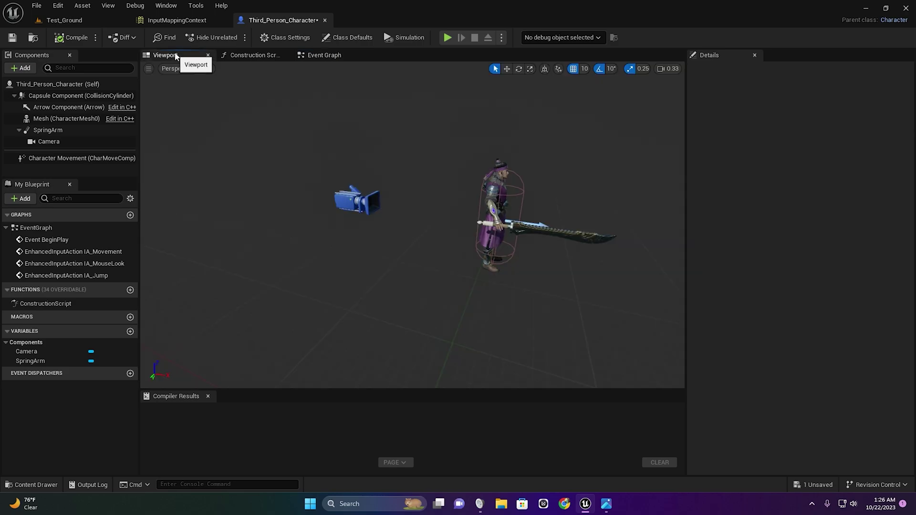
Select Character Movement and filter its Details for 'ju' to reach Jump Z Velocity
left_click(72, 158)
left_click(696, 70)
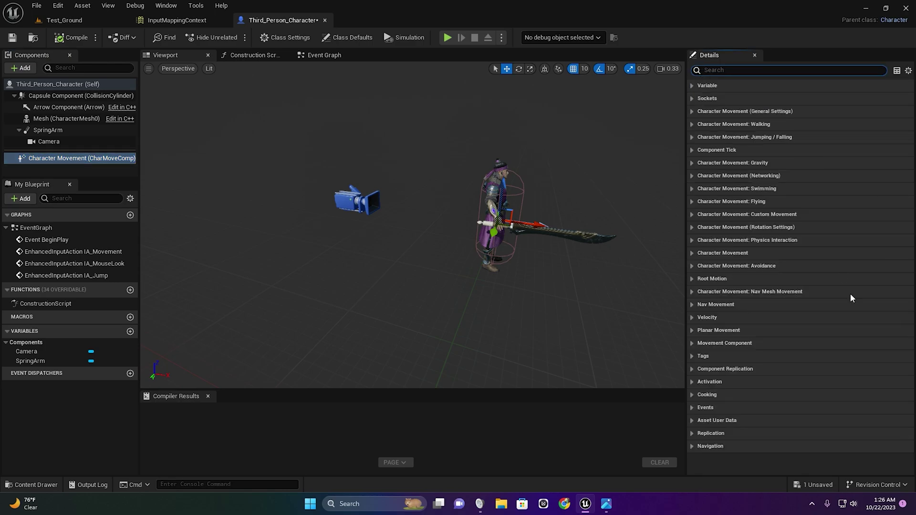
left_click(61, 155)
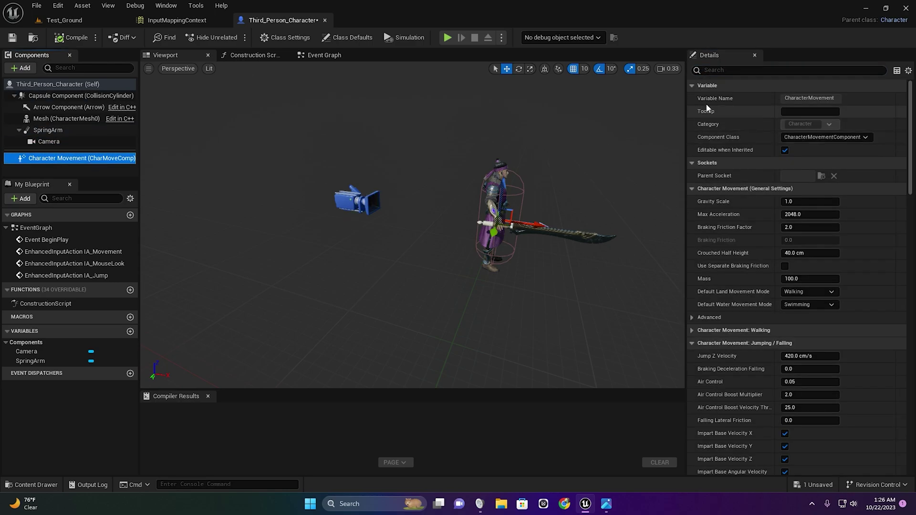
type("jump")
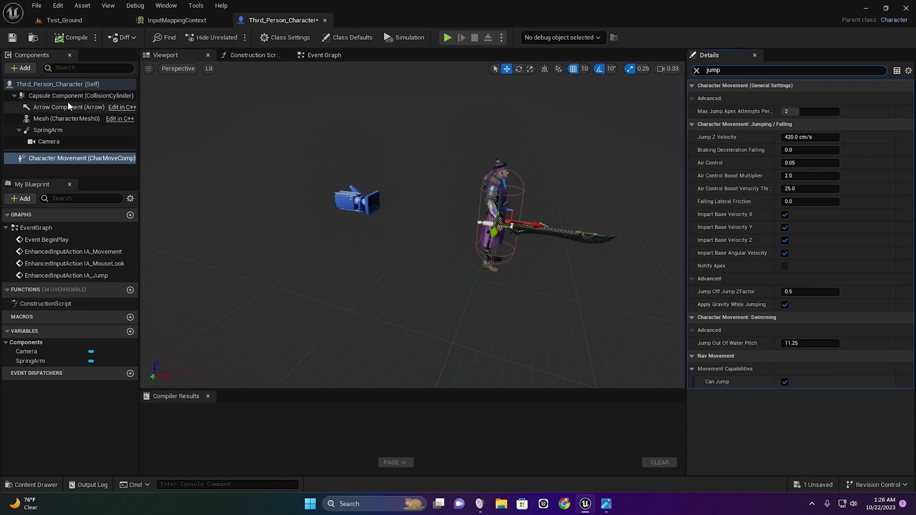
left_click(62, 86)
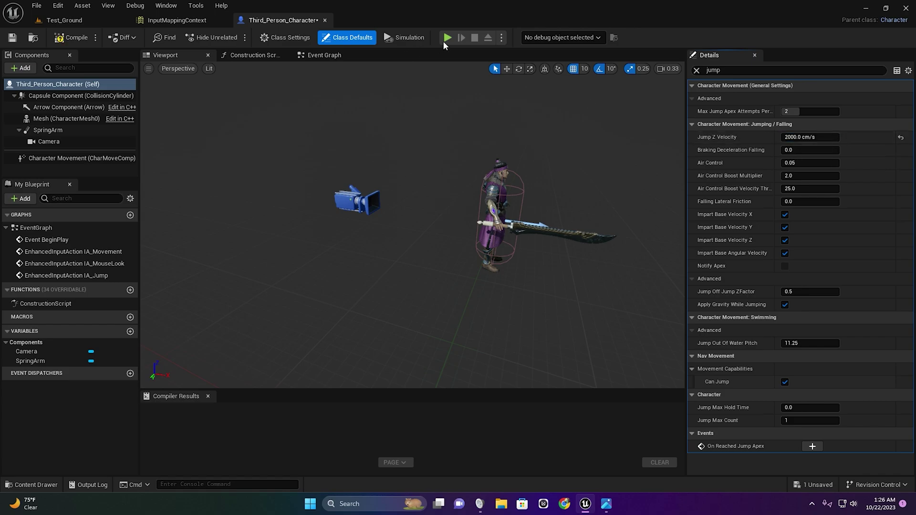
Playtest the character's jump twice, closing each session with Esc
key("alt+p")
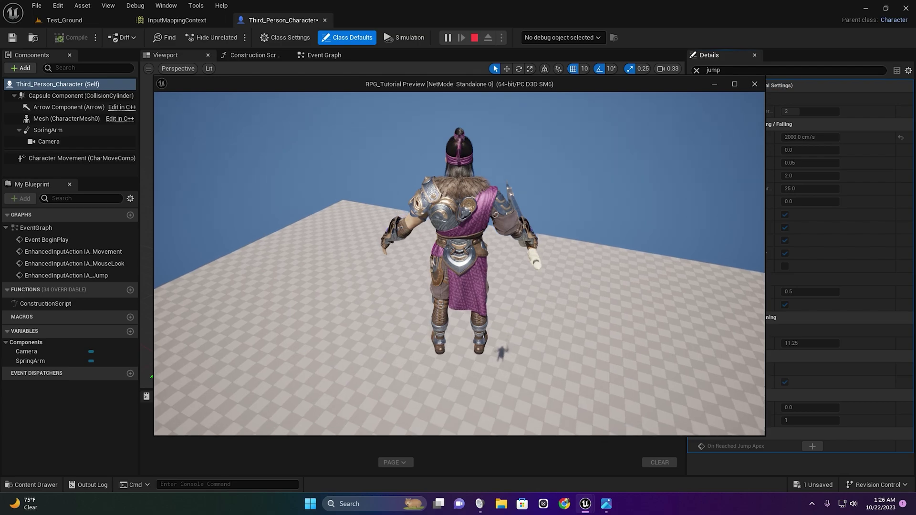
key("Escape")
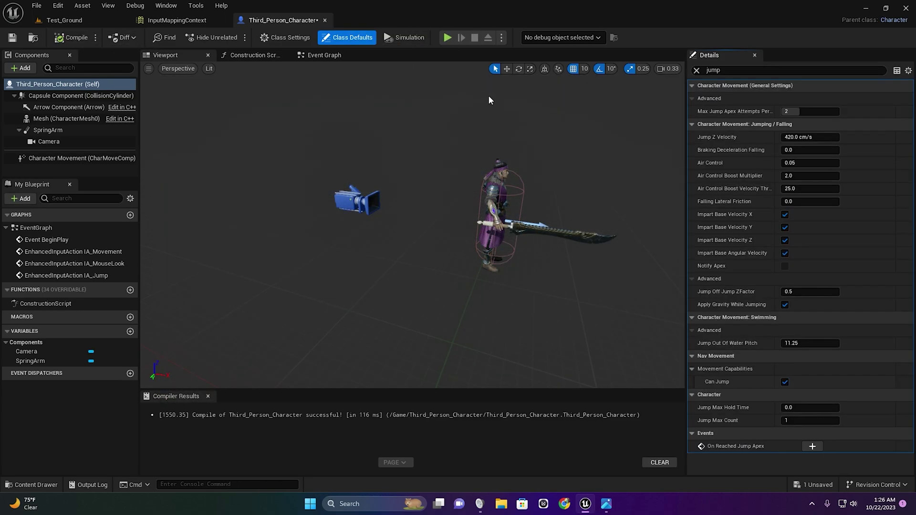
left_click(447, 37)
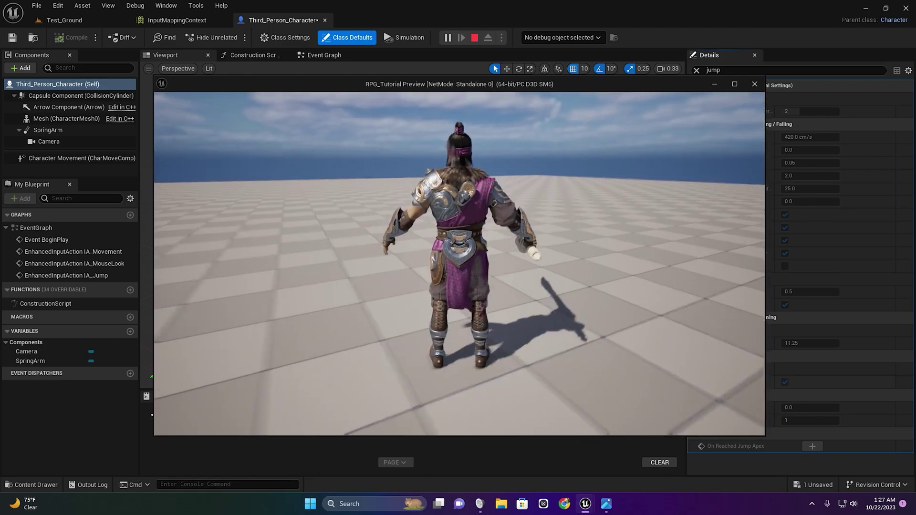
key("Escape")
Frame the IA_Jump nodes in the Event Graph and run one more jump playtest
left_click(309, 55)
scroll(454, 250, "down", 5)
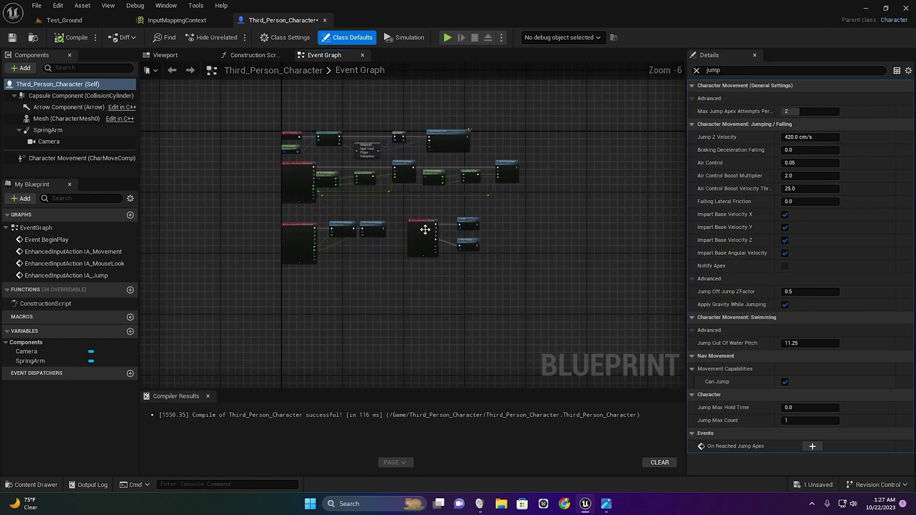
scroll(399, 232, "up", 4)
left_click(442, 267)
right_click_drag(442, 301, 318, 244)
left_click(447, 38)
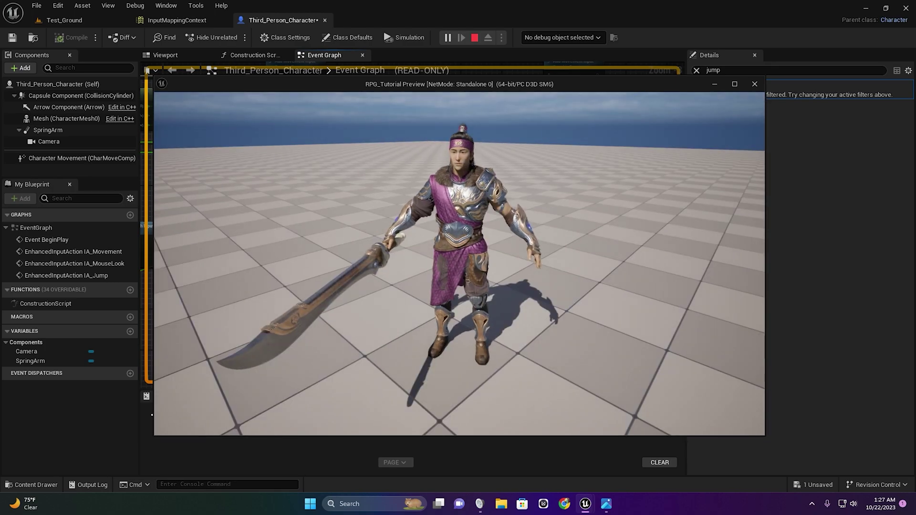
key("Escape")
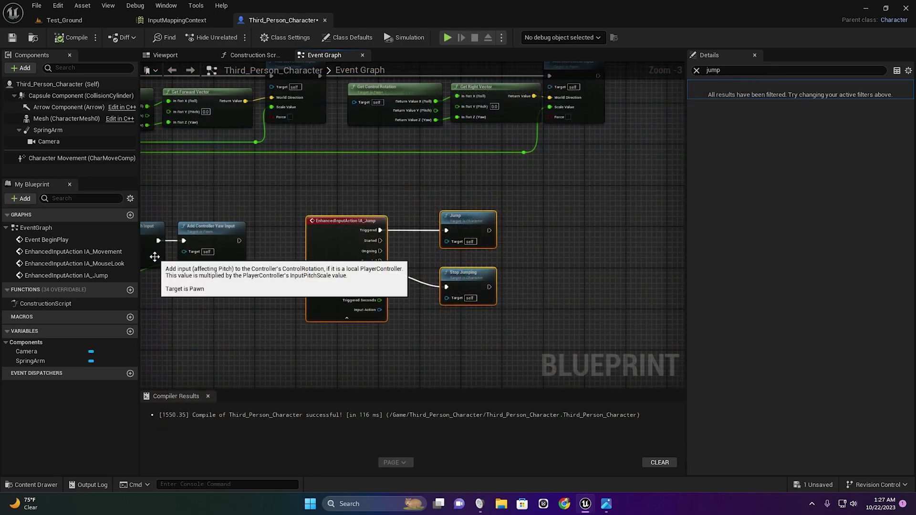